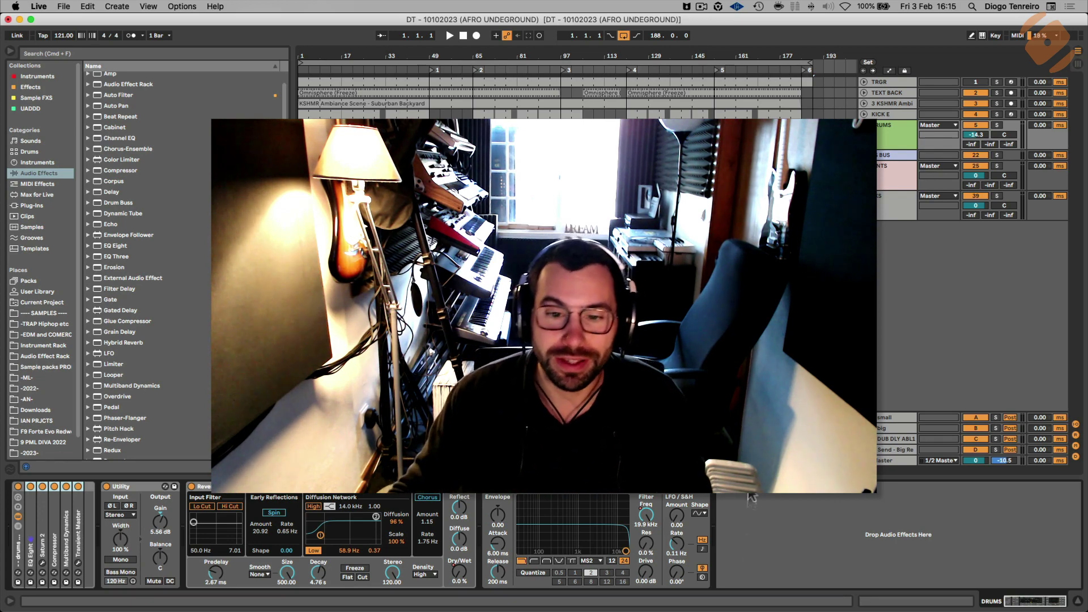
Play the arrangement from bar 65 and check the Master track's peak level in the mixer.
{"action": "left_click", "coordinate": [518, 147]}
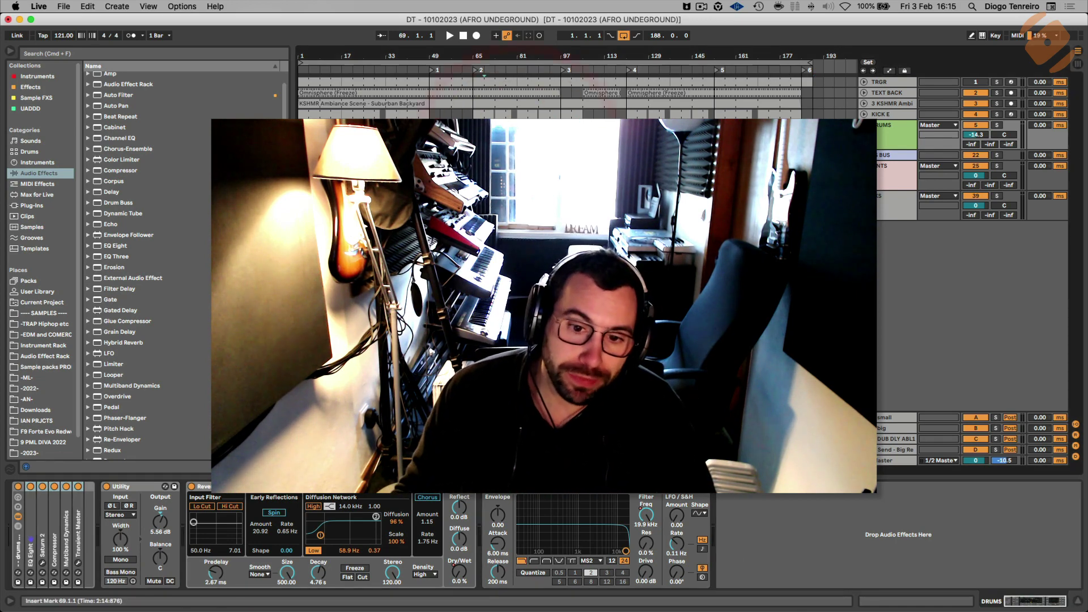
{"action": "left_click", "coordinate": [475, 133]}
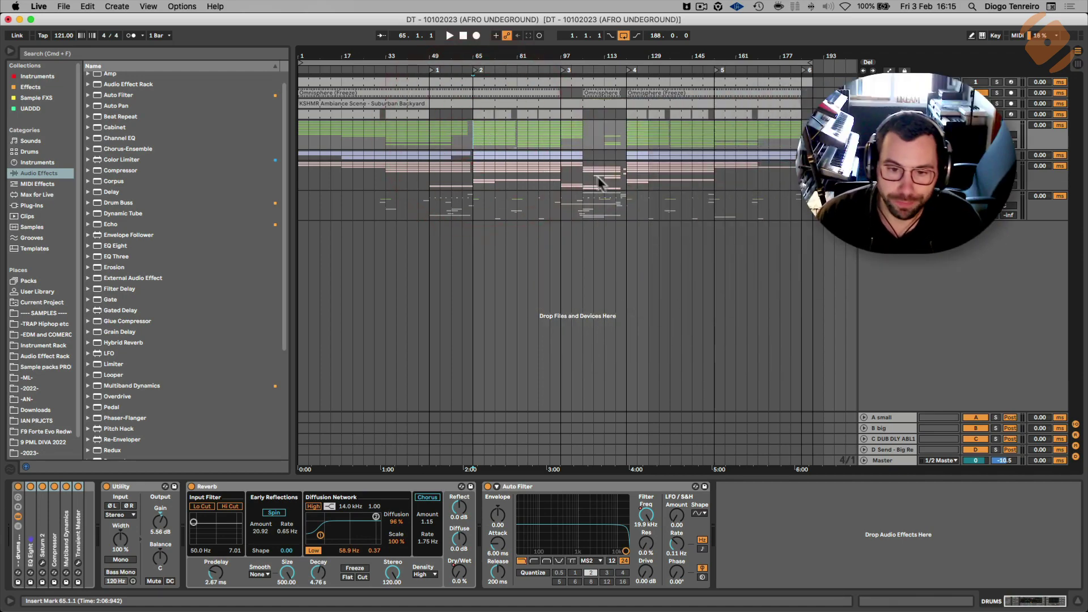
{"action": "key", "text": "Tab"}
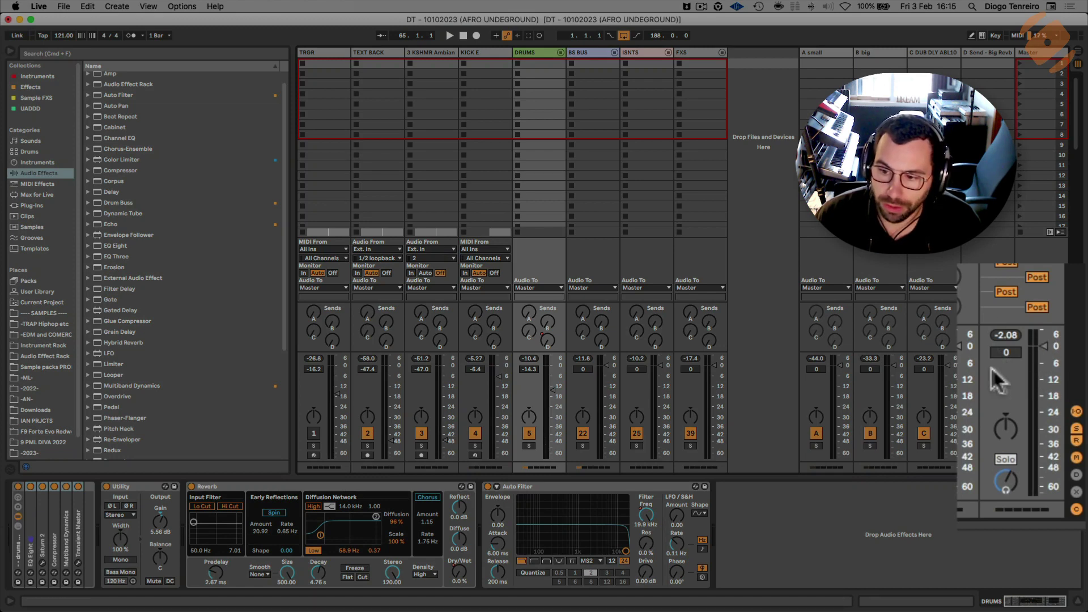
{"action": "key", "text": "Tab"}
{"action": "left_click", "coordinate": [474, 140]}
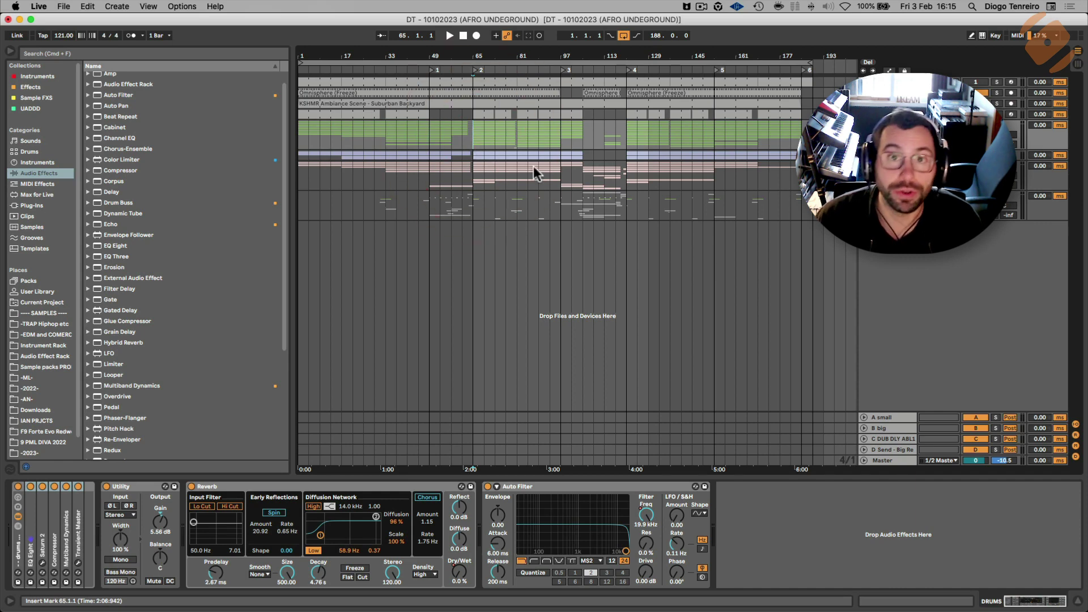
{"action": "key", "text": "space"}
{"action": "key", "text": "Tab"}
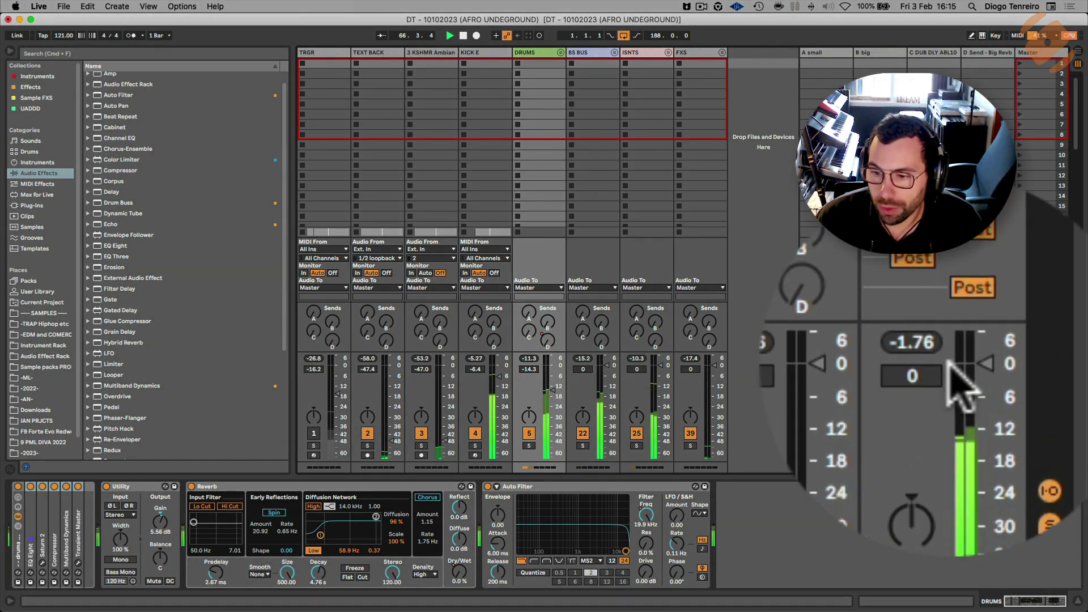
{"action": "key", "text": "space"}
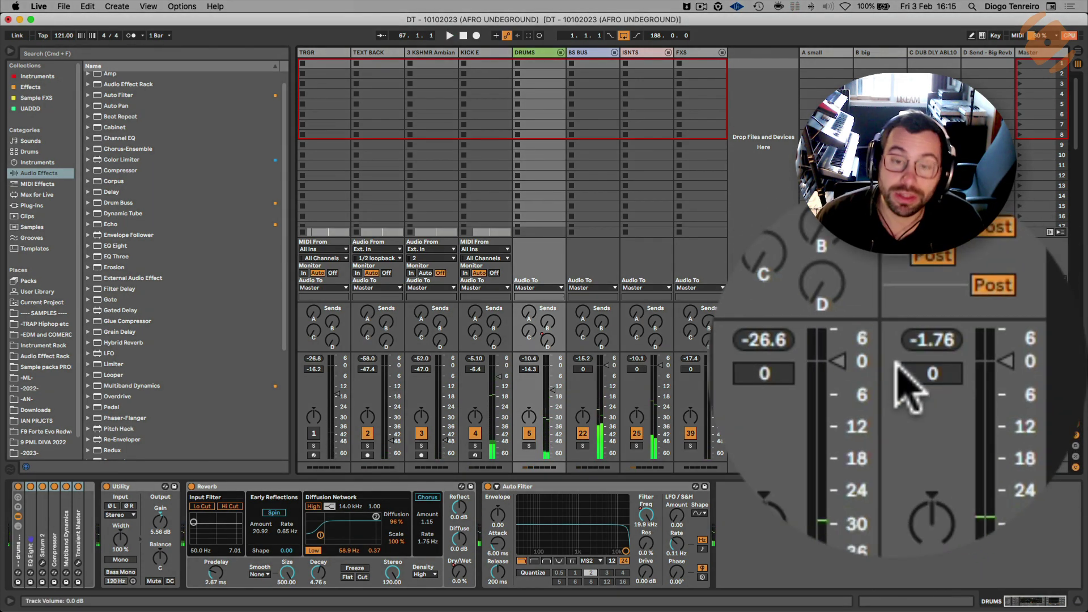
Insert a Utility effect before the Auto Filter on the Master track and set its gain to -2 dB during playback.
{"action": "left_click", "coordinate": [1045, 64]}
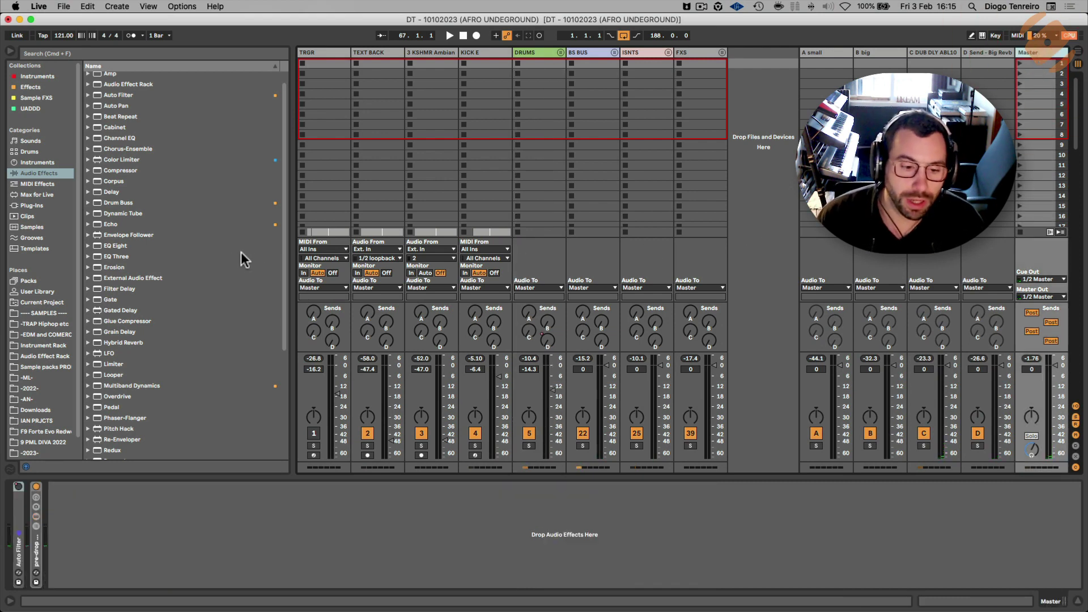
{"action": "scroll", "coordinate": [192, 270], "scroll_direction": "down", "scroll_amount": 5}
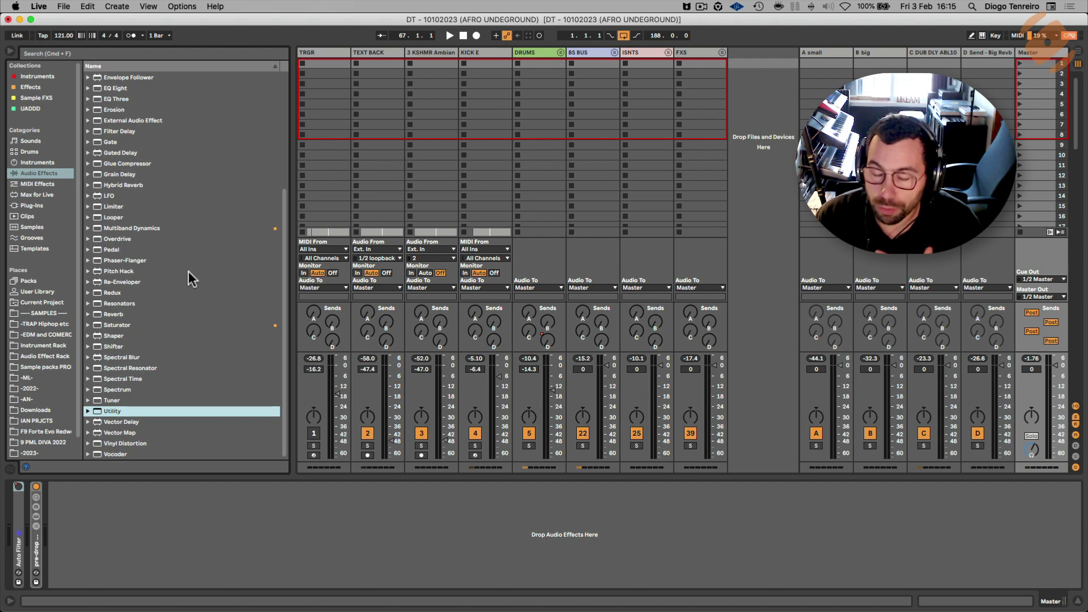
{"action": "scroll", "coordinate": [188, 271], "scroll_direction": "up", "scroll_amount": 1}
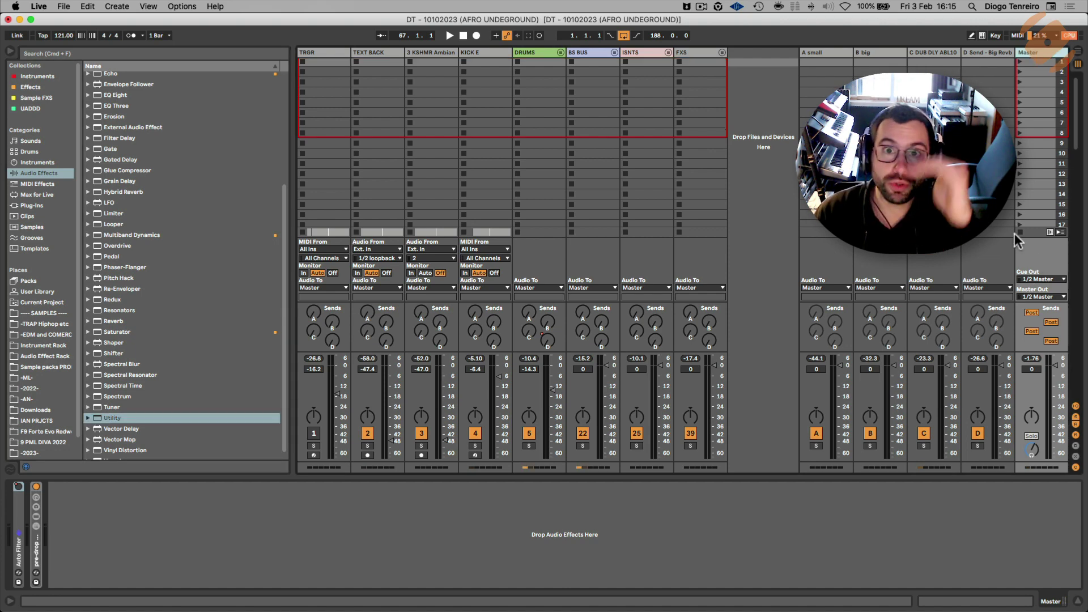
{"action": "scroll", "coordinate": [1014, 238], "scroll_direction": "down", "scroll_amount": 1}
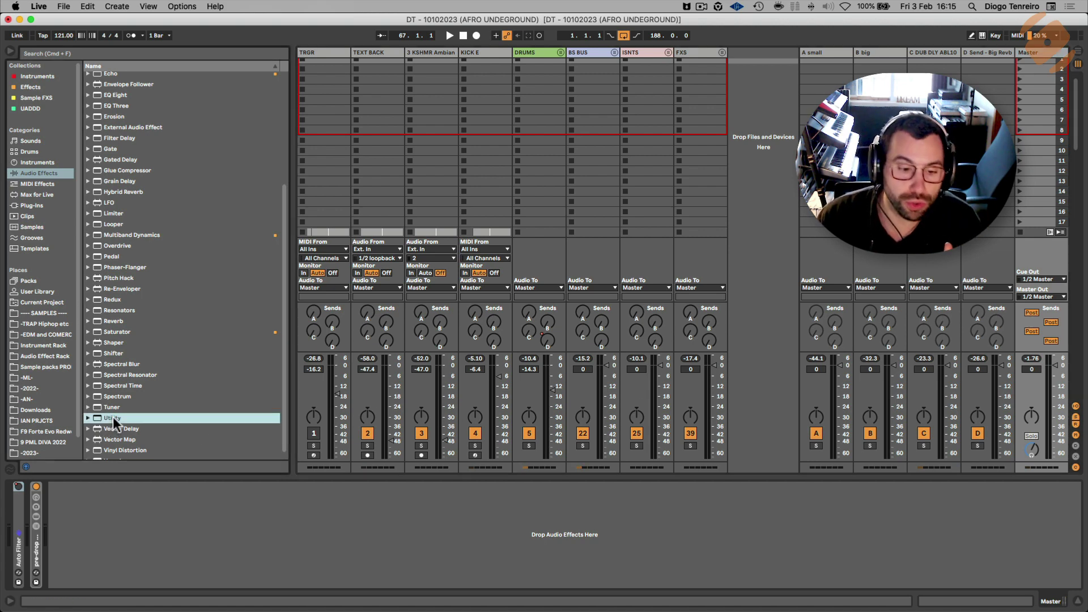
{"action": "left_click_drag", "start_coordinate": [113, 418], "coordinate": [12, 502]}
{"action": "scroll", "coordinate": [181, 439], "scroll_direction": "down", "scroll_amount": 1}
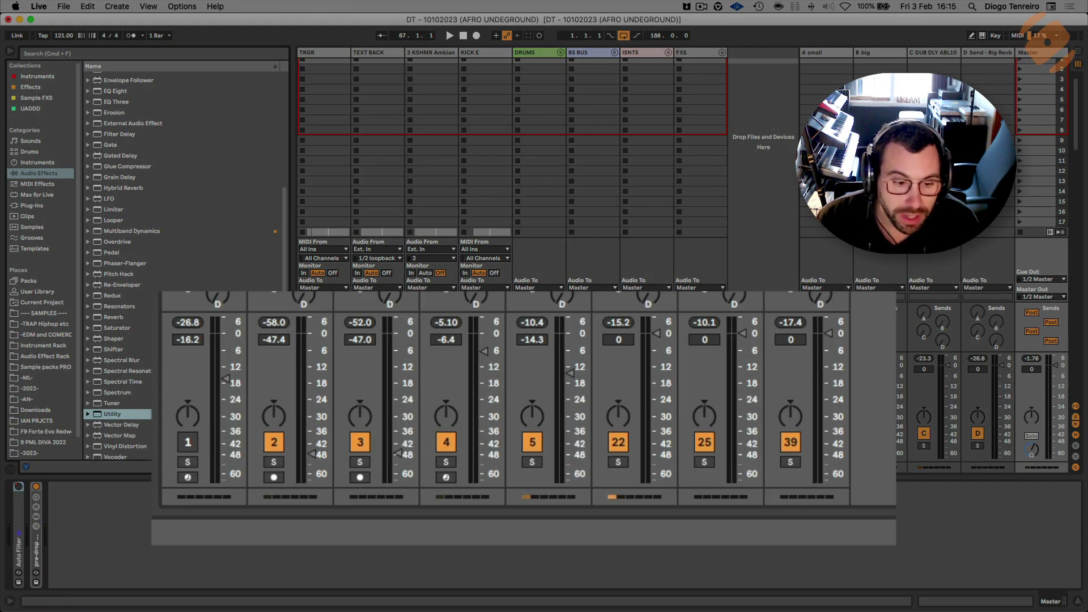
{"action": "left_click_drag", "start_coordinate": [97, 419], "coordinate": [17, 524]}
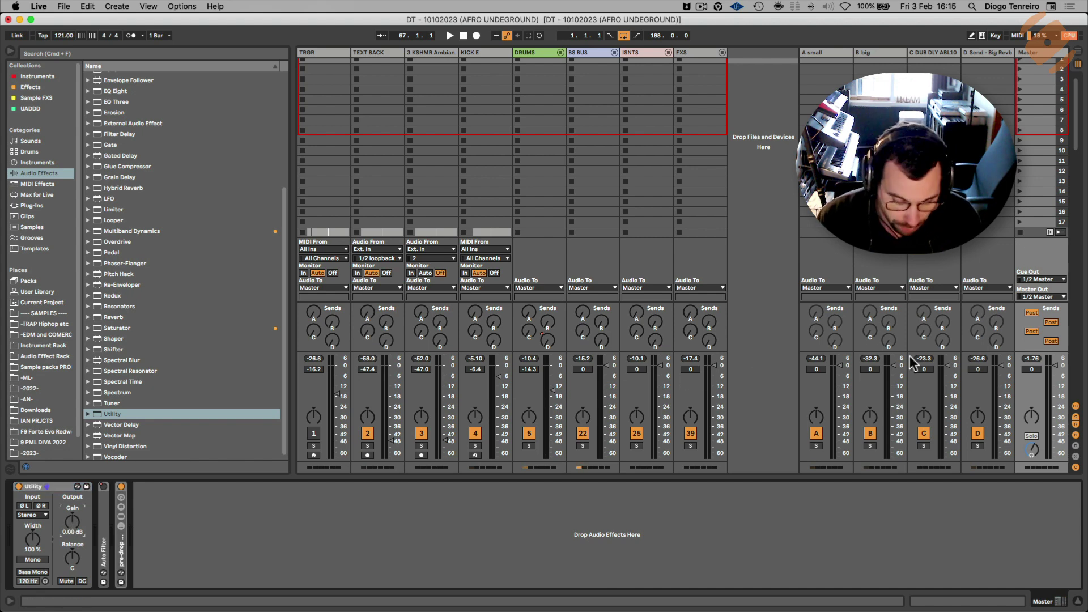
{"action": "key", "text": "space"}
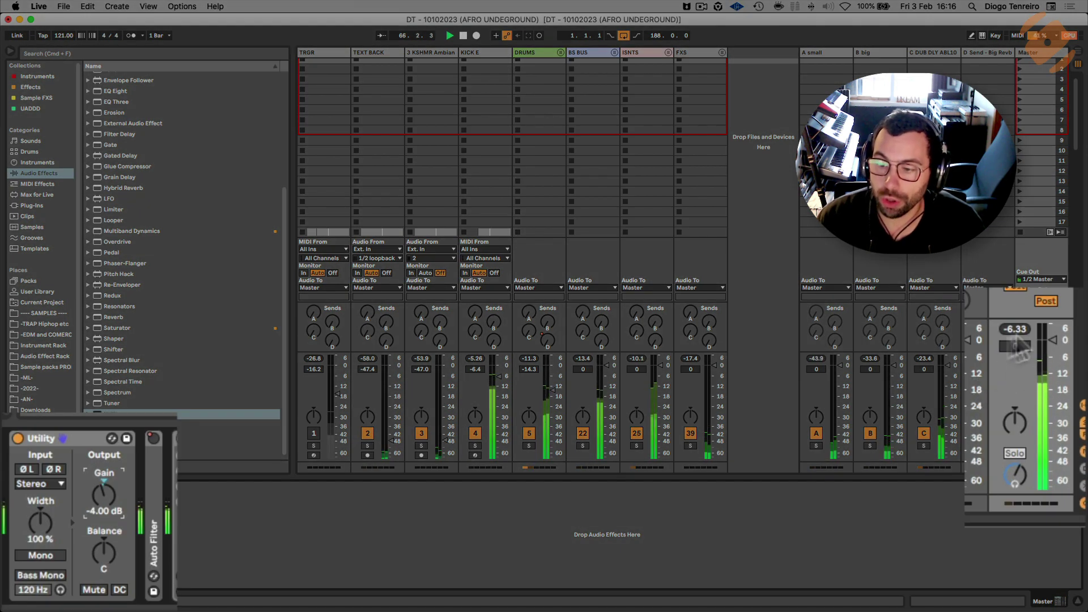
{"action": "left_click_drag", "start_coordinate": [105, 498], "coordinate": [103, 491]}
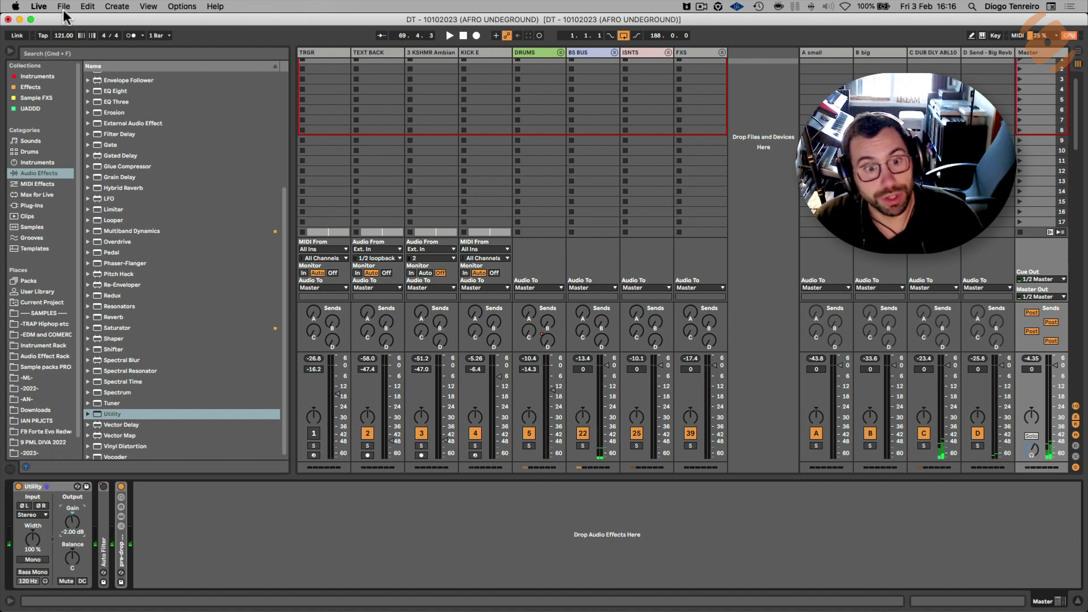
Set up the audio export of the Master track as a 24-bit PCM WAV at 44100 Hz without dither.
{"action": "left_click", "coordinate": [63, 8]}
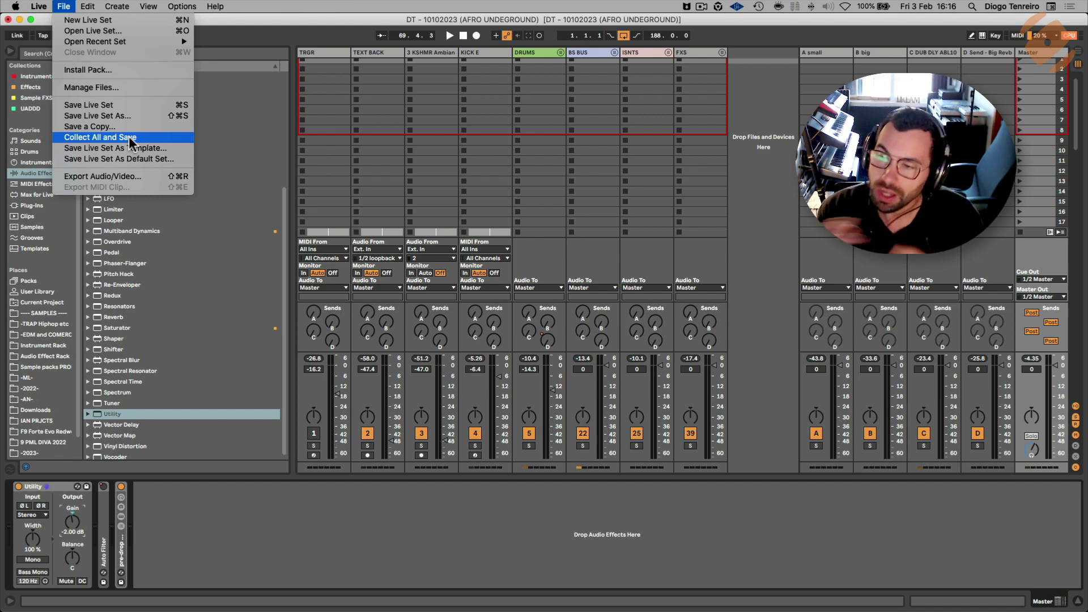
{"action": "left_click", "coordinate": [102, 177]}
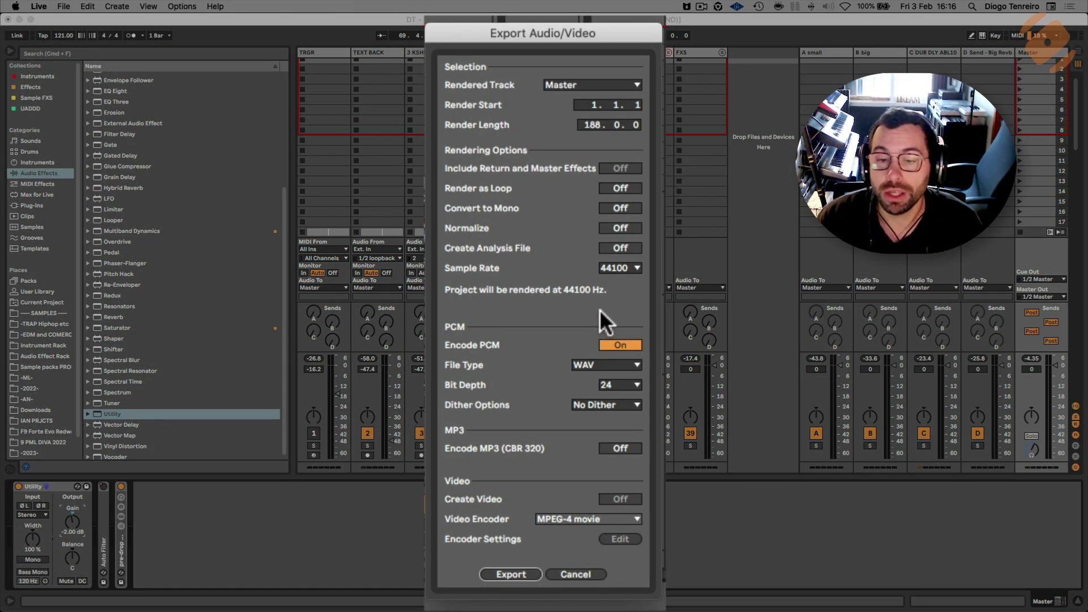
{"action": "left_click", "coordinate": [619, 346]}
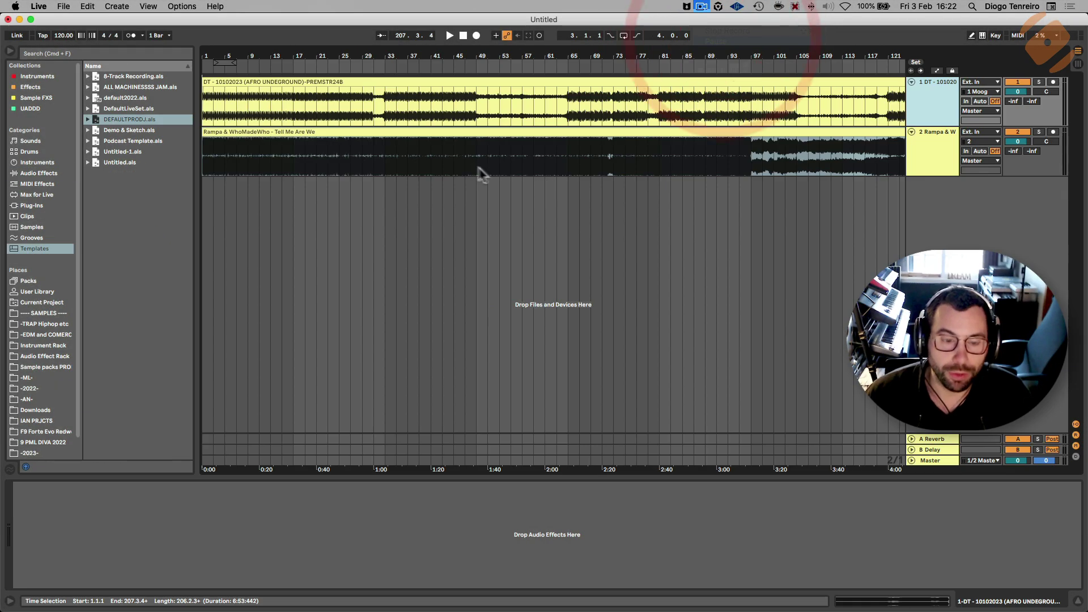
Turn off Warp for the Rampa & WhoMadeWho reference clip on the second track and collapse the clip view.
{"action": "left_click_drag", "start_coordinate": [221, 56], "coordinate": [330, 90]}
{"action": "left_click", "coordinate": [333, 82]}
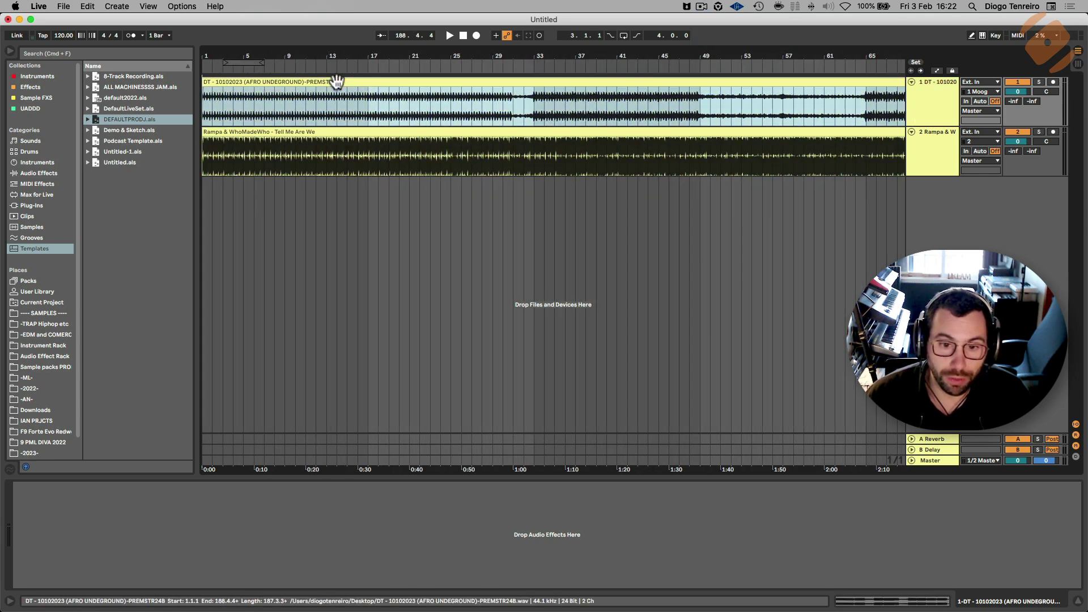
{"action": "left_click", "coordinate": [323, 133]}
{"action": "left_click", "coordinate": [323, 133]}
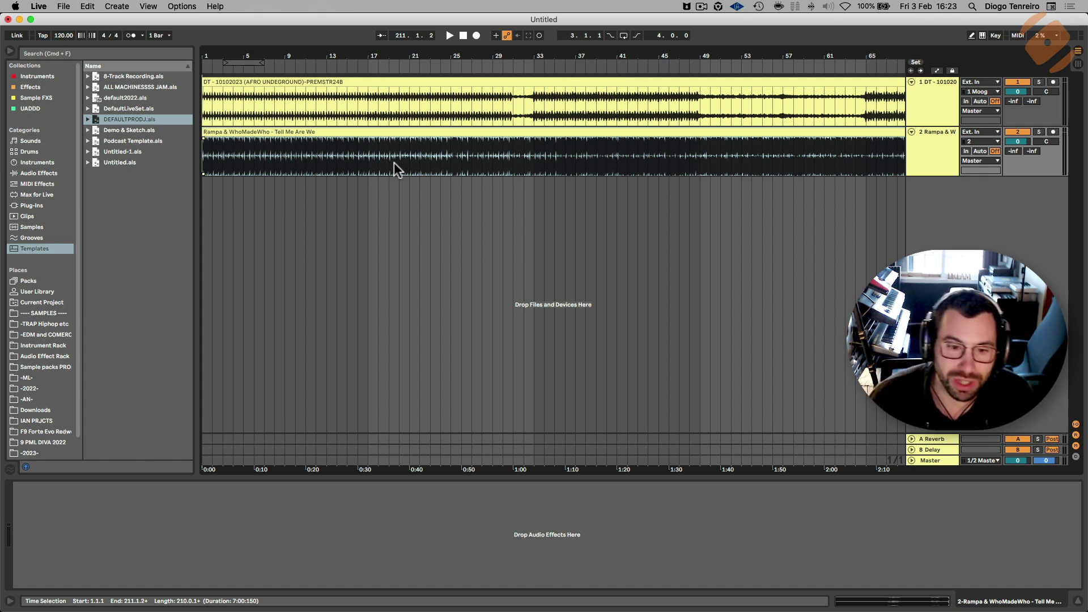
{"action": "left_click", "coordinate": [354, 133]}
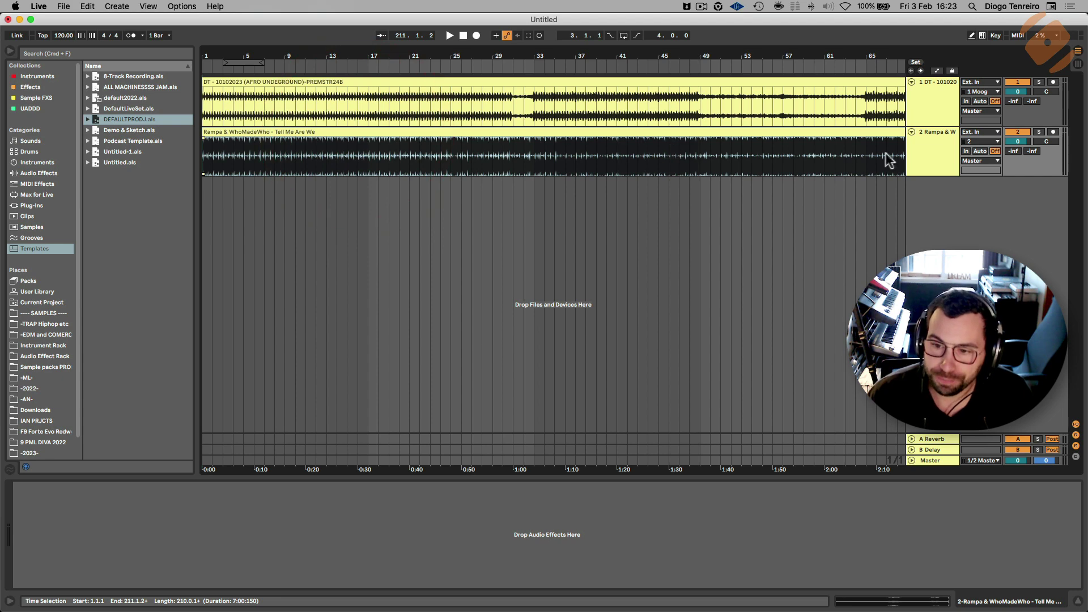
{"action": "double_click", "coordinate": [760, 132]}
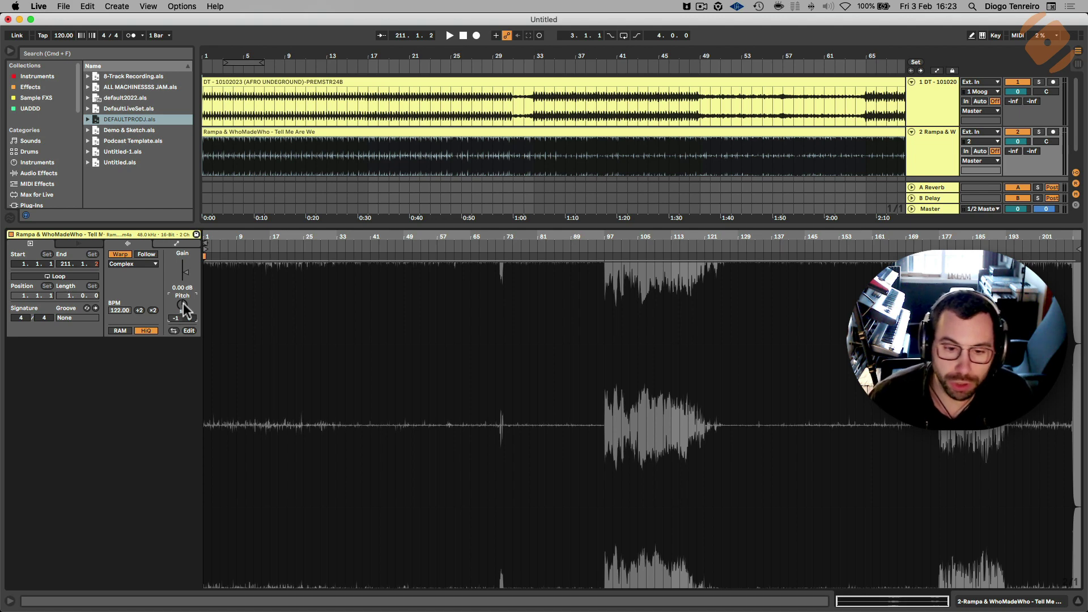
{"action": "left_click", "coordinate": [418, 227]}
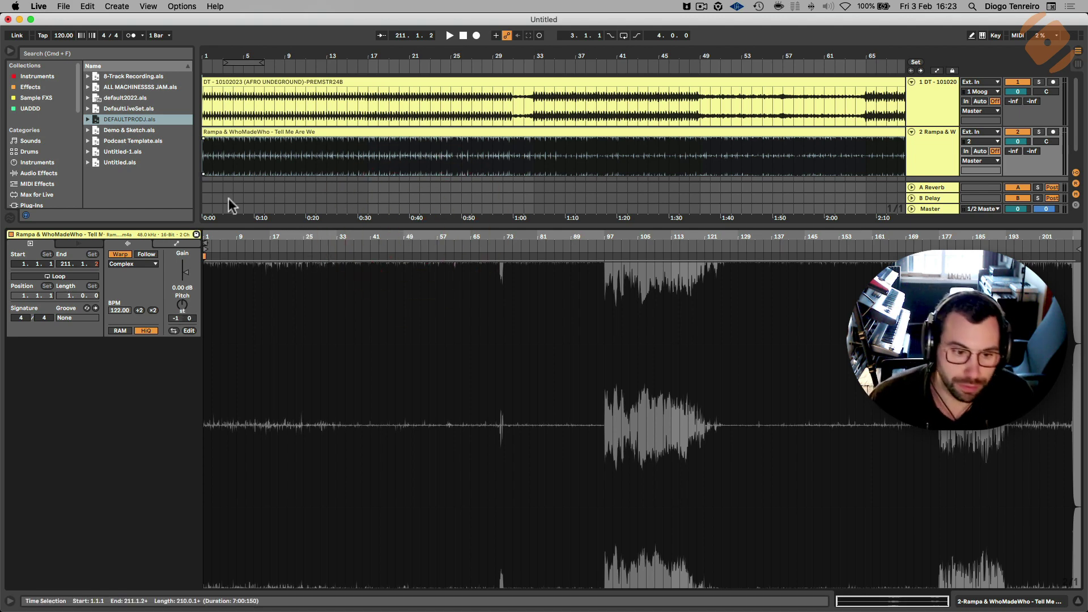
{"action": "left_click", "coordinate": [120, 255]}
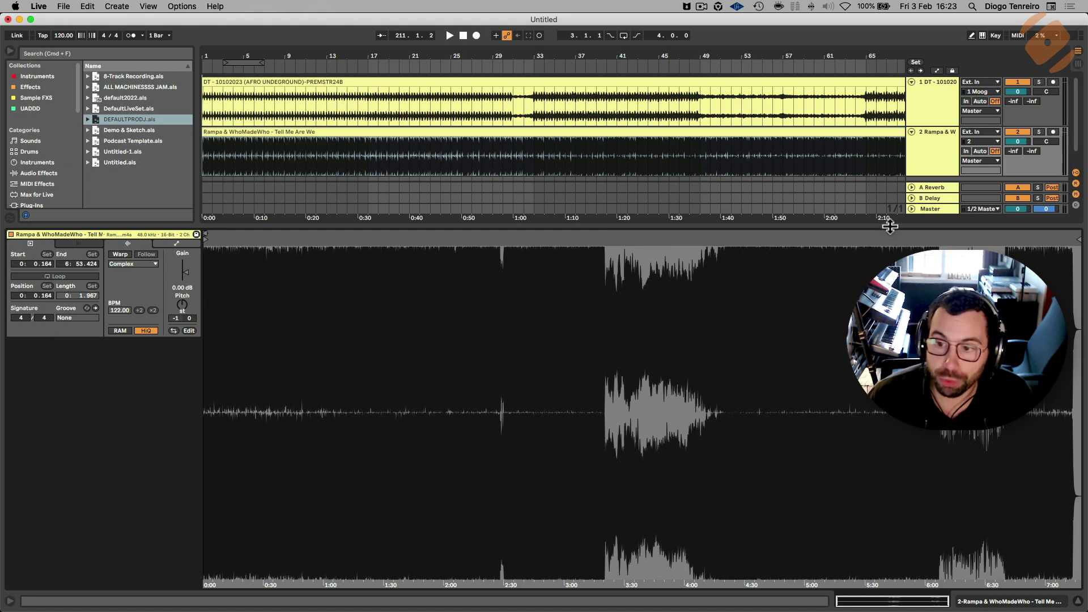
{"action": "left_click_drag", "start_coordinate": [890, 226], "coordinate": [923, 536]}
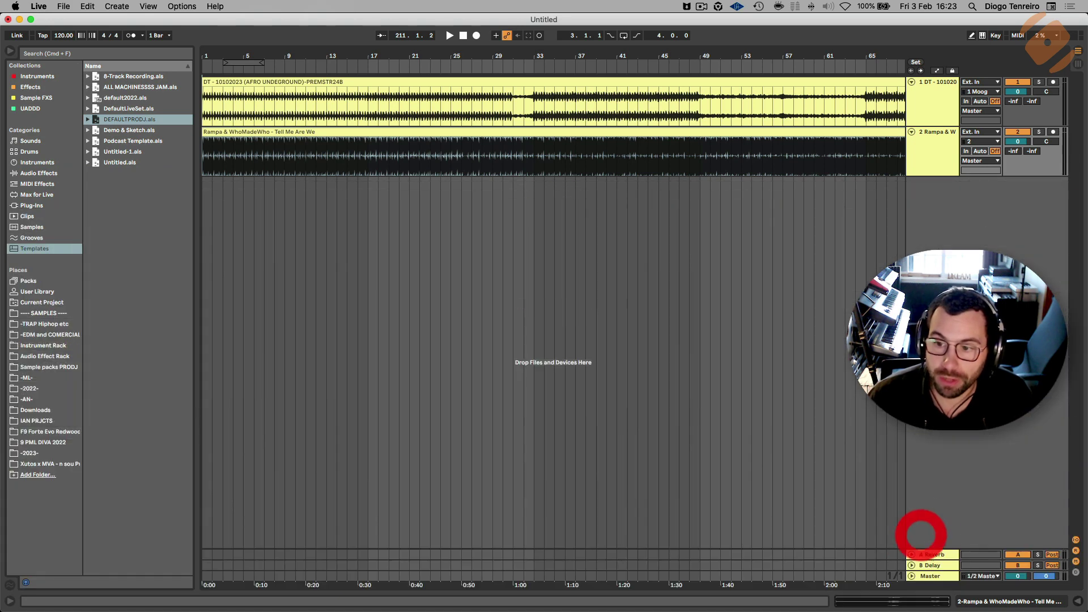
Route the reference track's output to Ext. Out, mute the track and set its volume to -8 dB.
{"action": "left_click", "coordinate": [973, 161]}
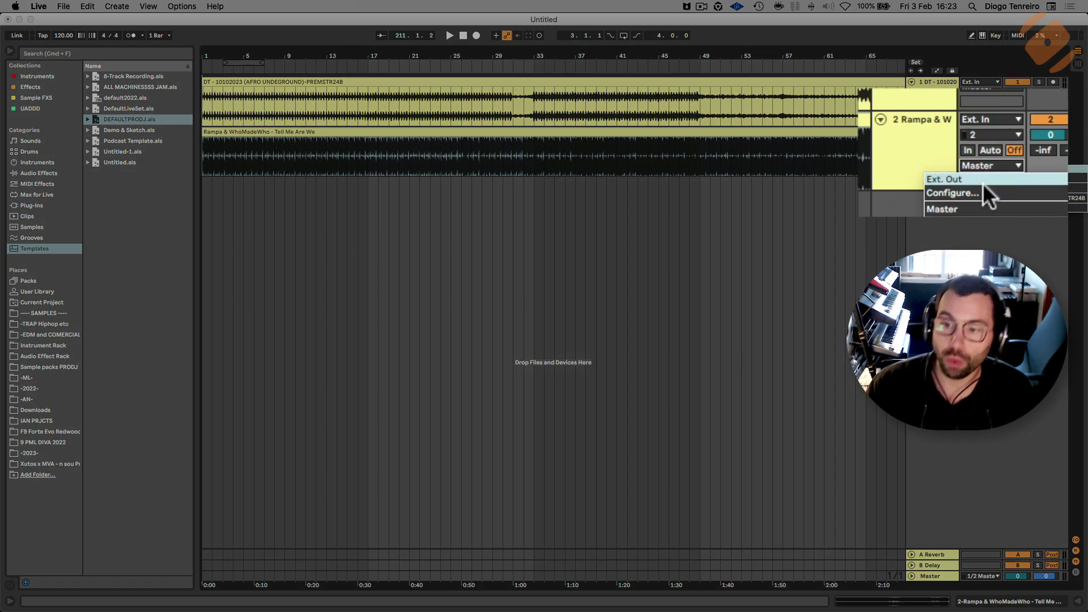
{"action": "left_click", "coordinate": [983, 179]}
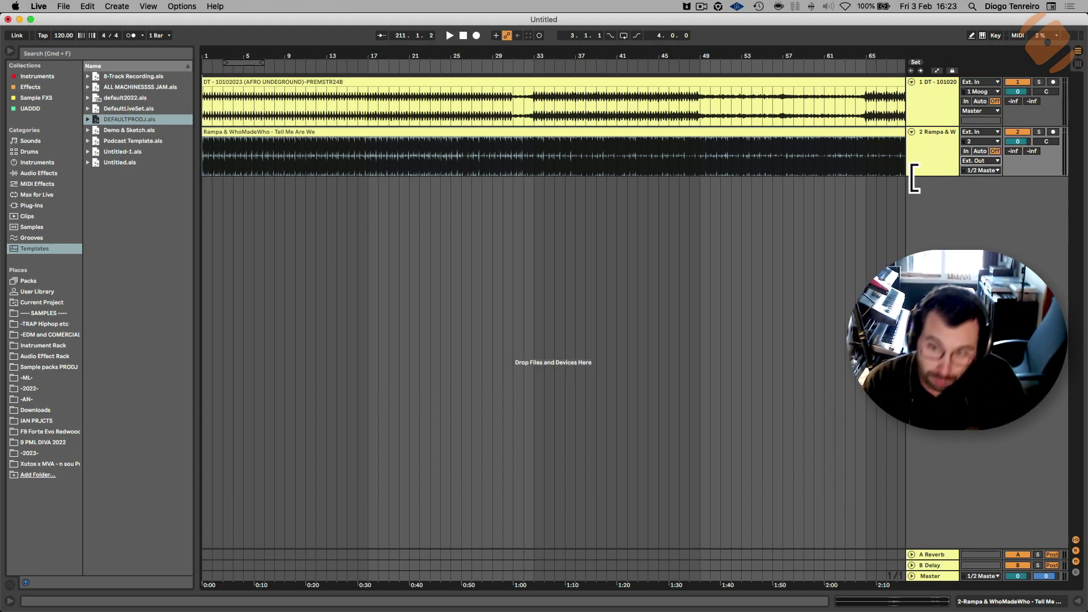
{"action": "double_click", "coordinate": [933, 574]}
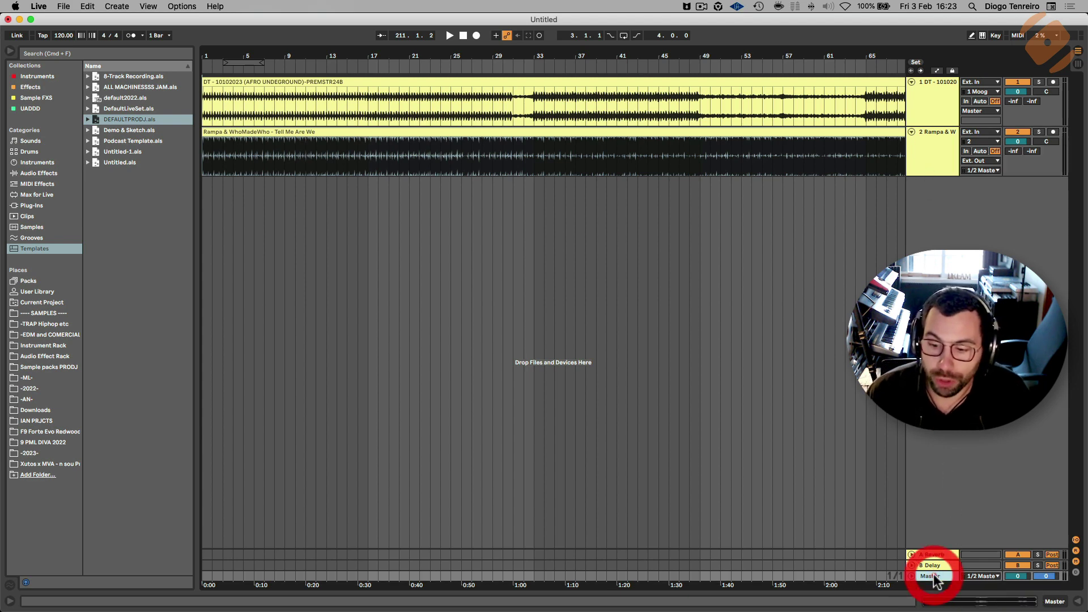
{"action": "left_click", "coordinate": [941, 162]}
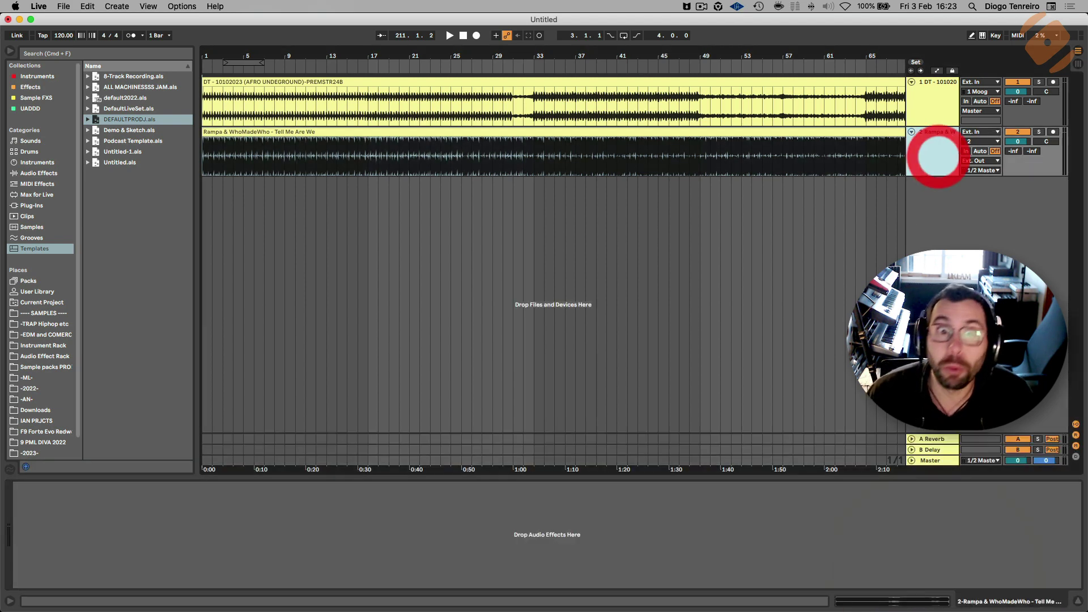
{"action": "left_click", "coordinate": [946, 111]}
{"action": "left_click", "coordinate": [945, 112]}
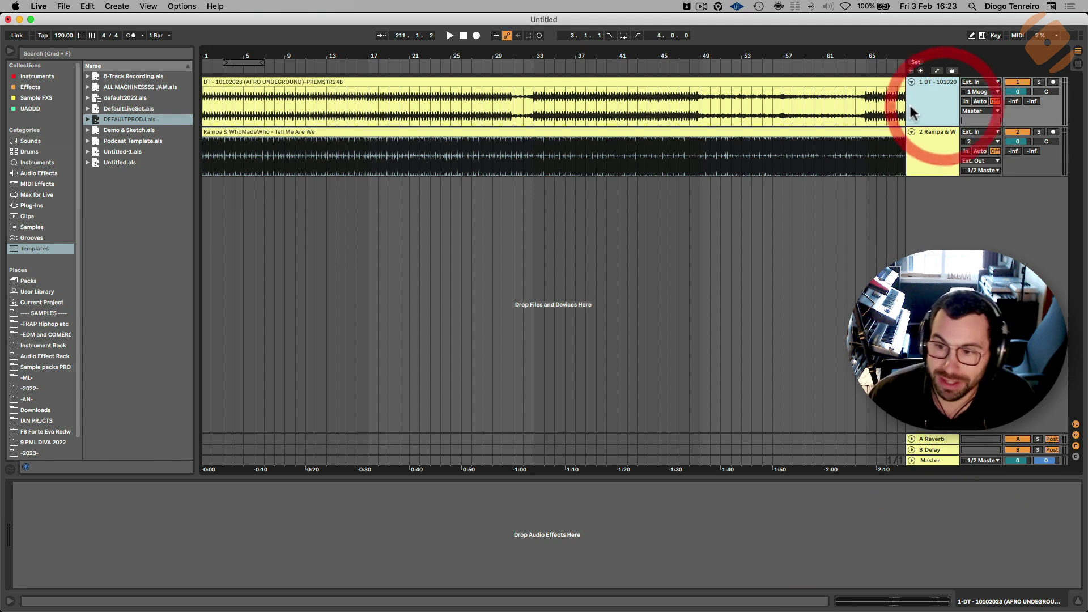
{"action": "left_click", "coordinate": [1019, 142]}
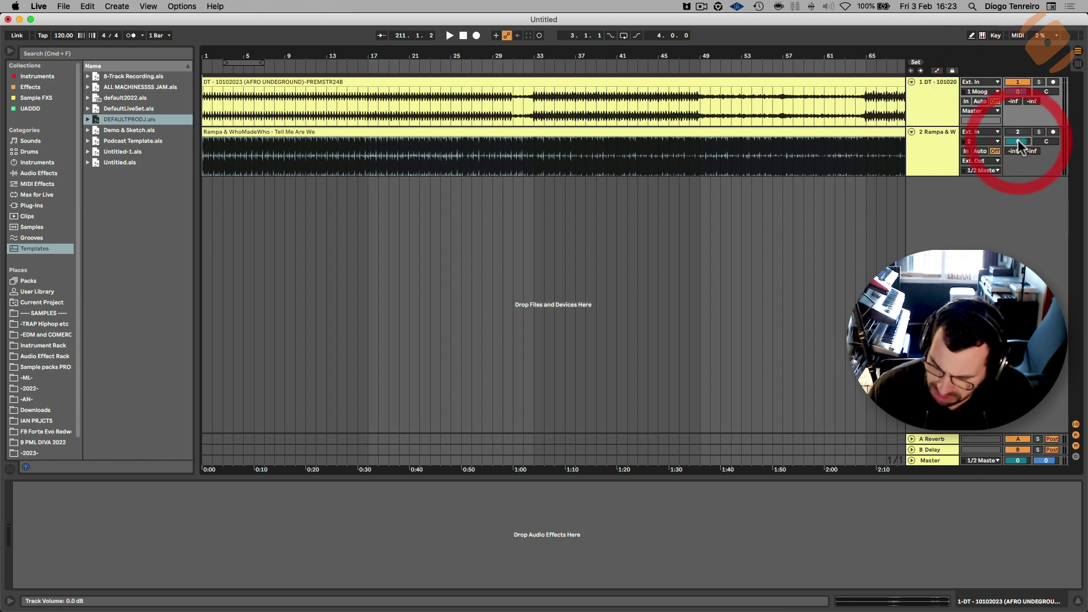
Solo the premaster track and briefly play it from the start.
{"action": "left_click_drag", "start_coordinate": [237, 56], "coordinate": [231, 85]}
{"action": "left_click", "coordinate": [232, 83]}
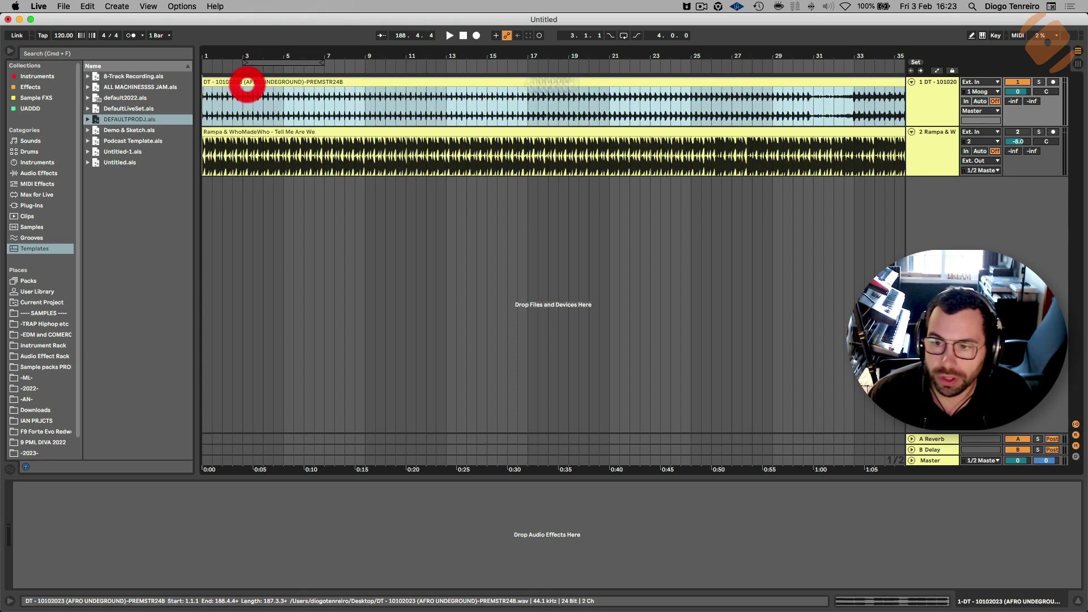
{"action": "left_click", "coordinate": [1039, 82]}
{"action": "key", "text": "space"}
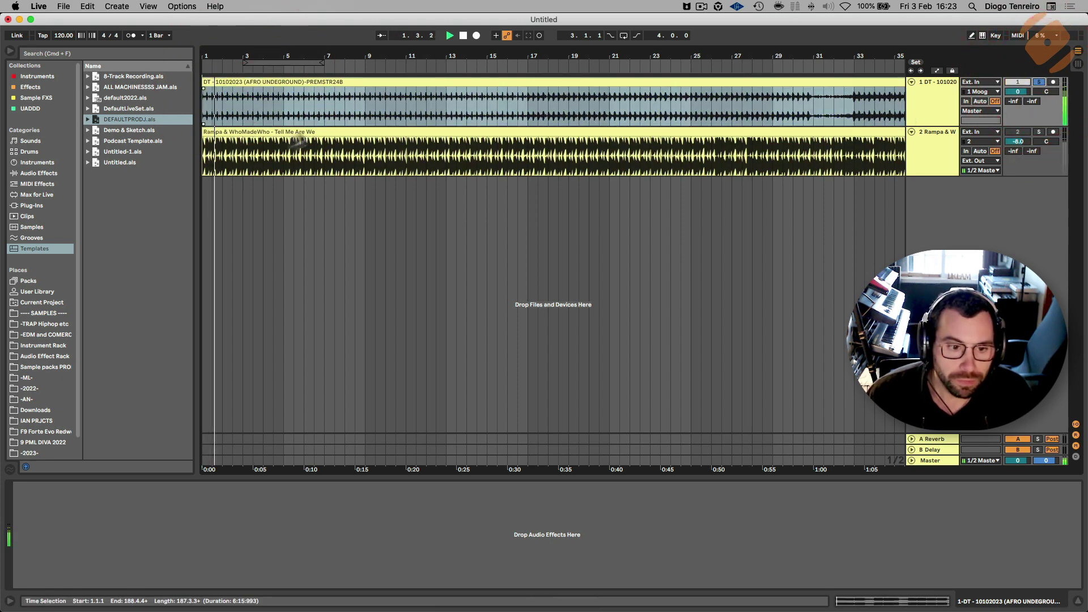
{"action": "key", "text": "space"}
Add an EQ Eight from the audio effects to the Master track.
{"action": "left_click", "coordinate": [25, 174]}
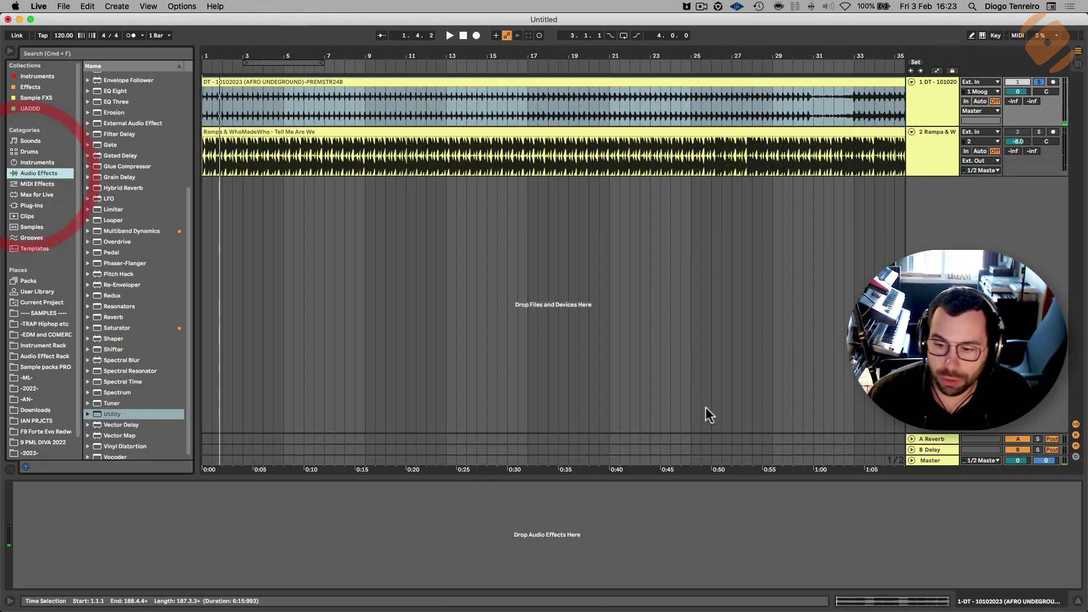
{"action": "left_click", "coordinate": [935, 460]}
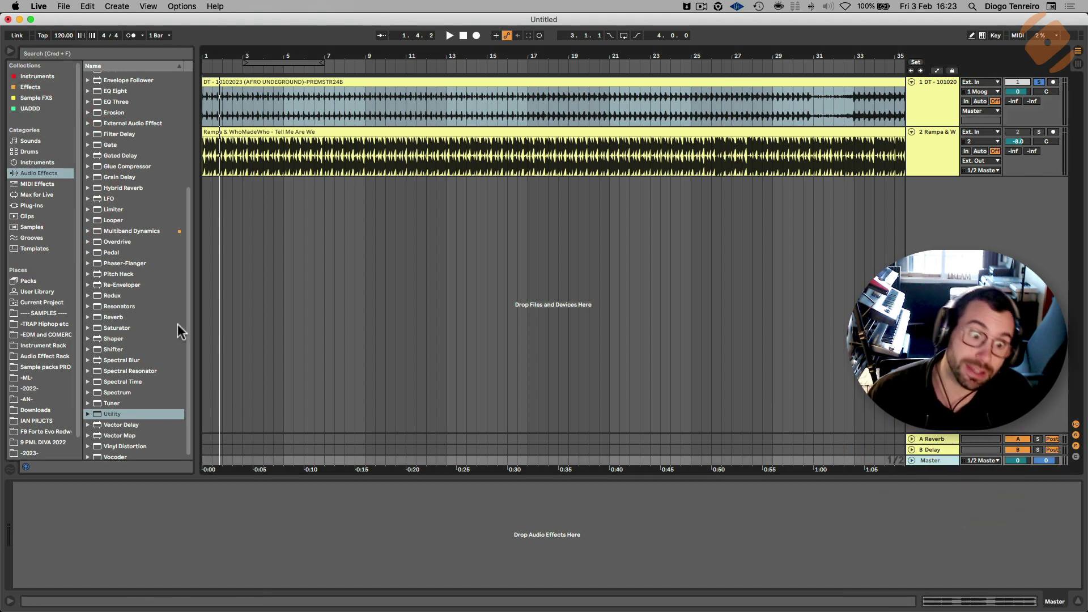
{"action": "scroll", "coordinate": [178, 327], "scroll_direction": "up", "scroll_amount": 5}
{"action": "left_click_drag", "start_coordinate": [109, 261], "coordinate": [322, 494]}
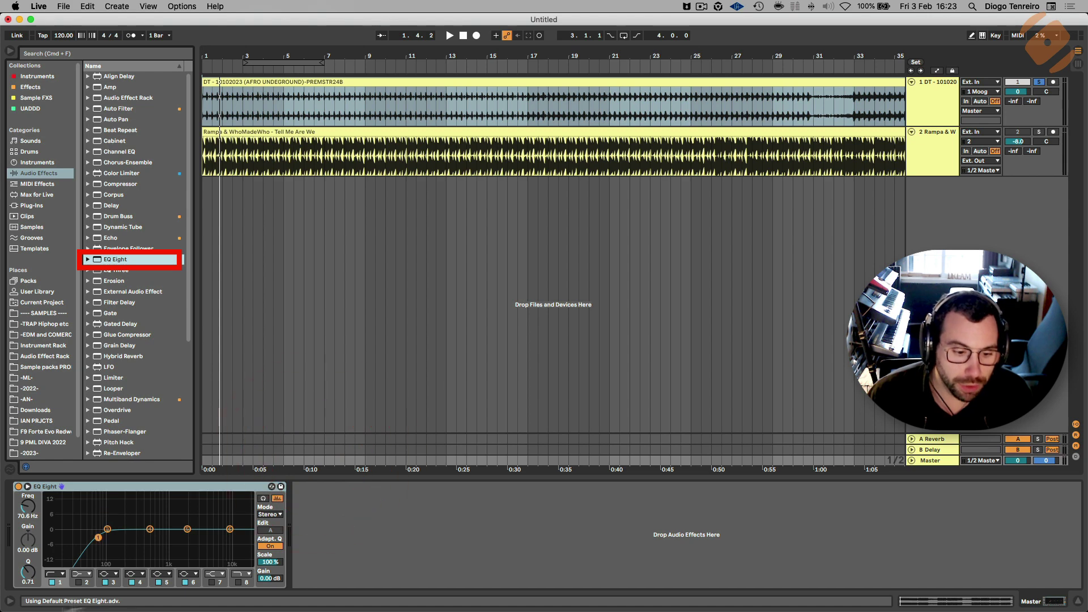
Set band 1 of the EQ Eight to the steep x4 low cut at 20 Hz.
{"action": "left_click", "coordinate": [59, 574]}
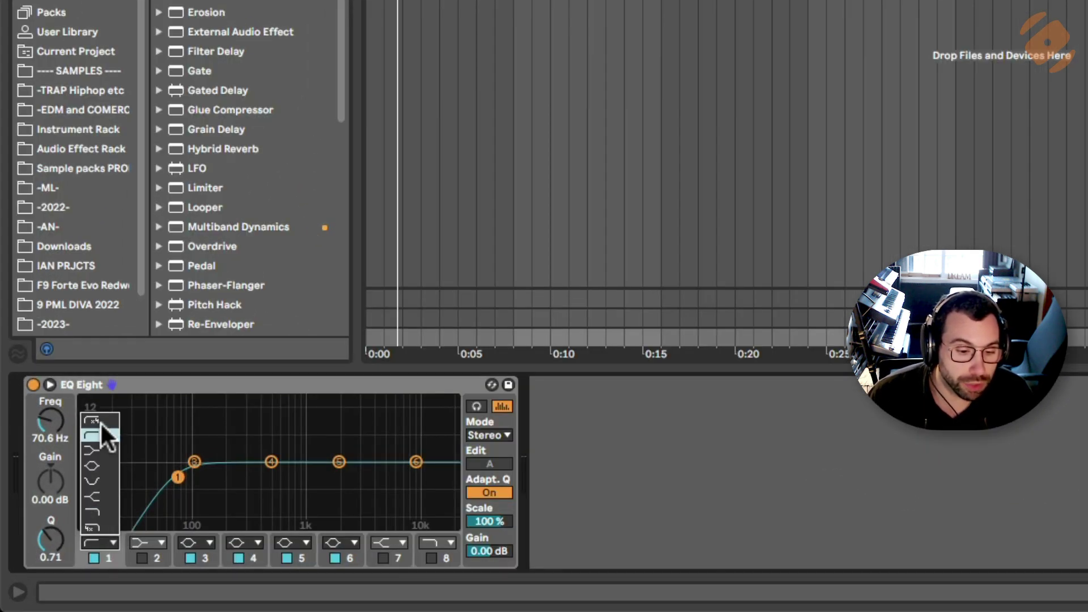
{"action": "left_click", "coordinate": [100, 421]}
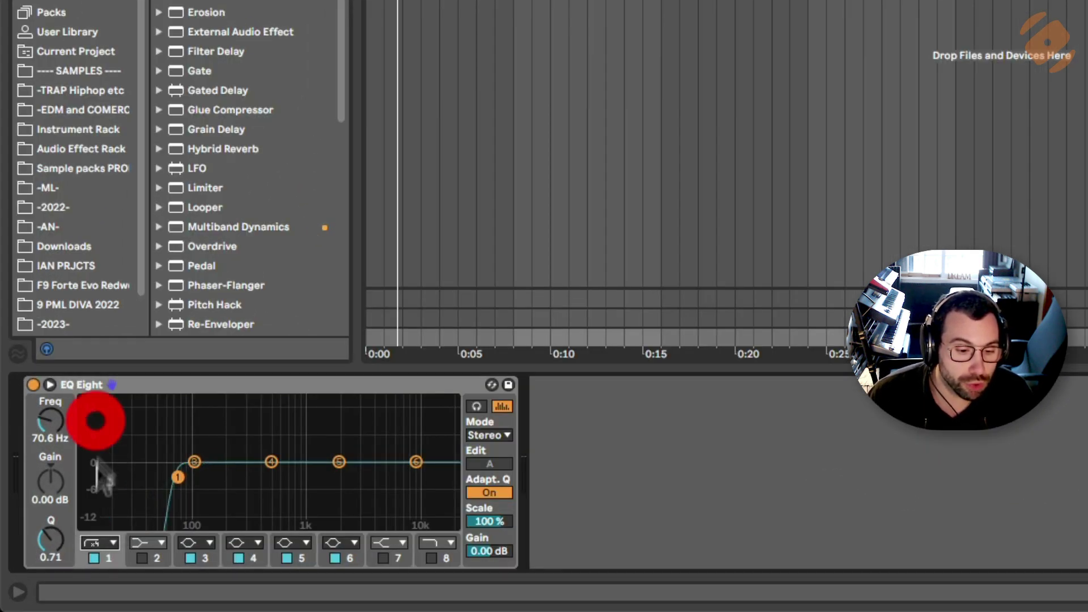
{"action": "left_click", "coordinate": [52, 423]}
{"action": "type", "text": "20"}
{"action": "key", "text": "Return"}
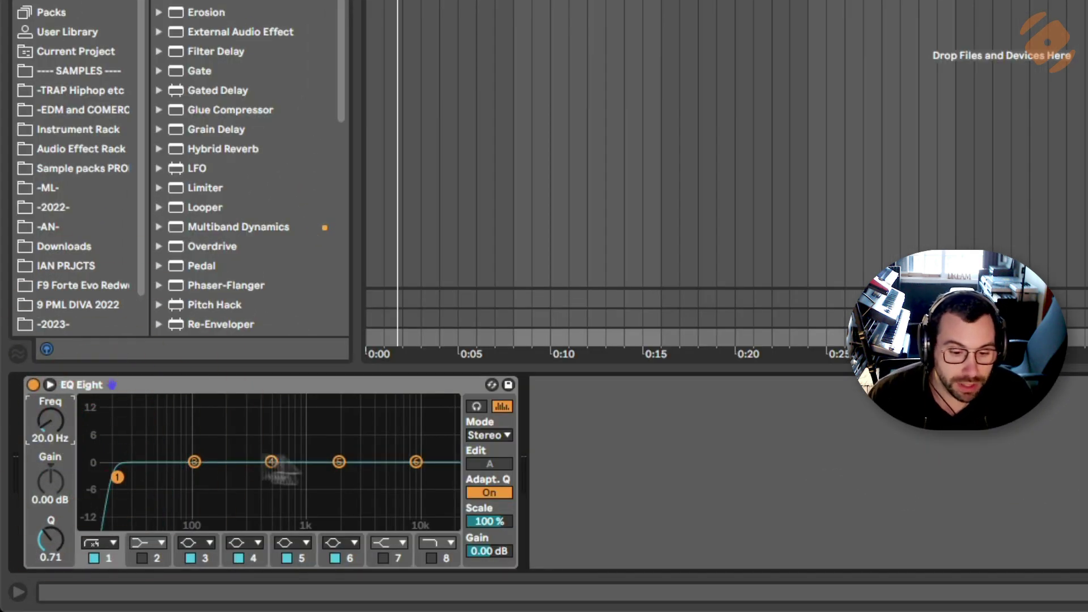
Enable band 8 of the EQ Eight as a steep x4 high cut at 20 kHz.
{"action": "left_click", "coordinate": [431, 558]}
{"action": "left_click", "coordinate": [439, 543]}
{"action": "left_click", "coordinate": [441, 529]}
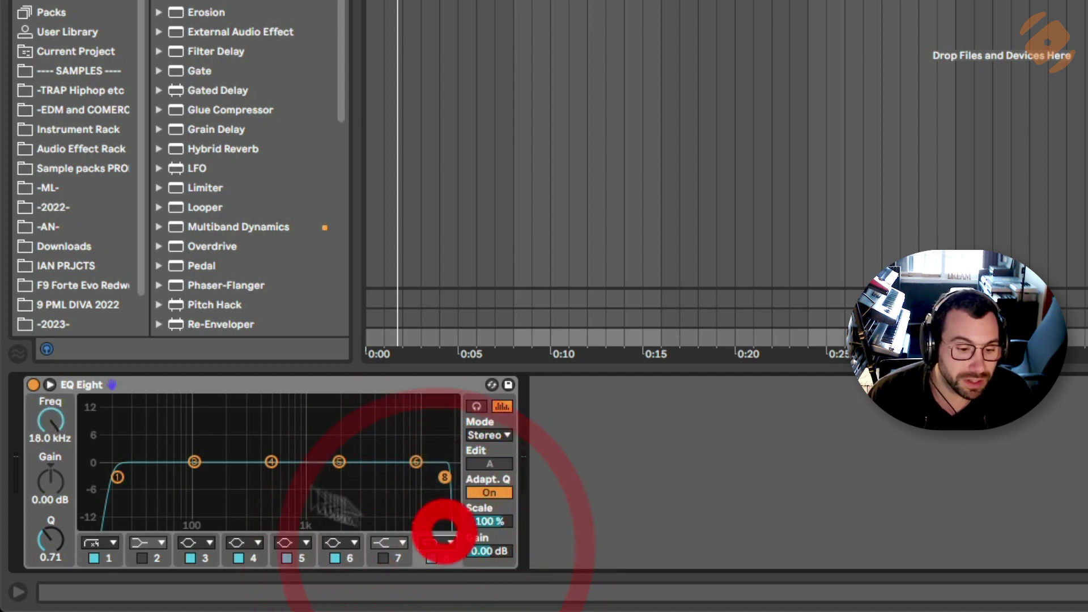
{"action": "left_click", "coordinate": [48, 420]}
{"action": "type", "text": "20000"}
{"action": "key", "text": "Return"}
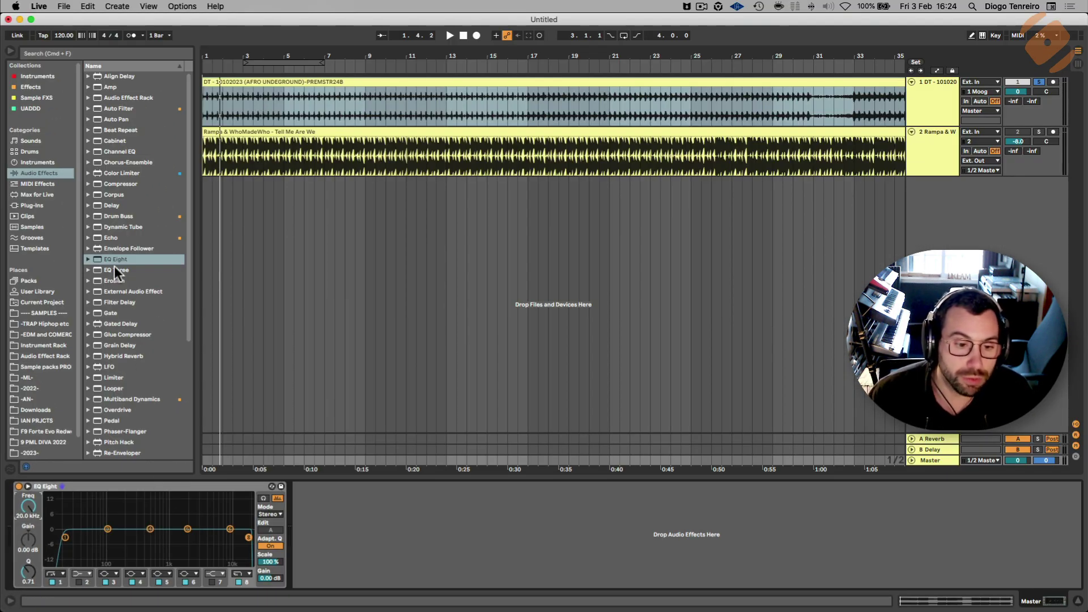
Add a second EQ Eight in M/S mode, turn its band 1 off and boost the mid's band 3 about 2.1 dB near 56 Hz.
{"action": "left_click_drag", "start_coordinate": [110, 259], "coordinate": [354, 504]}
{"action": "left_click", "coordinate": [334, 583]}
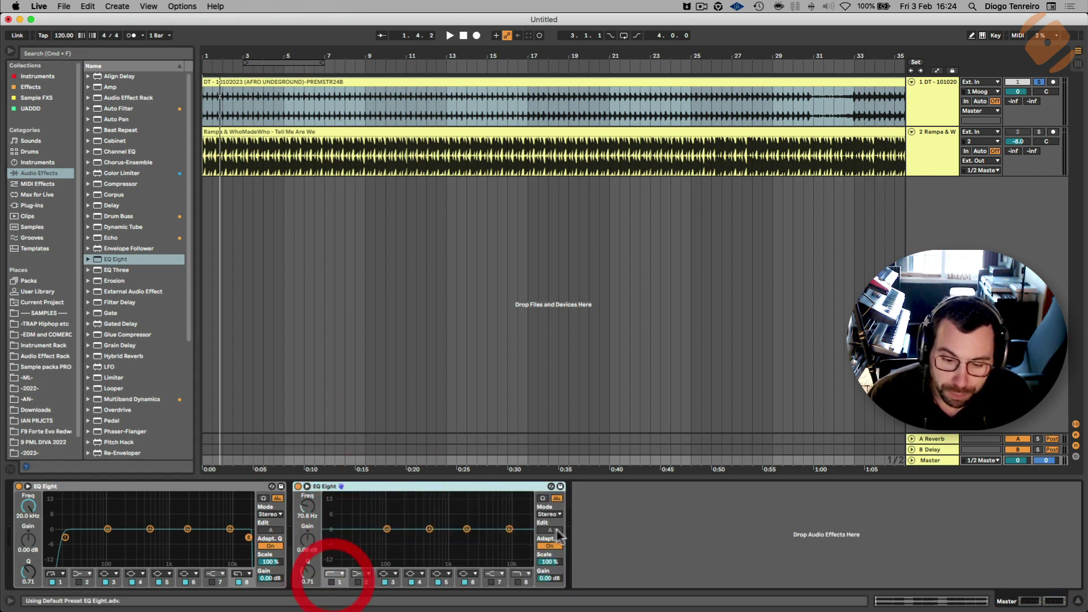
{"action": "left_click", "coordinate": [558, 515]}
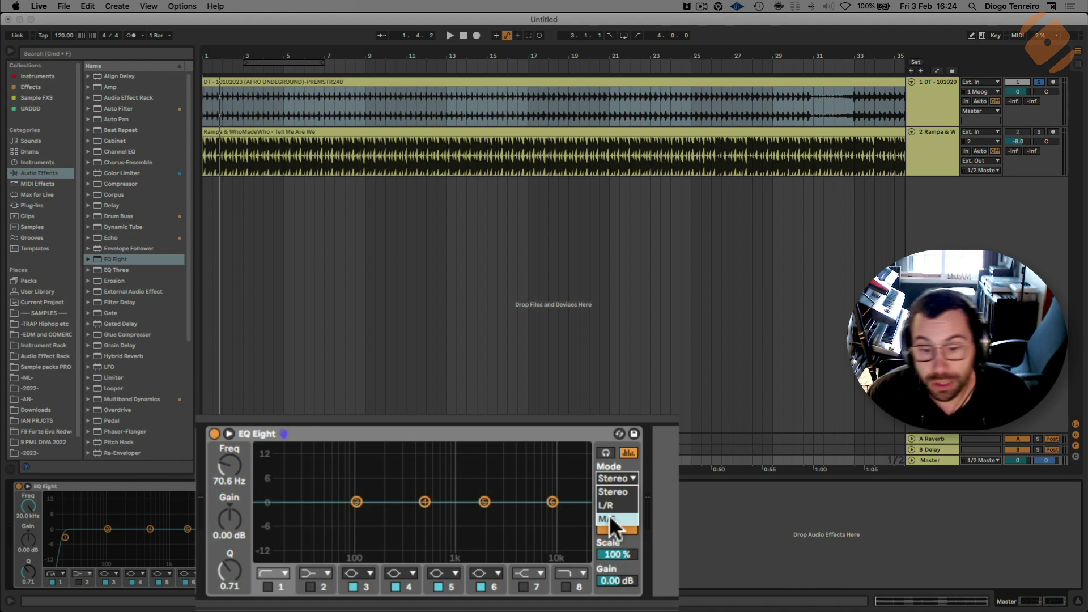
{"action": "left_click", "coordinate": [609, 517]}
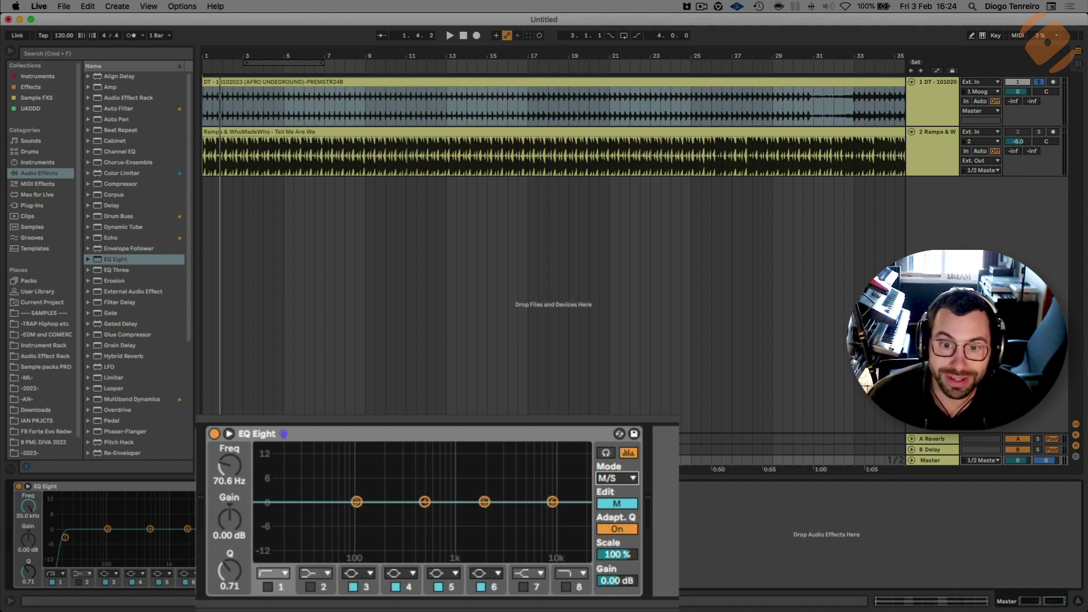
{"action": "key", "text": "minus"}
{"action": "left_click_drag", "start_coordinate": [354, 503], "coordinate": [352, 491]}
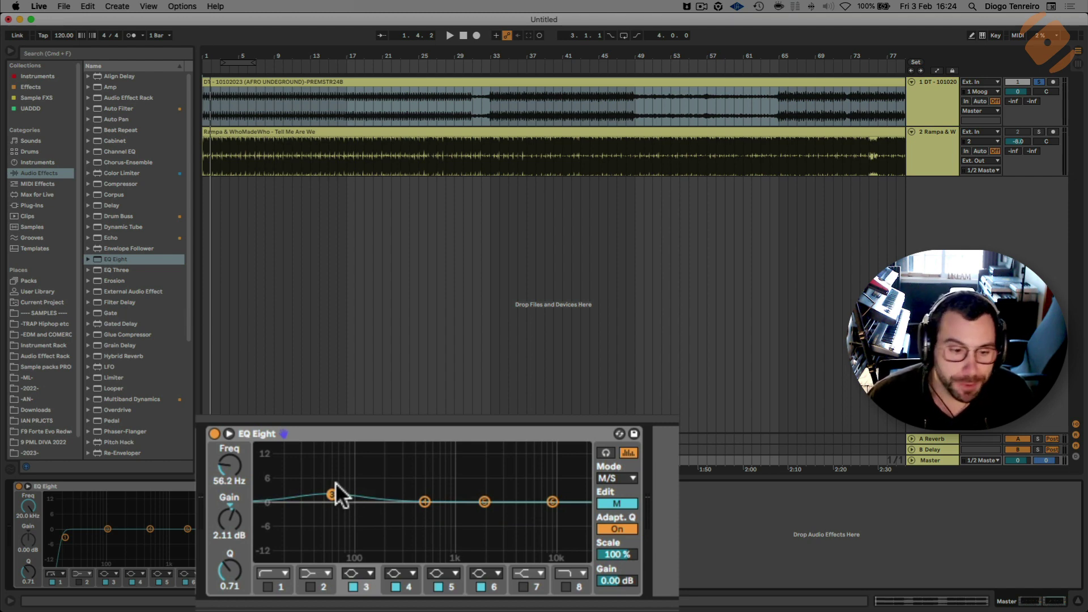
Add a Utility at the start of the Master chain and enable Bass Mono at 150 Hz.
{"action": "scroll", "coordinate": [141, 386], "scroll_direction": "down", "scroll_amount": 5}
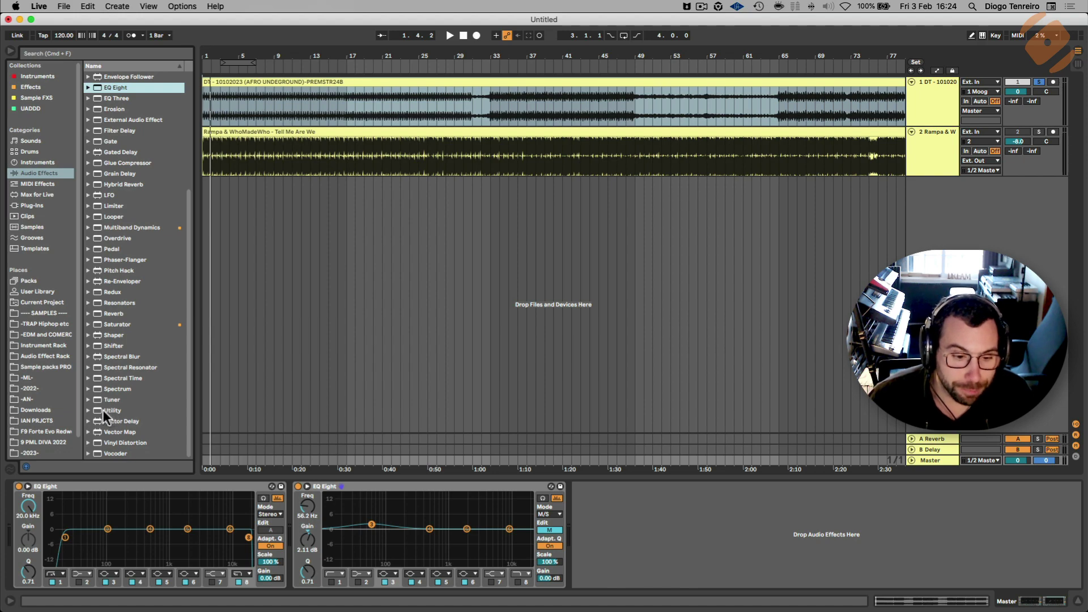
{"action": "left_click_drag", "start_coordinate": [103, 410], "coordinate": [13, 505]}
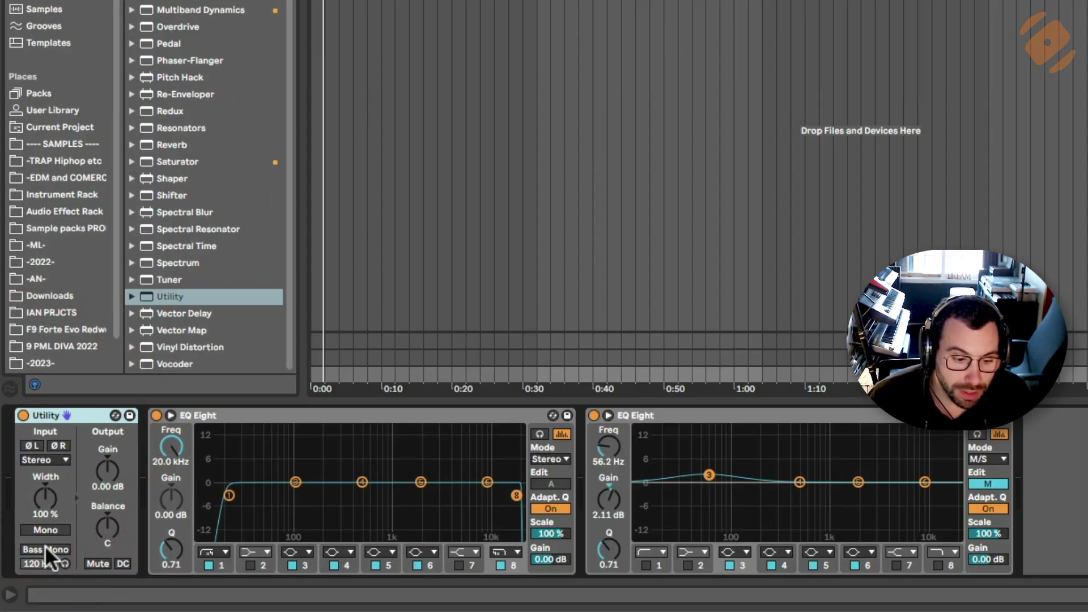
{"action": "left_click", "coordinate": [45, 547]}
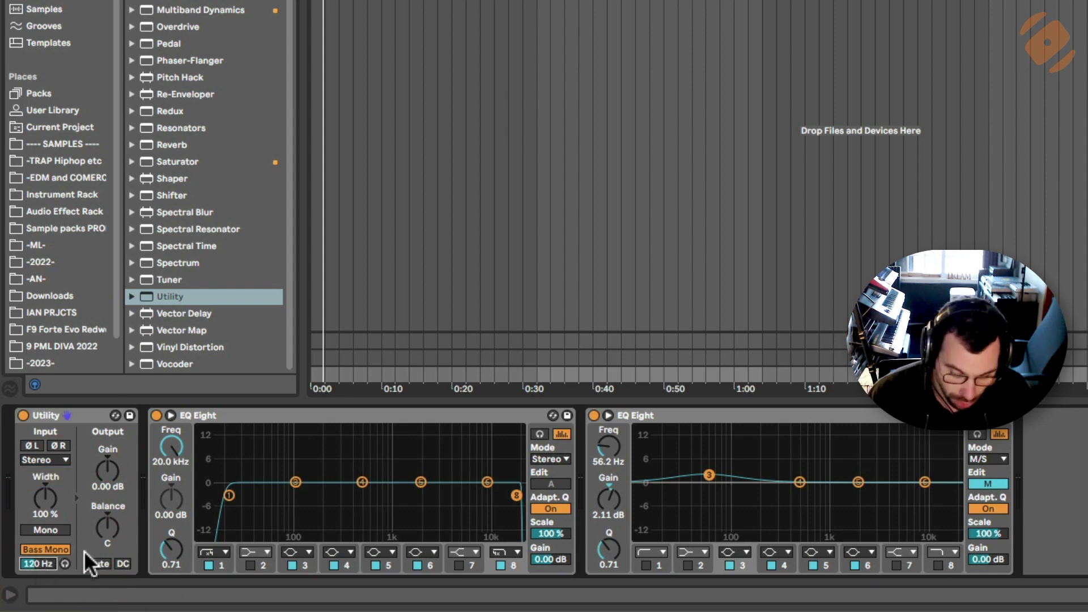
{"action": "type", "text": "150"}
{"action": "key", "text": "Return"}
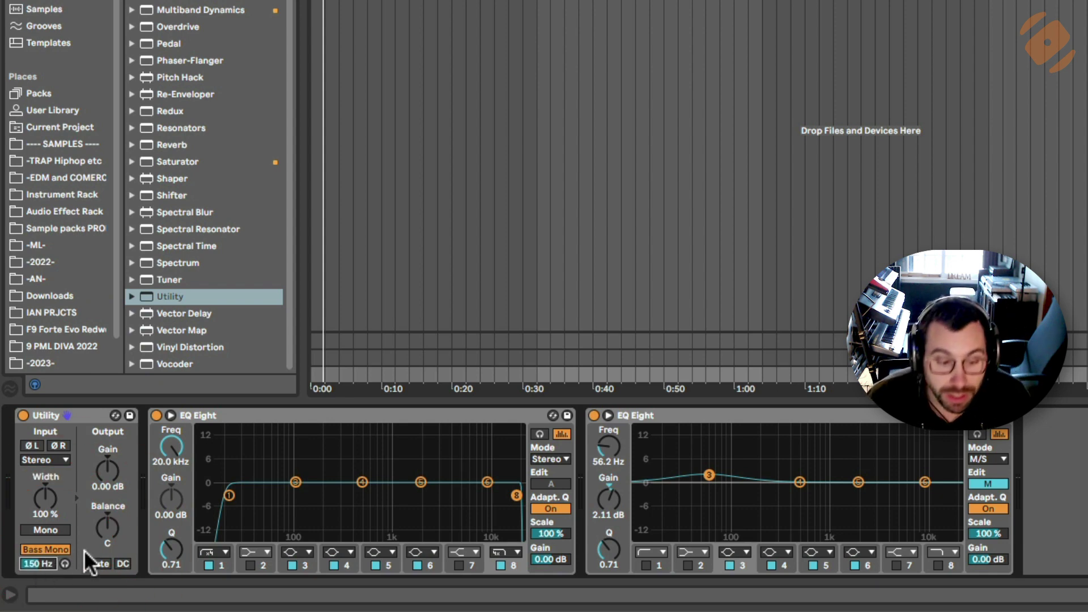
Play the track and audition the Utility's mono bass range on its own.
{"action": "key", "text": "space"}
{"action": "left_click", "coordinate": [64, 564]}
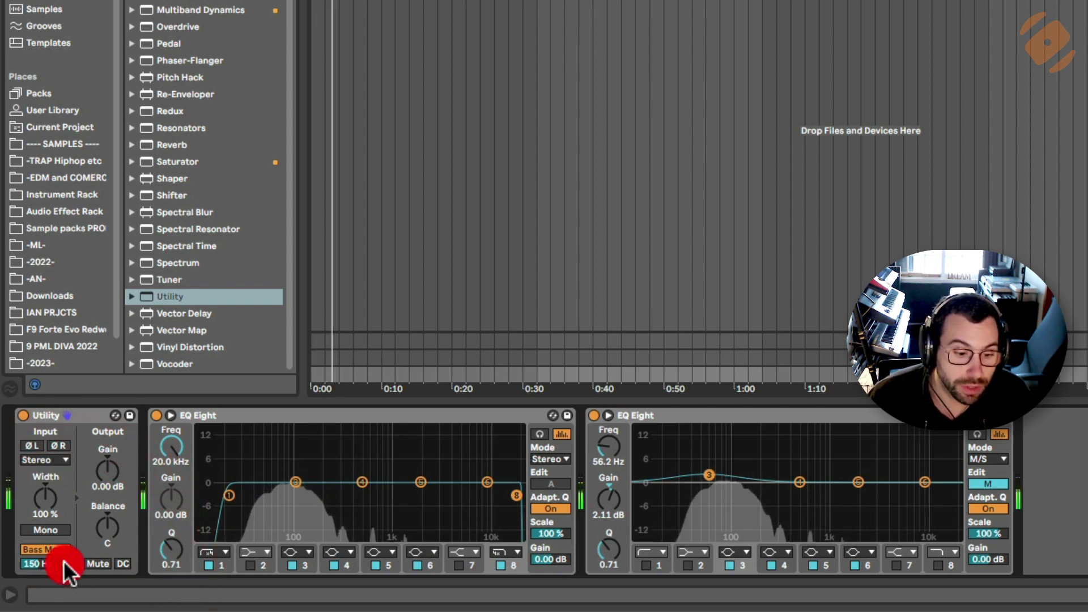
{"action": "left_click", "coordinate": [64, 563]}
{"action": "left_click", "coordinate": [63, 564]}
{"action": "left_click", "coordinate": [58, 564]}
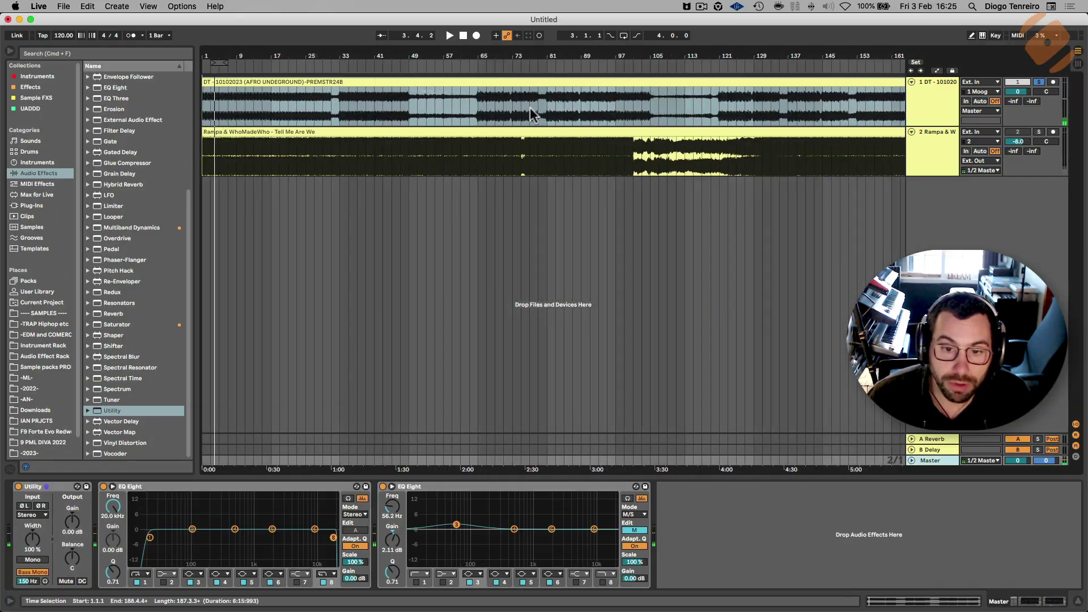
Play the premaster from bar 65 and show the Master track's device chain.
{"action": "left_click", "coordinate": [478, 113]}
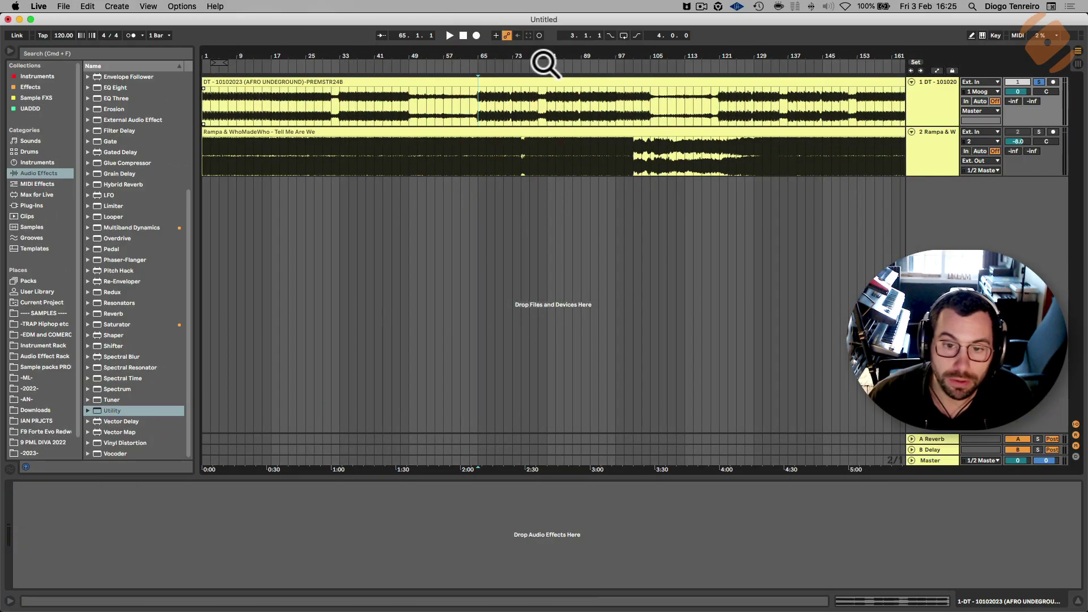
{"action": "key", "text": "space"}
{"action": "mouse_move", "coordinate": [543, 61]}
{"action": "left_mouse_down"}
{"action": "mouse_move", "coordinate": [542, 48]}
{"action": "mouse_move", "coordinate": [543, 67]}
{"action": "left_mouse_up"}
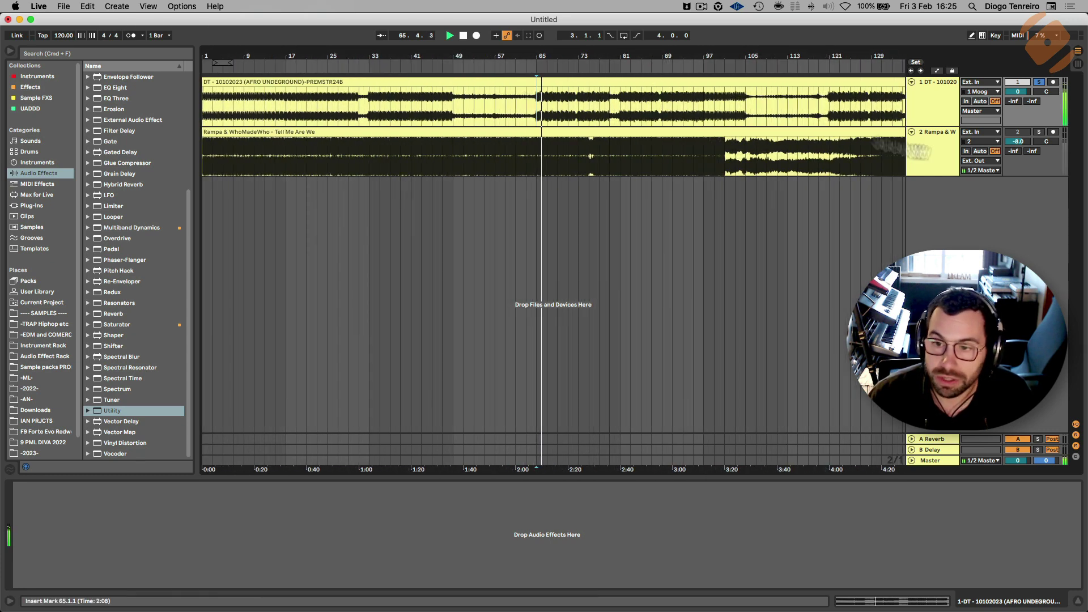
{"action": "left_click", "coordinate": [937, 458]}
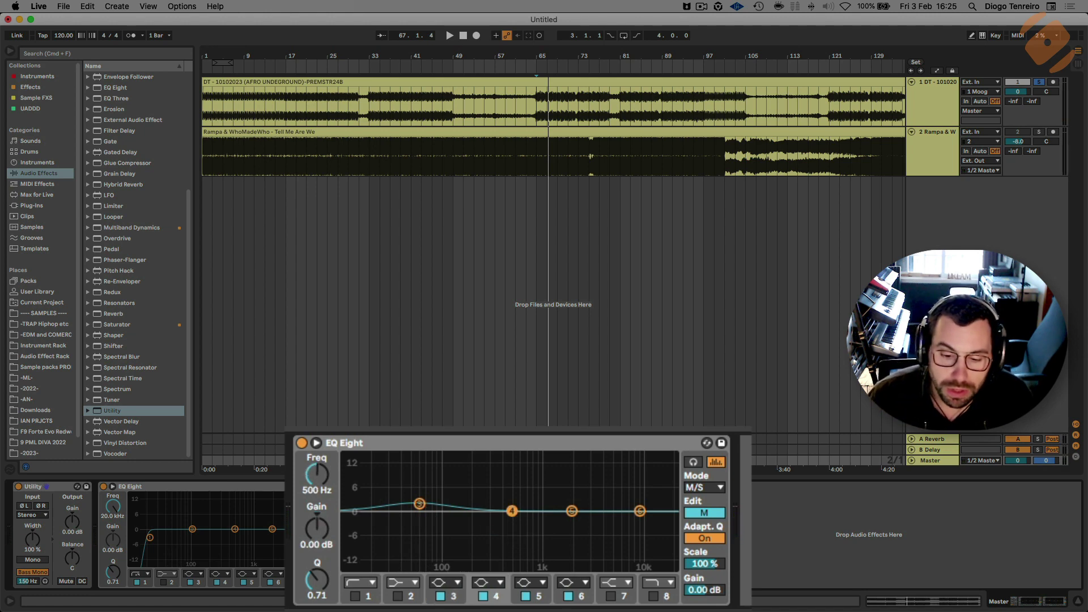
Boost the second EQ Eight's mid bands 3, 4 and 5 by 2.36 dB at about 60 Hz, 710 Hz and 7.7 kHz.
{"action": "left_click_drag", "start_coordinate": [509, 509], "coordinate": [619, 501]}
{"action": "left_click", "coordinate": [527, 502]}
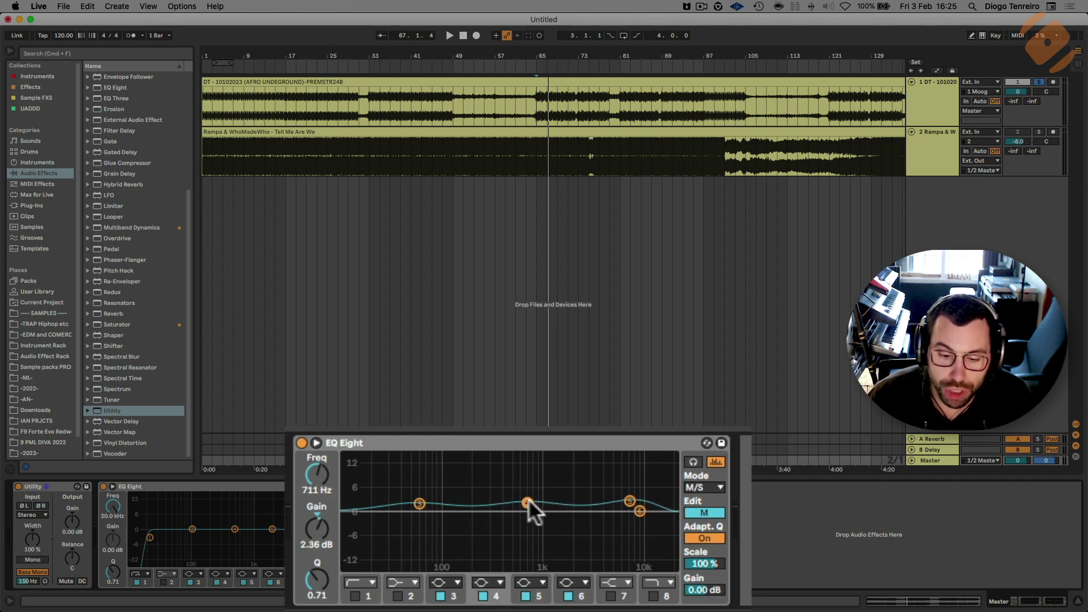
{"action": "left_click", "coordinate": [420, 504]}
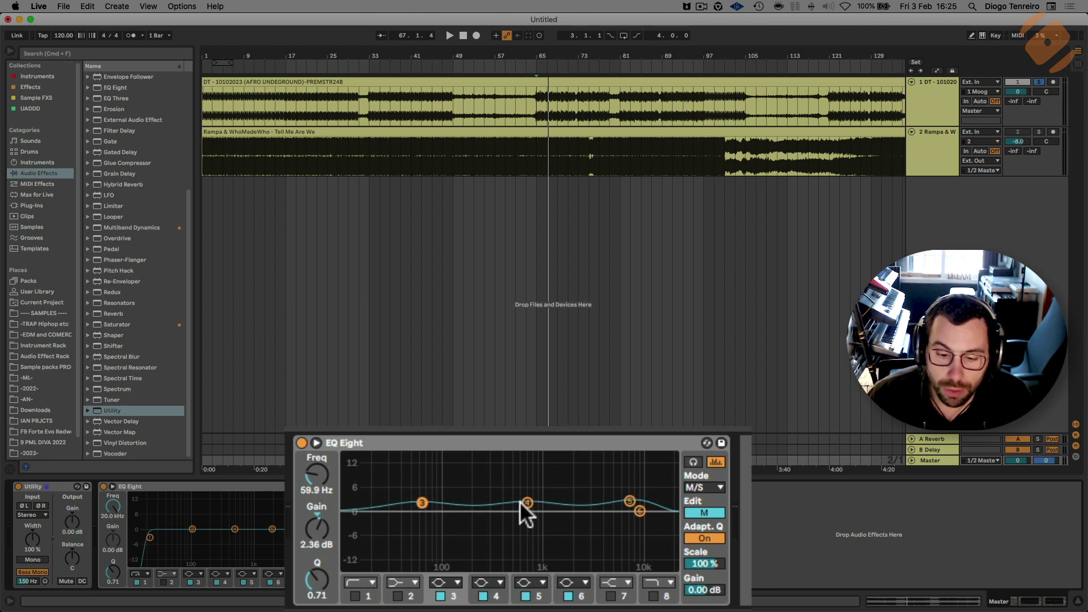
{"action": "left_click_drag", "start_coordinate": [522, 503], "coordinate": [528, 502]}
{"action": "left_click", "coordinate": [629, 501]}
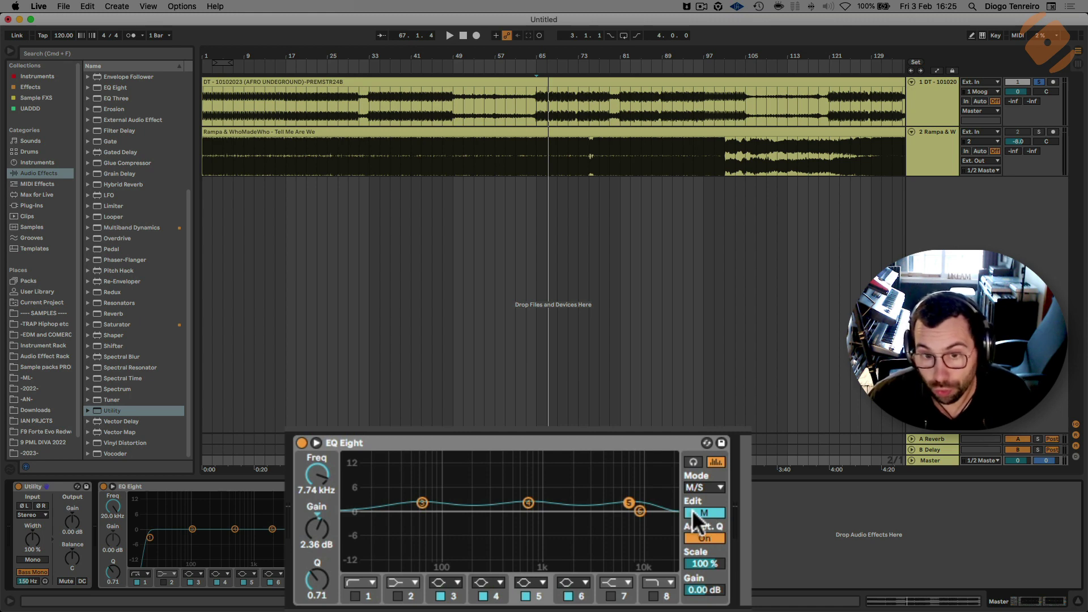
Play the track and compare the sound with the second EQ Eight bypassed and active.
{"action": "key", "text": "space"}
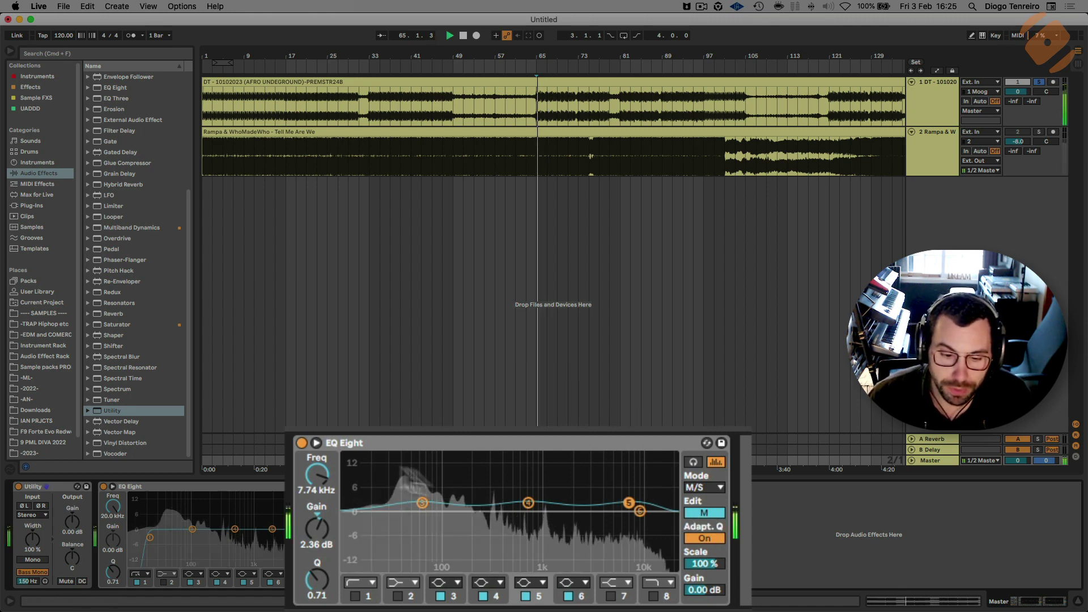
{"action": "left_click", "coordinate": [301, 443]}
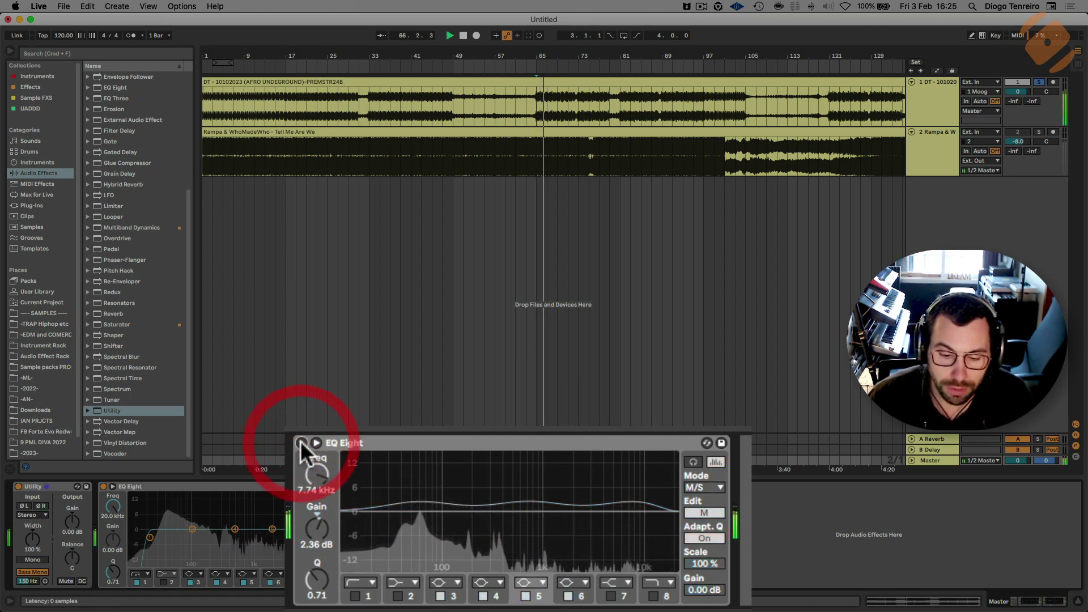
{"action": "left_click", "coordinate": [302, 442]}
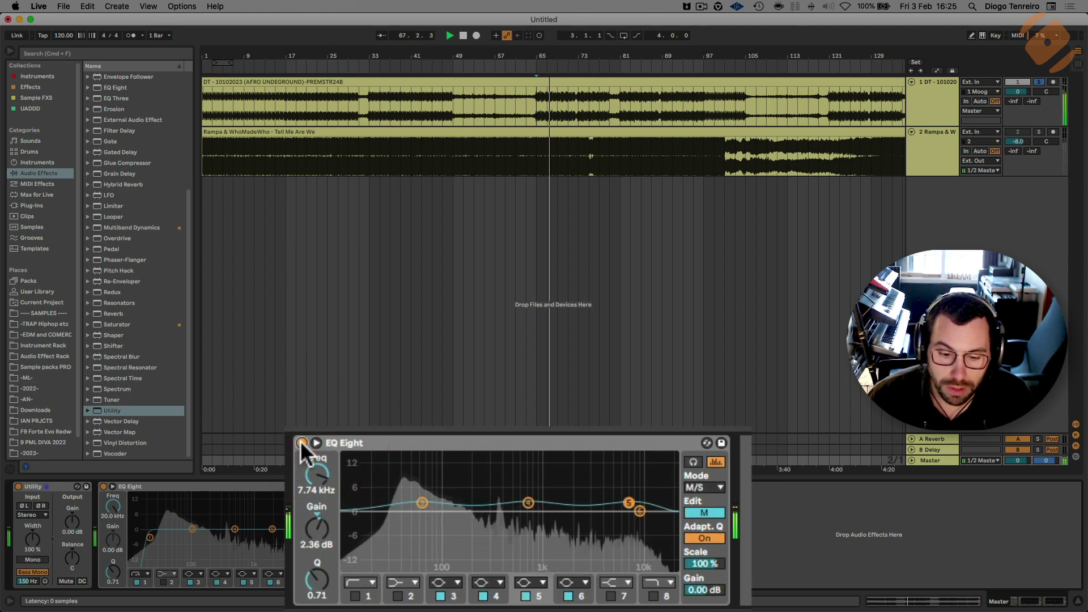
{"action": "key", "text": "space"}
Switch the second EQ Eight to editing the side signal and enable band 1 as a low cut at about 163 Hz.
{"action": "left_click", "coordinate": [705, 513]}
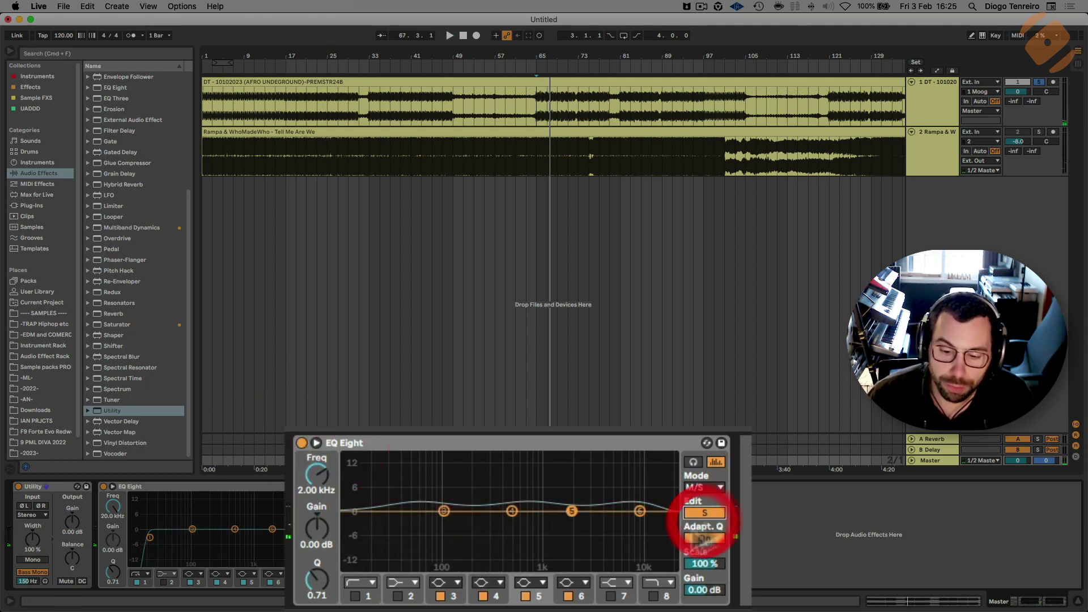
{"action": "left_click", "coordinate": [355, 596]}
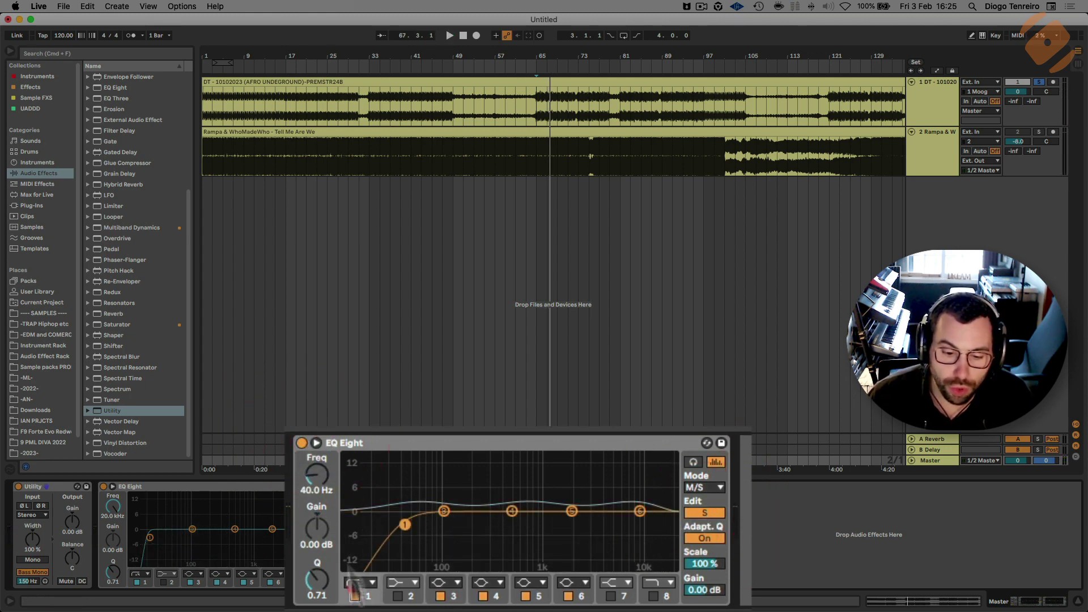
{"action": "left_click_drag", "start_coordinate": [317, 488], "coordinate": [317, 471]}
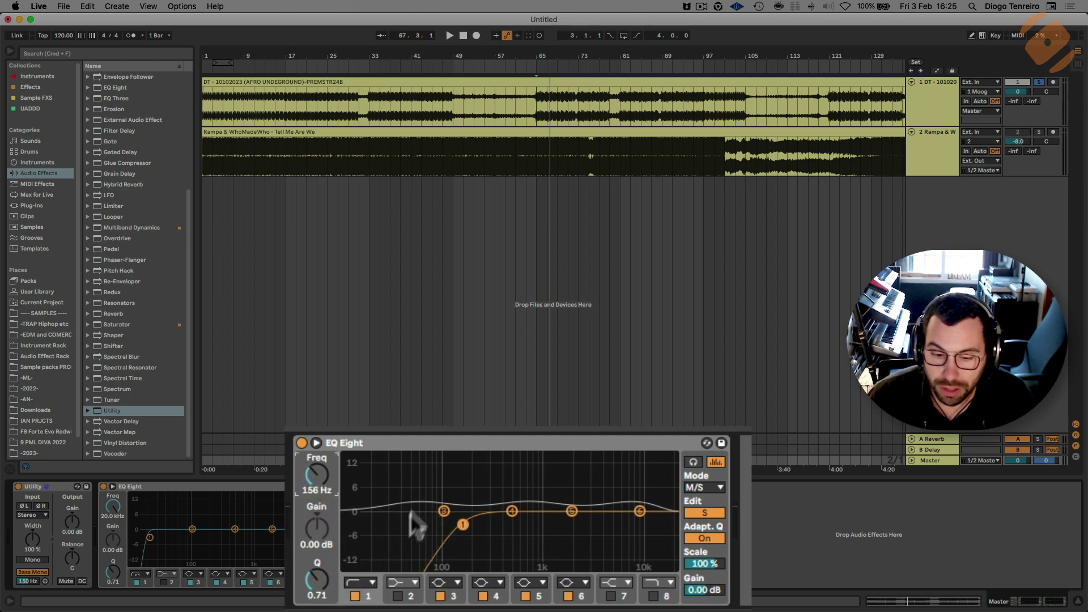
{"action": "key", "text": "space"}
{"action": "left_click_drag", "start_coordinate": [462, 525], "coordinate": [466, 523]}
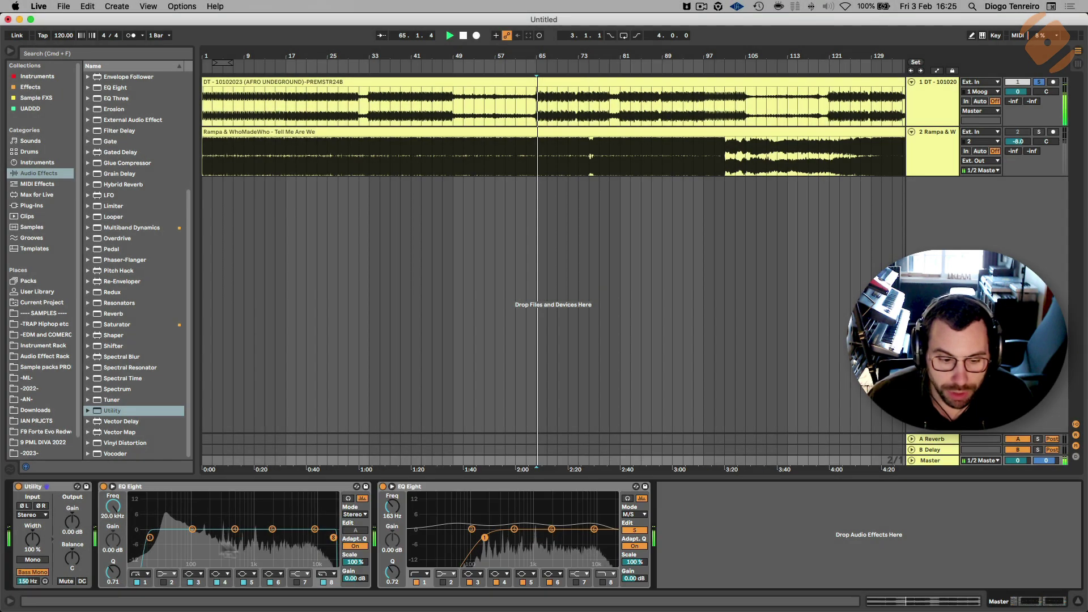
{"action": "key", "text": "space"}
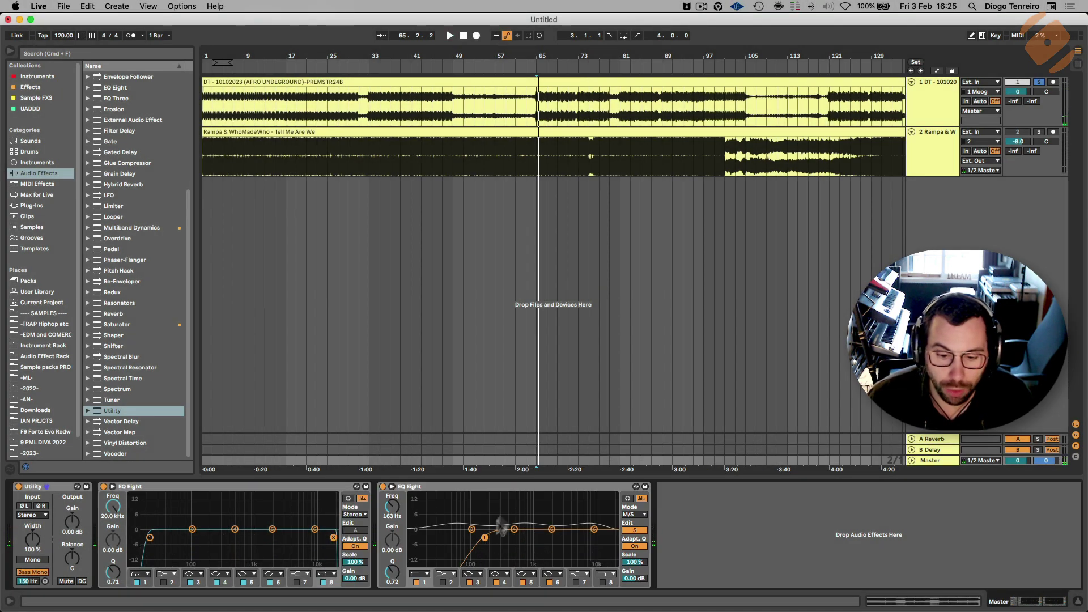
Turn the side signal's band 6 into a high shelf boosting about 5.8 dB from about 1.67 kHz during playback.
{"action": "key", "text": "space"}
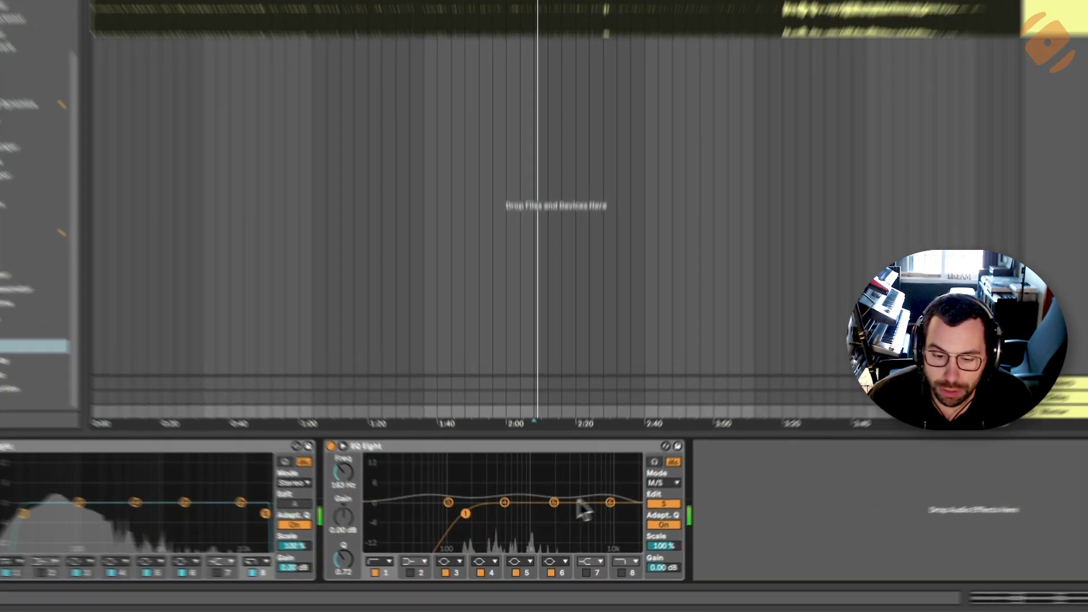
{"action": "left_click_drag", "start_coordinate": [610, 502], "coordinate": [547, 460]}
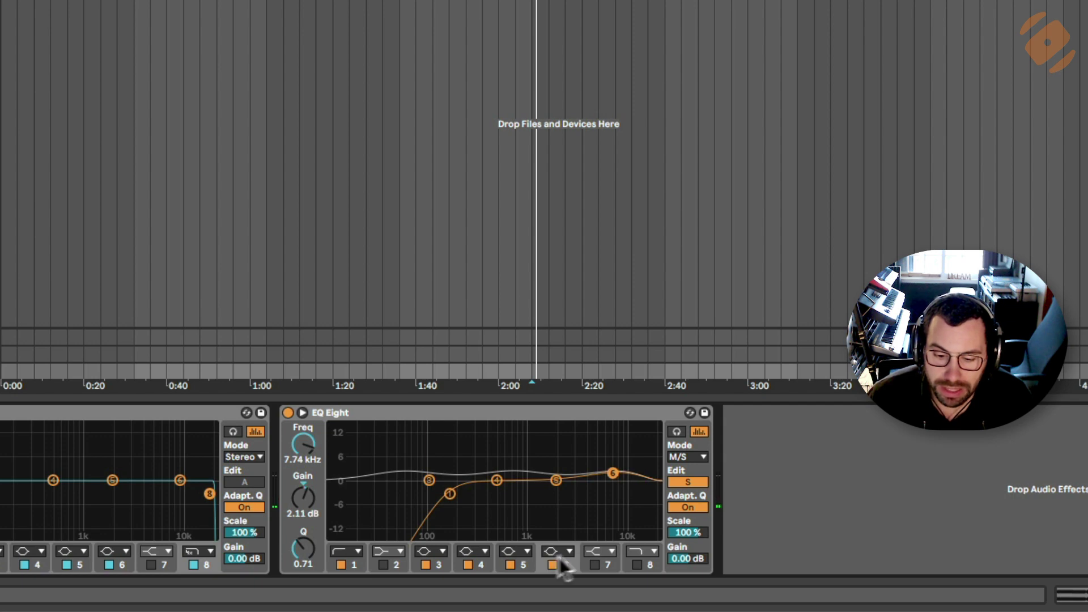
{"action": "left_click", "coordinate": [564, 553]}
{"action": "left_click", "coordinate": [559, 502]}
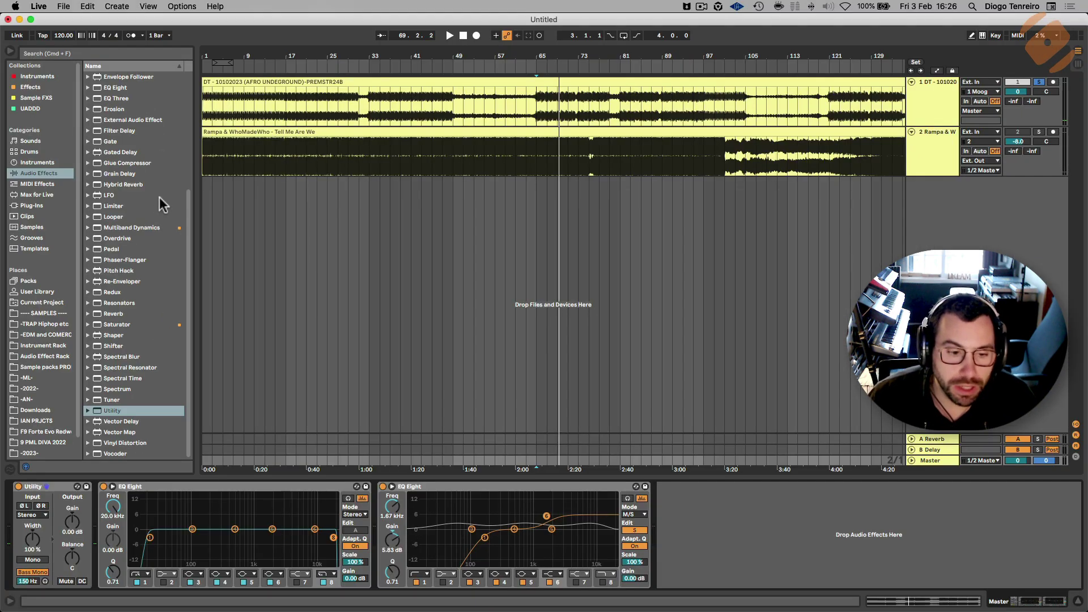
Add a Glue Compressor after the second EQ Eight and set its Makeup to 0 dB.
{"action": "scroll", "coordinate": [161, 204], "scroll_direction": "up", "scroll_amount": 5}
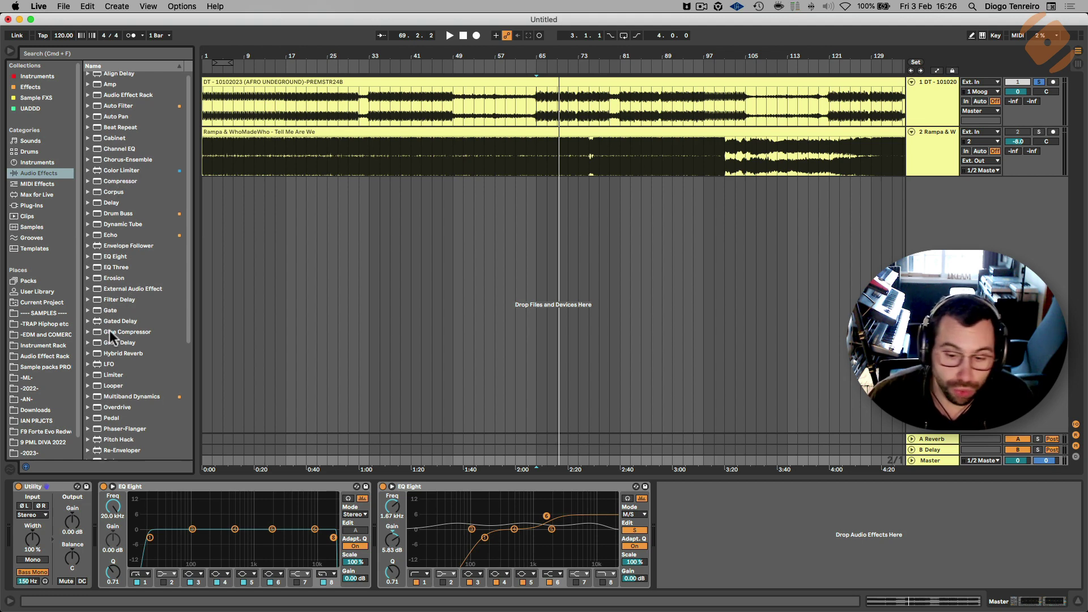
{"action": "left_click_drag", "start_coordinate": [110, 332], "coordinate": [692, 533]}
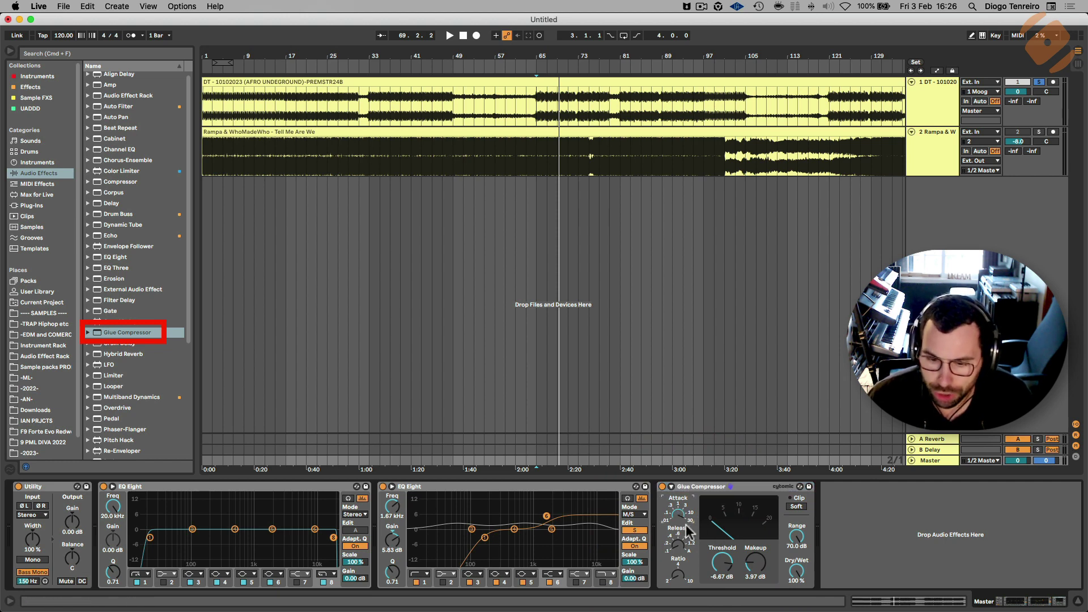
{"action": "left_click", "coordinate": [730, 486]}
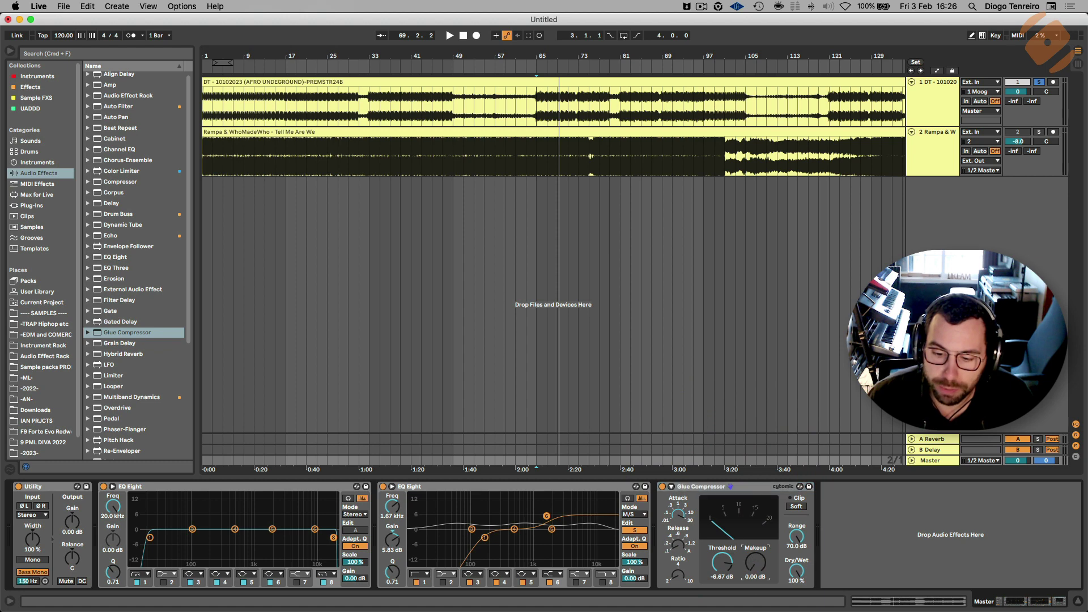
During playback, set the Glue Compressor's Threshold to about -3.8 dB and its Makeup to 1 dB.
{"action": "key", "text": "space"}
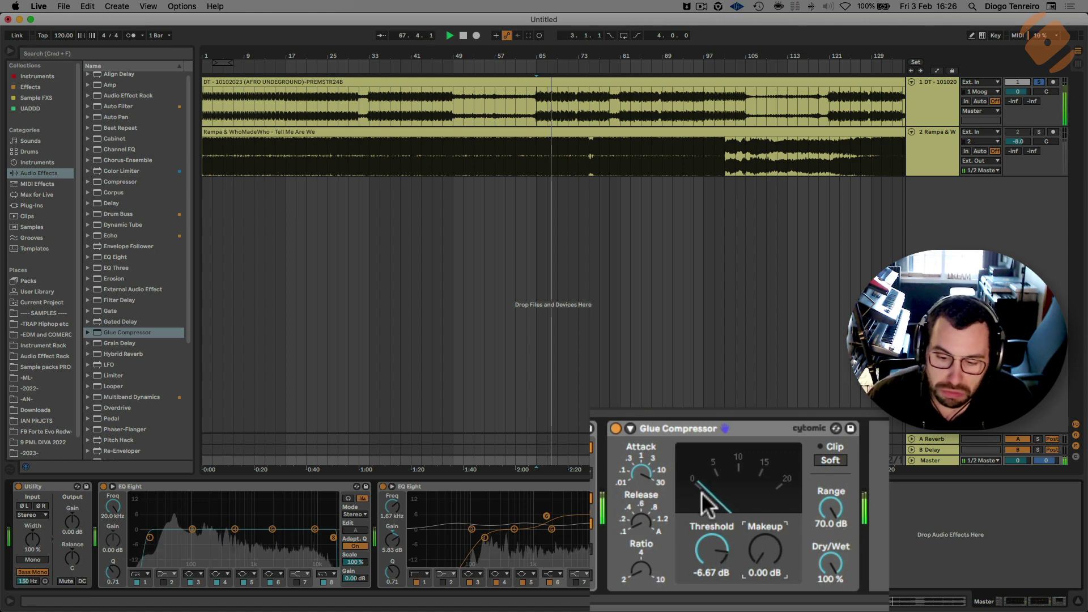
{"action": "left_click_drag", "start_coordinate": [712, 551], "coordinate": [711, 537]}
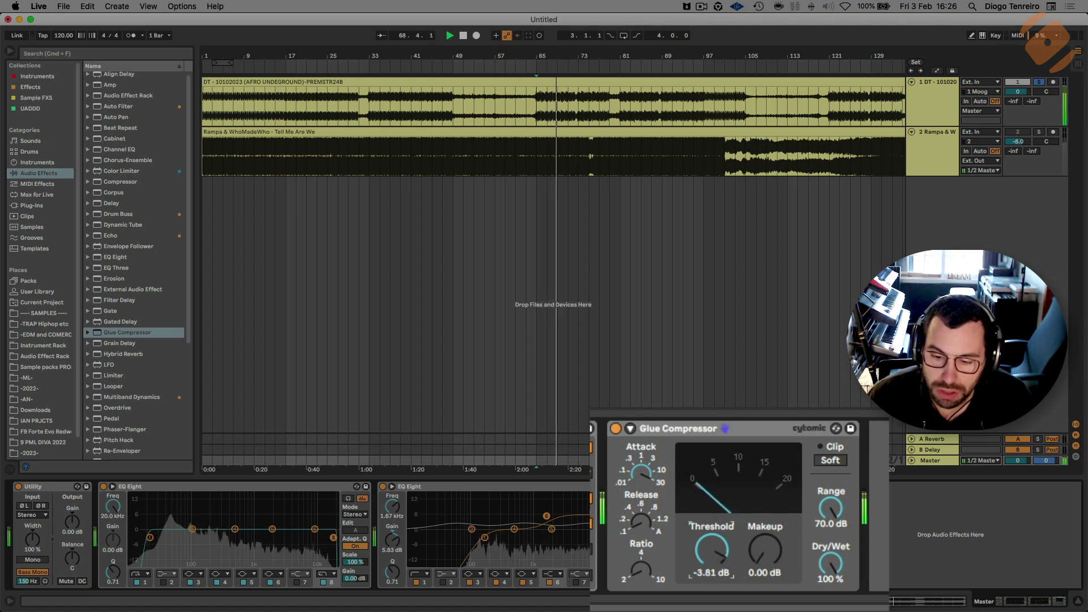
{"action": "left_click", "coordinate": [767, 554]}
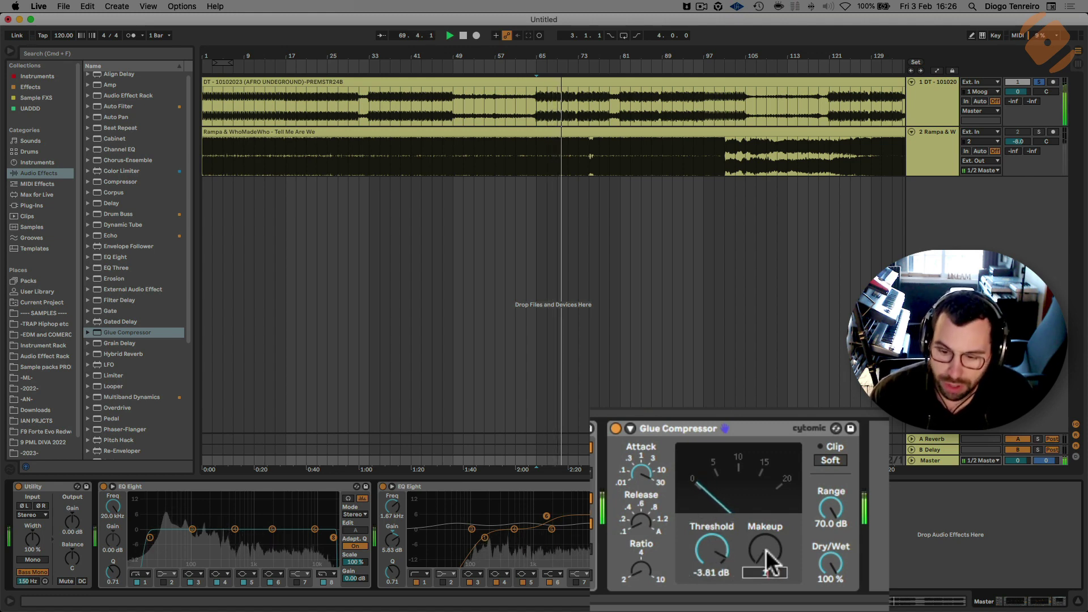
{"action": "type", "text": "1"}
{"action": "key", "text": "Return"}
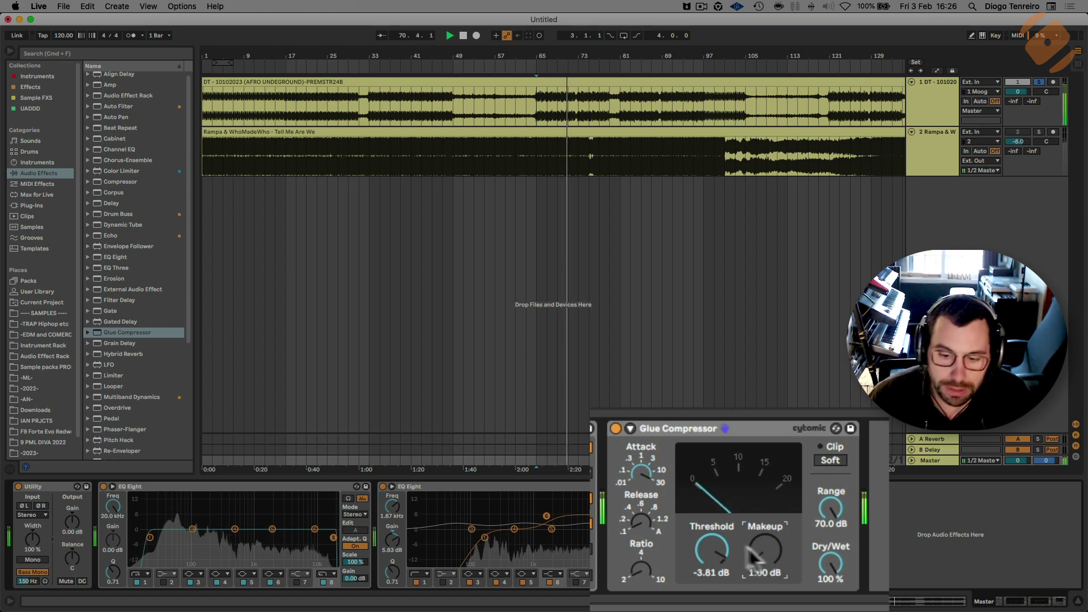
{"action": "left_click", "coordinate": [663, 429]}
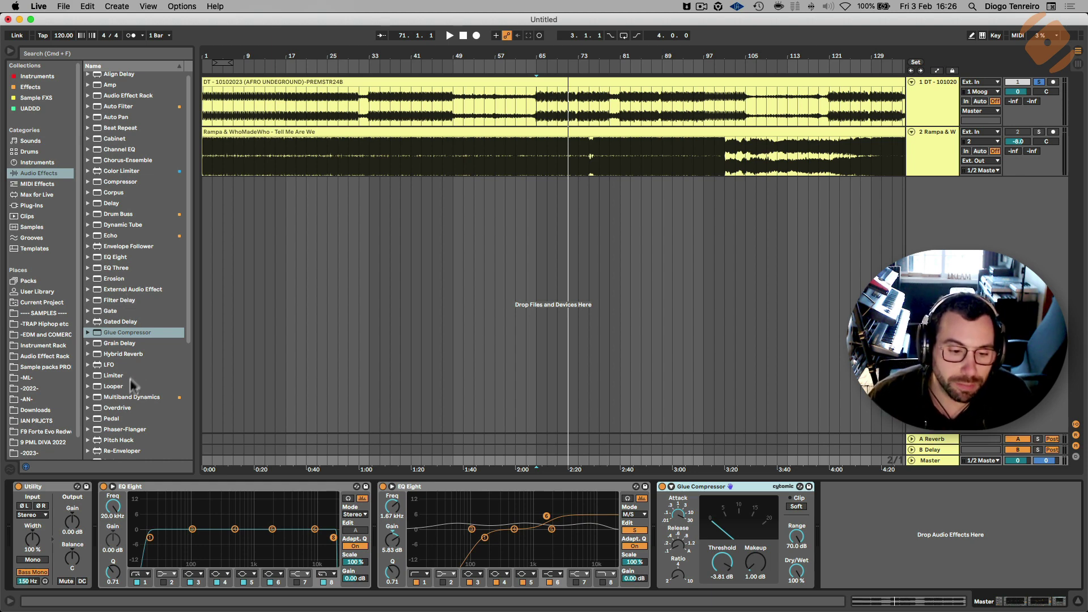
Add Multiband Dynamics after the Glue Compressor with its low split at 159 Hz, and group it into an Audio Effect Rack with its chain list shown.
{"action": "left_click", "coordinate": [117, 396]}
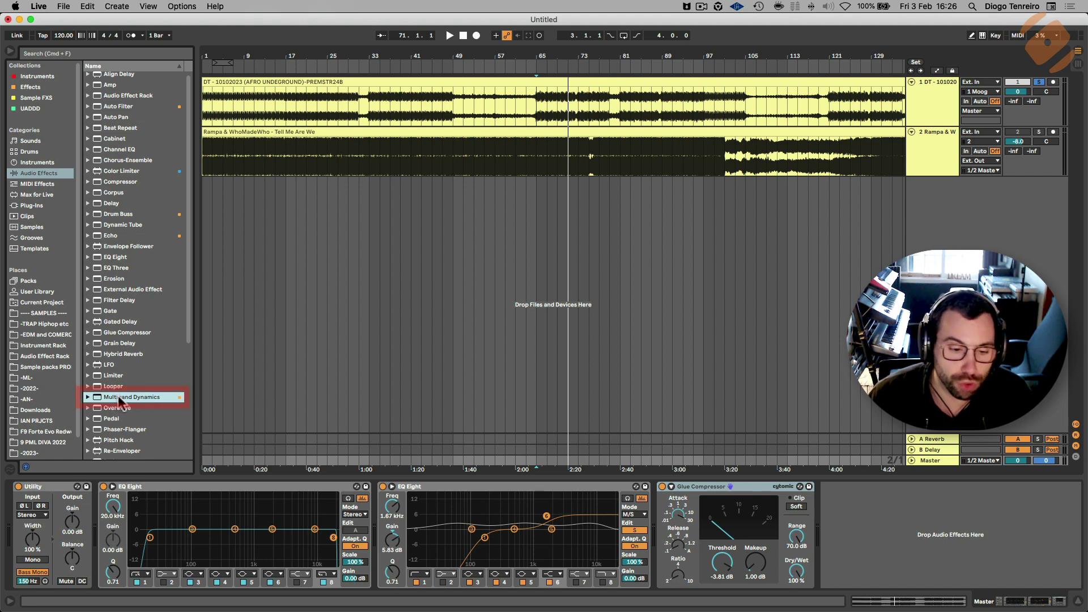
{"action": "mouse_move", "coordinate": [118, 396]}
{"action": "left_mouse_down"}
{"action": "mouse_move", "coordinate": [904, 563]}
{"action": "mouse_move", "coordinate": [883, 524]}
{"action": "left_mouse_up"}
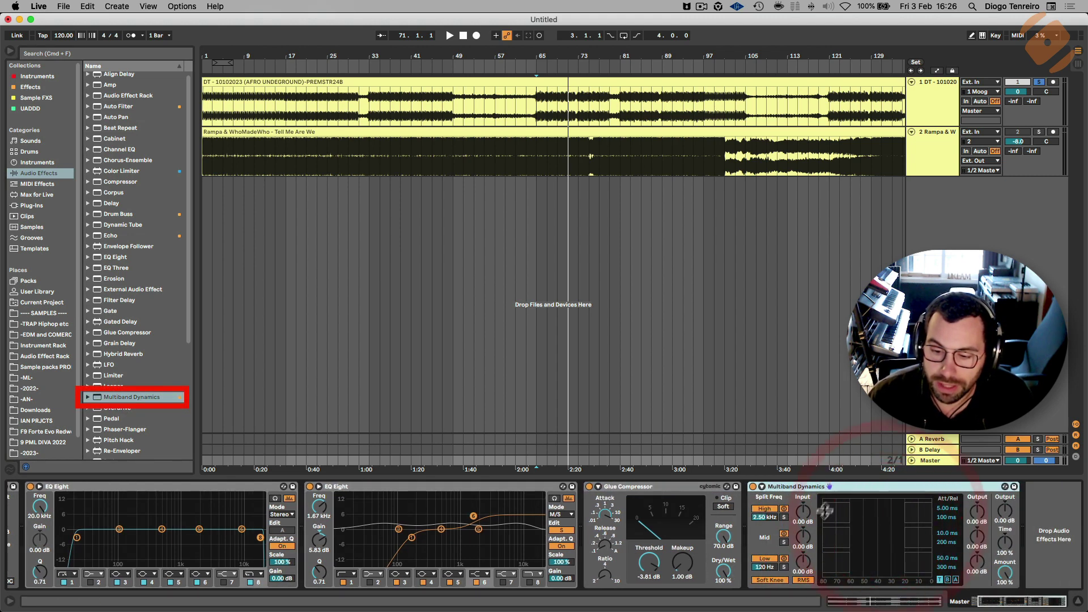
{"action": "right_click", "coordinate": [855, 488]}
{"action": "left_click", "coordinate": [870, 554]}
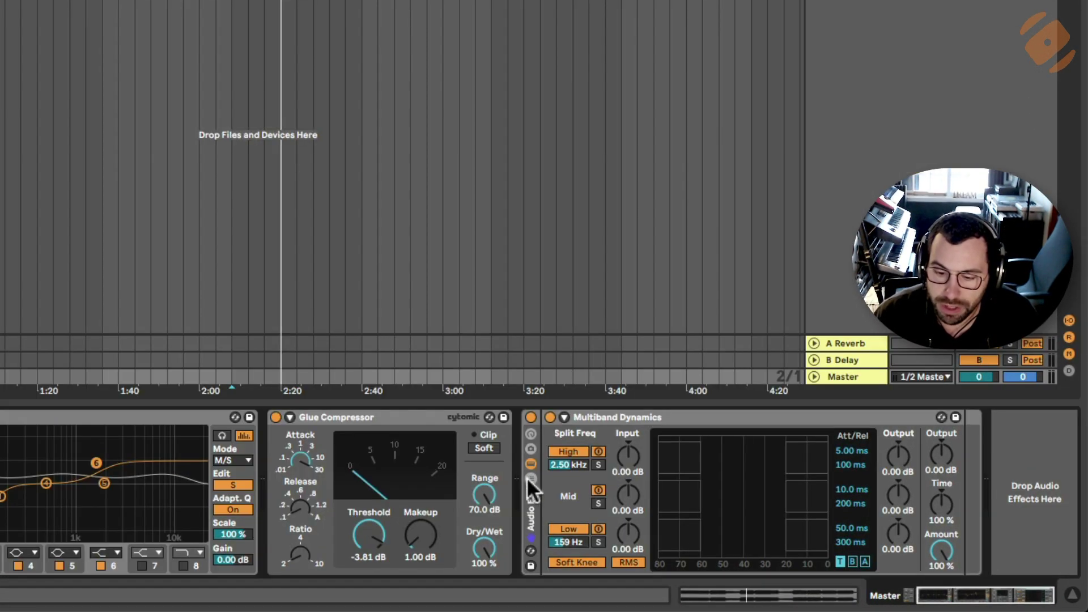
{"action": "left_click", "coordinate": [530, 479]}
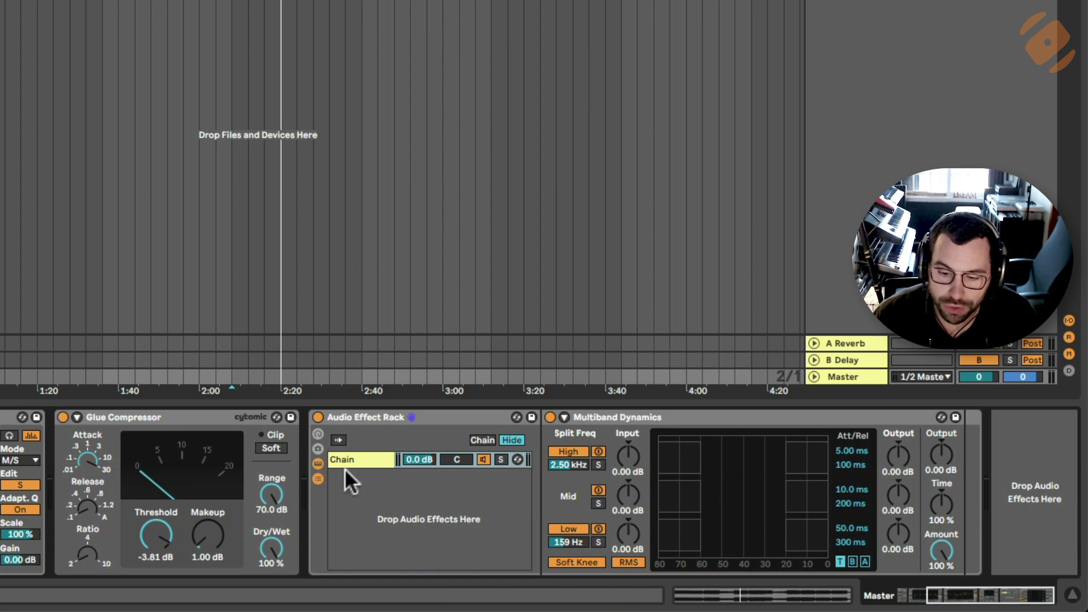
Try soloing the mid, high and low bands of Multiband Dynamics in turn and clear the solo.
{"action": "left_click", "coordinate": [600, 503]}
{"action": "left_click", "coordinate": [600, 464]}
{"action": "left_click", "coordinate": [599, 542]}
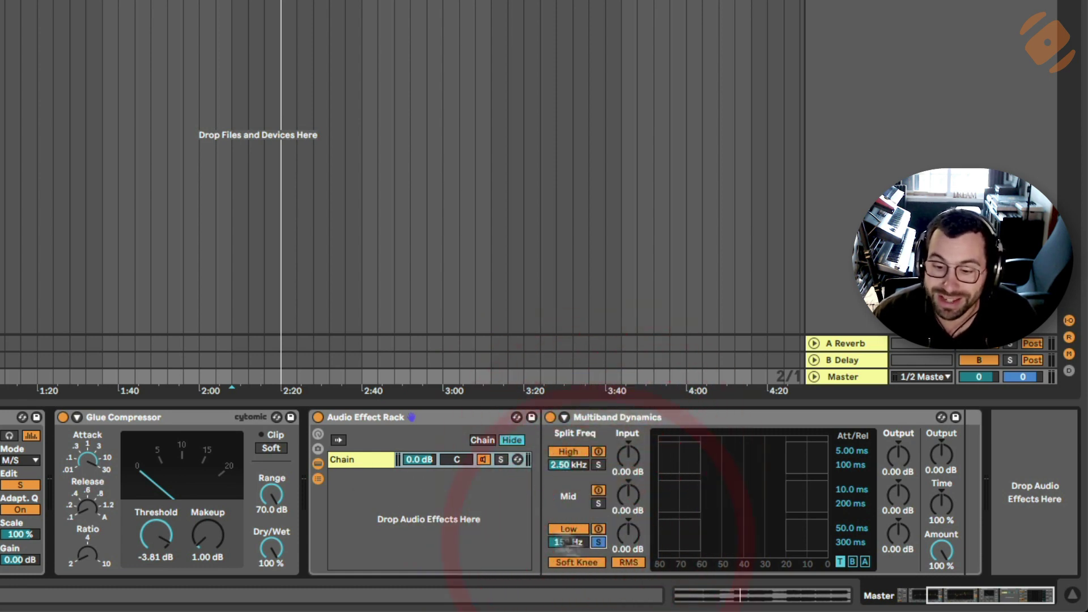
{"action": "left_click", "coordinate": [600, 542]}
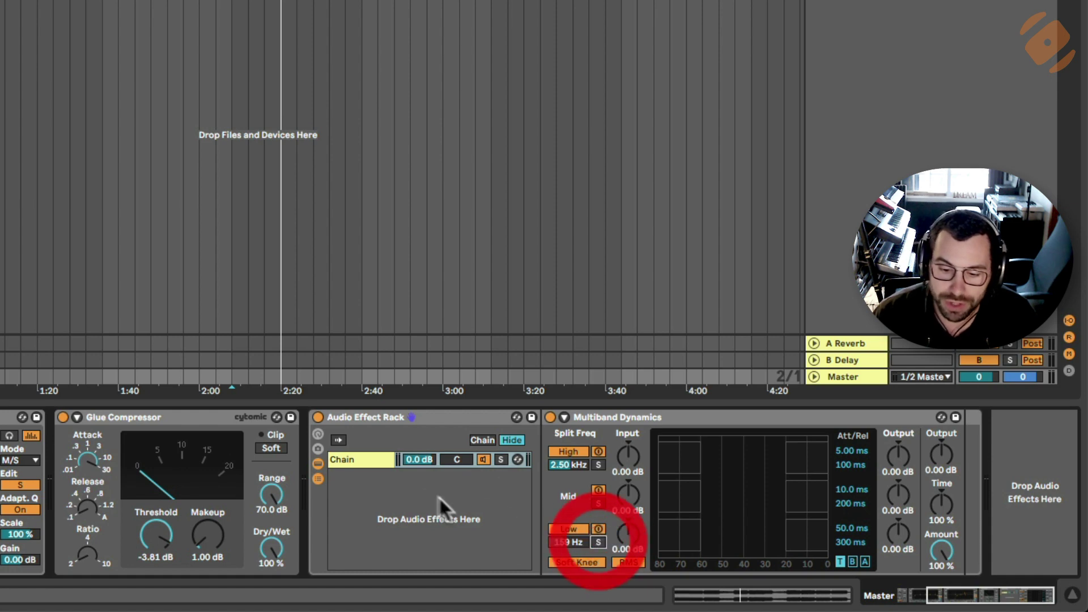
Rename the rack's chain as H, duplicate it and name the copy M.
{"action": "left_click", "coordinate": [364, 460]}
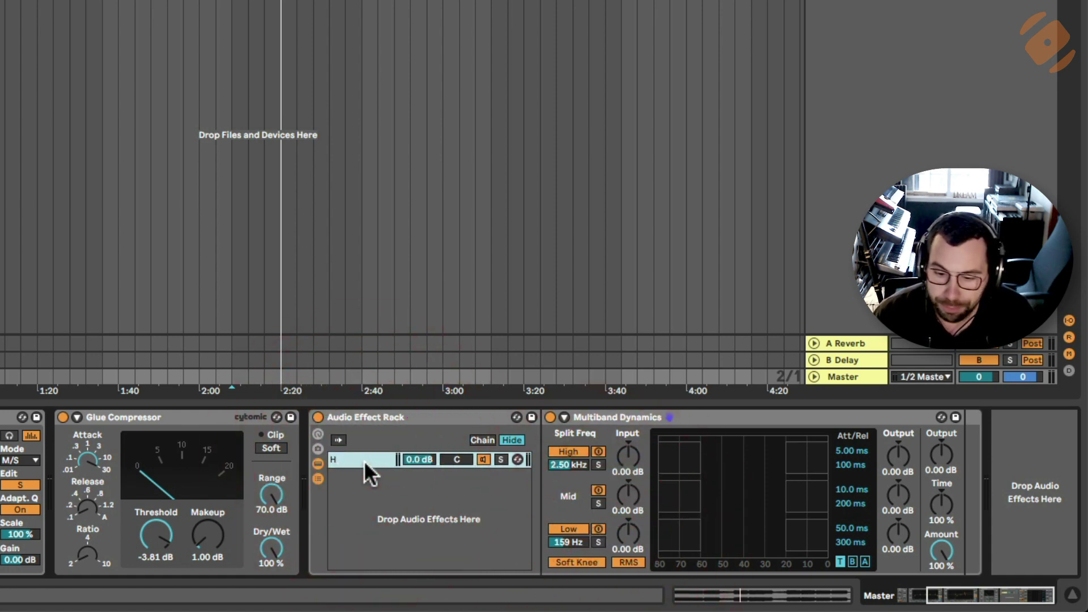
{"action": "right_click", "coordinate": [364, 460]}
{"action": "left_click", "coordinate": [407, 311]}
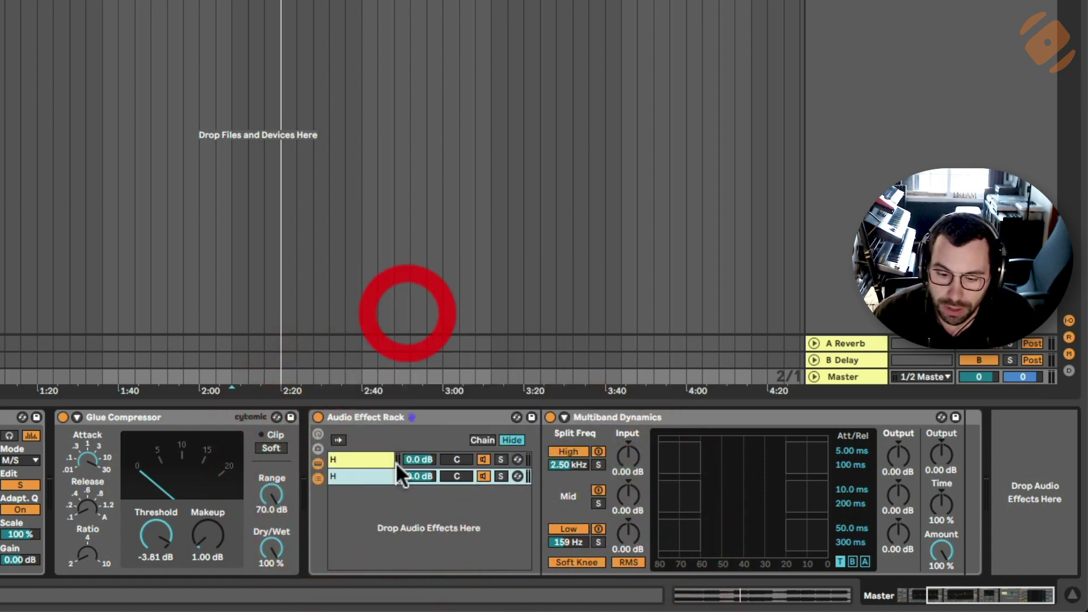
{"action": "left_click", "coordinate": [372, 476]}
{"action": "key", "text": "super+r"}
{"action": "type", "text": "M"}
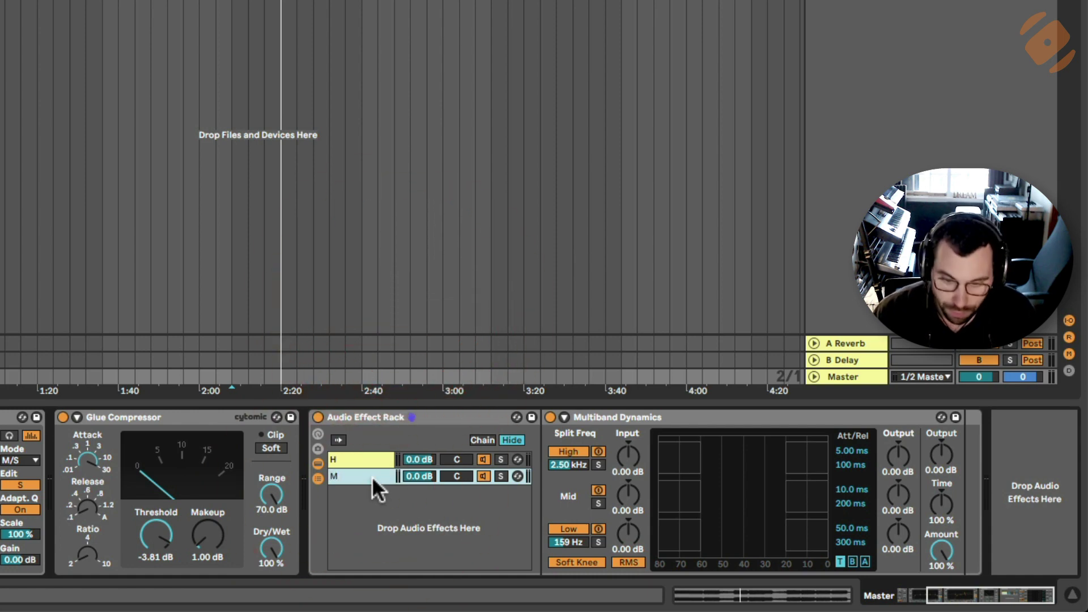
Duplicate the M chain and name the copy L.
{"action": "right_click", "coordinate": [372, 476]}
{"action": "left_click", "coordinate": [429, 322]}
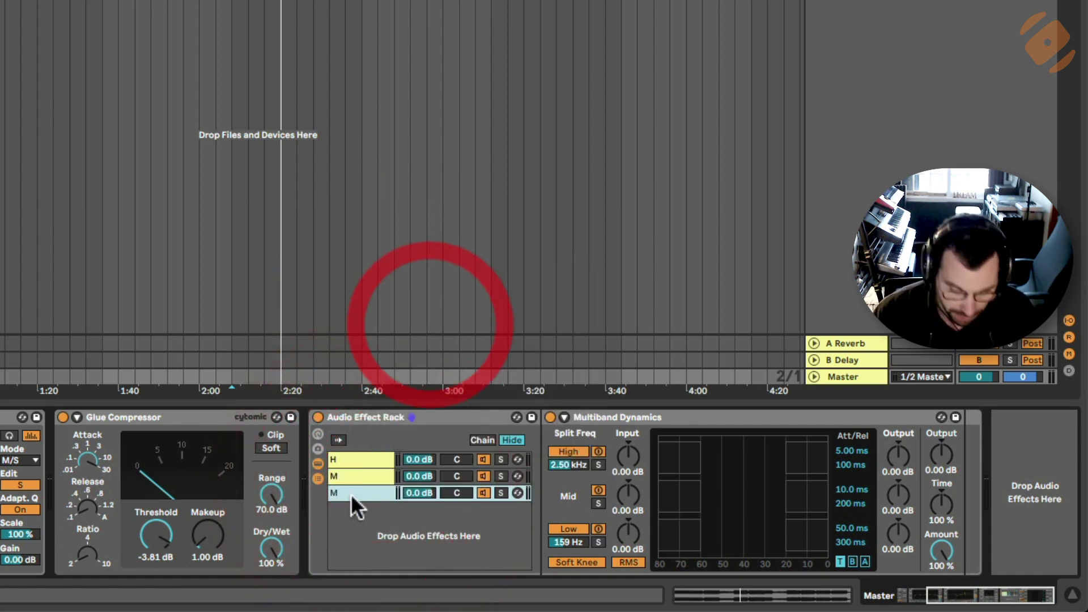
{"action": "left_click", "coordinate": [358, 489]}
{"action": "key", "text": "super+r"}
{"action": "type", "text": "L"}
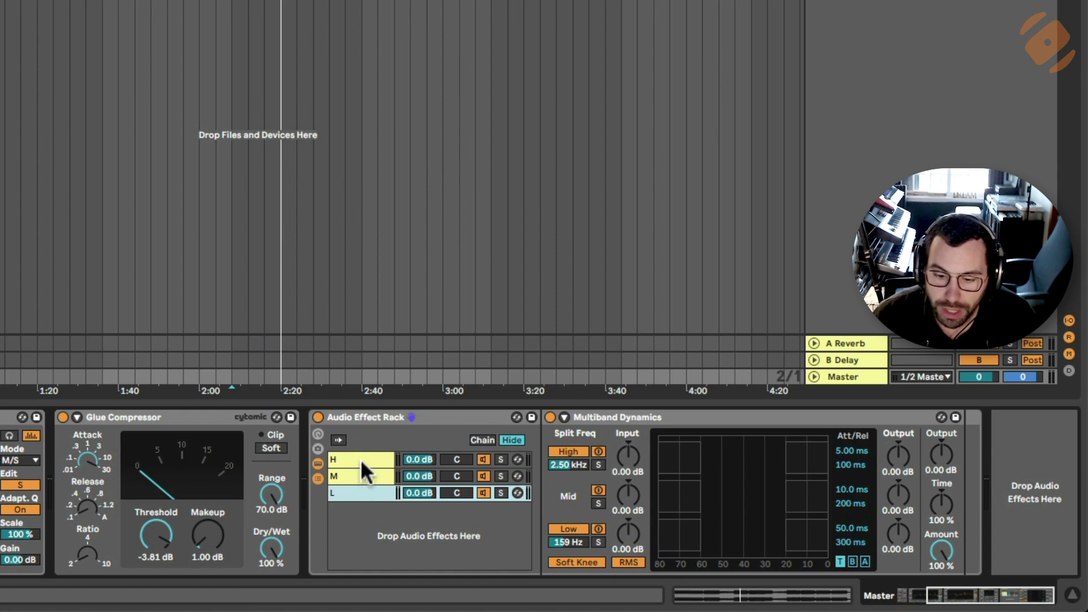
Solo the high band in the H chain's Multiband Dynamics, the mid band in the M chain's and the low band in the L chain's.
{"action": "left_click", "coordinate": [360, 460]}
{"action": "left_click", "coordinate": [600, 466]}
{"action": "left_click", "coordinate": [354, 478]}
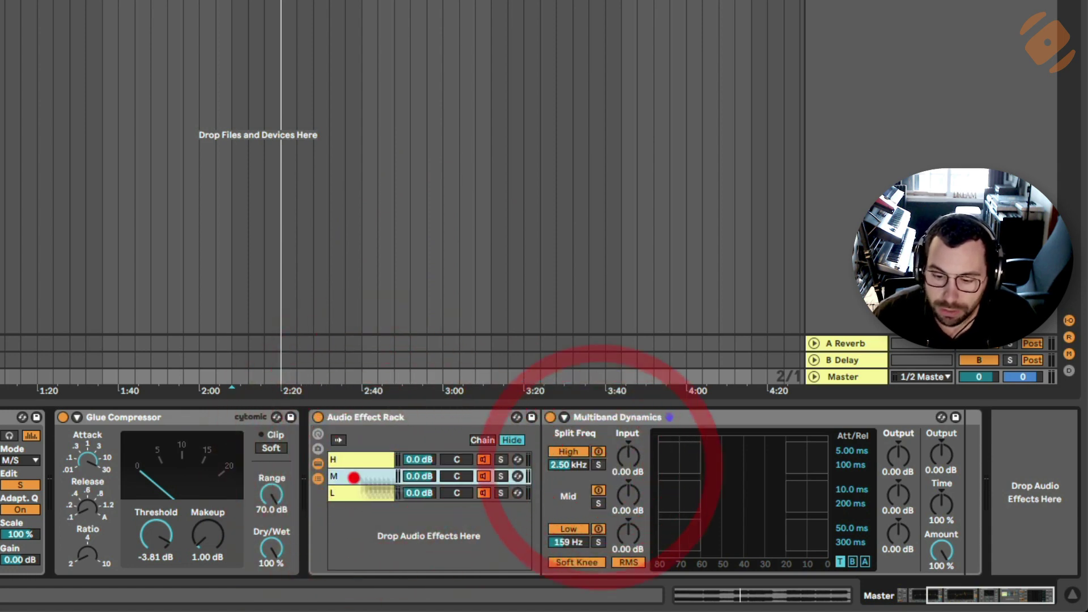
{"action": "left_click", "coordinate": [598, 504]}
{"action": "left_click", "coordinate": [346, 493]}
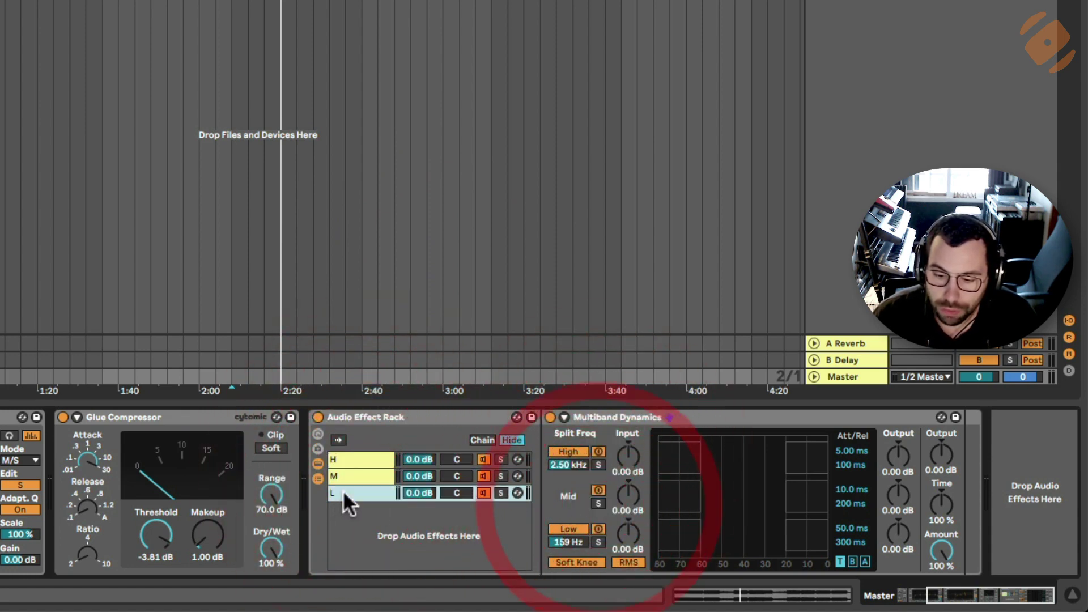
{"action": "left_click", "coordinate": [599, 541]}
Set the high split frequency in the H chain to 5 kHz, copy it to the sibling chains and check each chain.
{"action": "left_click", "coordinate": [359, 462]}
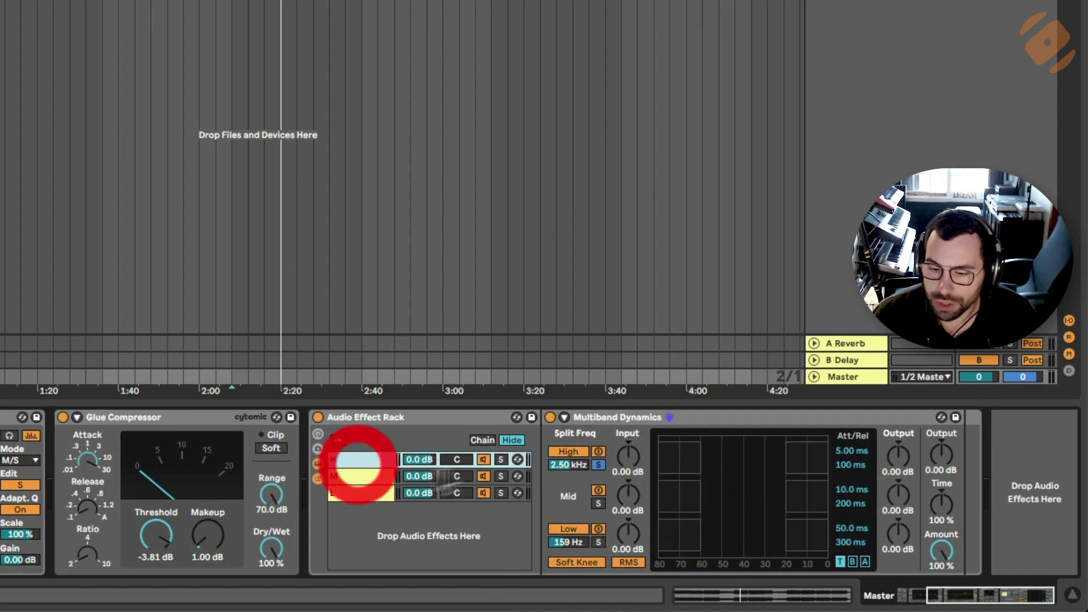
{"action": "left_click", "coordinate": [565, 467]}
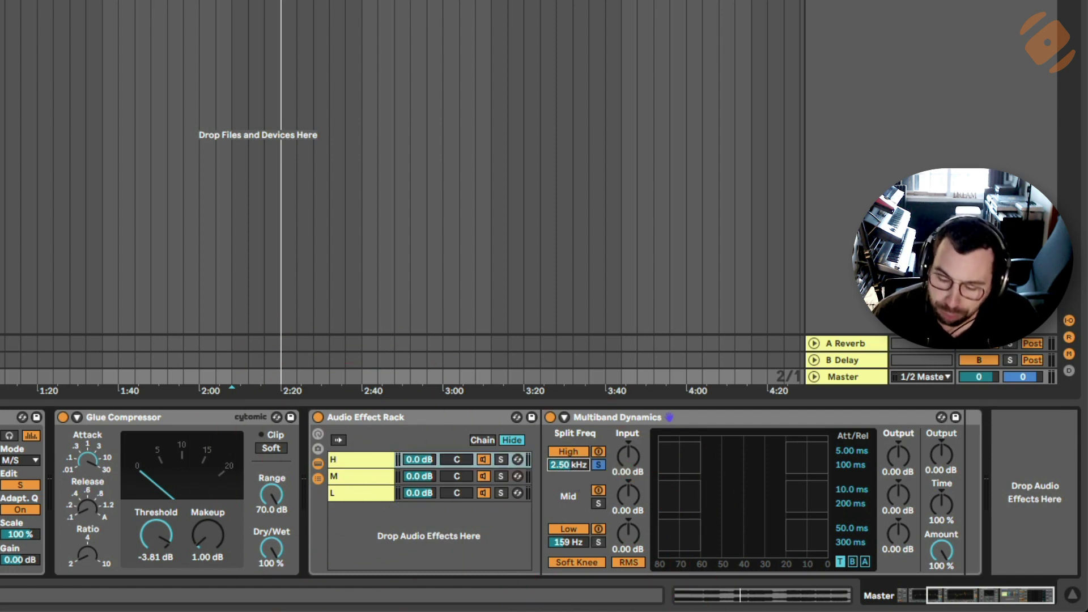
{"action": "right_click", "coordinate": [566, 462]}
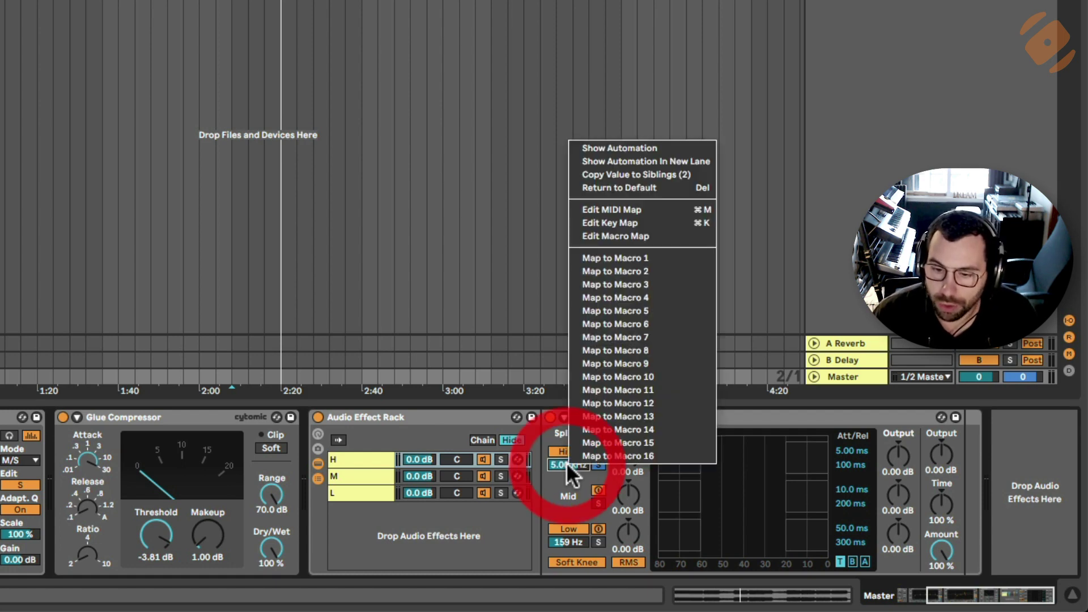
{"action": "left_click", "coordinate": [641, 170]}
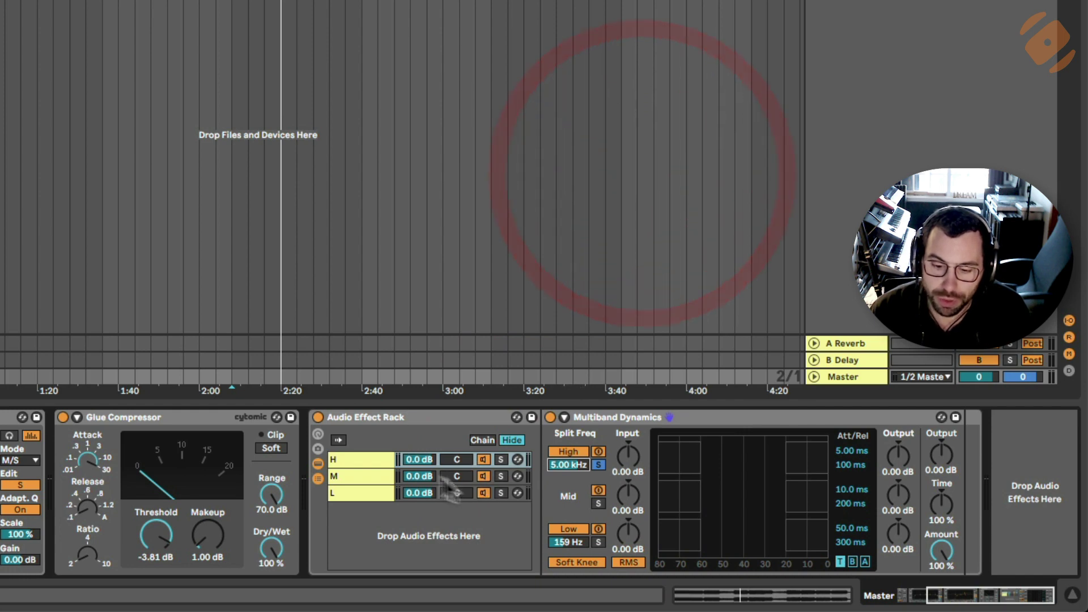
{"action": "left_click", "coordinate": [379, 478]}
{"action": "left_click", "coordinate": [373, 495]}
{"action": "left_click", "coordinate": [370, 471]}
{"action": "left_click", "coordinate": [365, 459]}
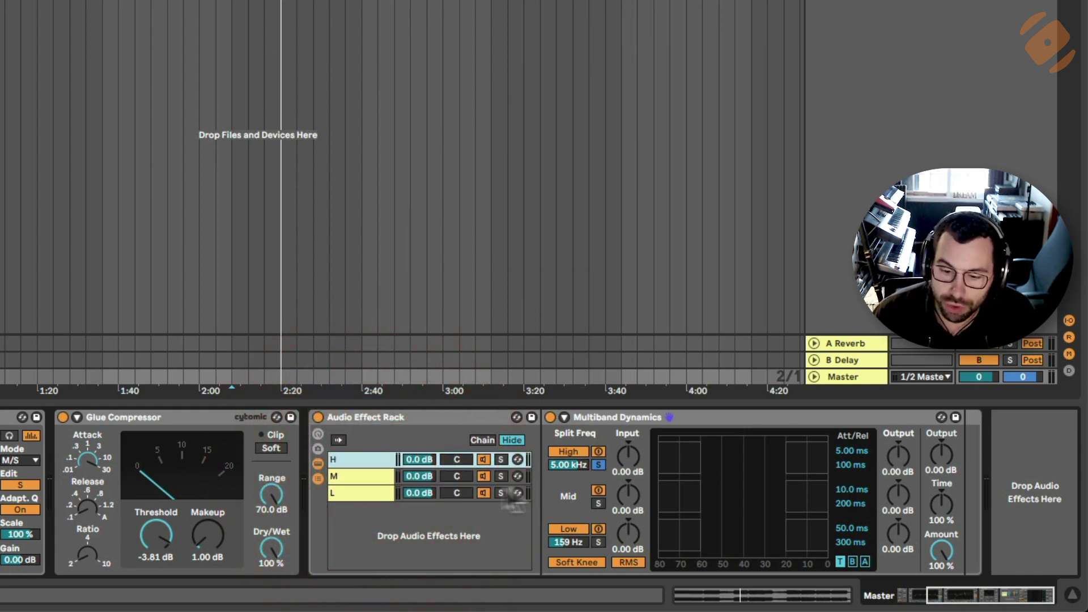
Play the track and solo the H, M and L chains in turn to hear each band.
{"action": "left_click", "coordinate": [502, 458]}
{"action": "key", "text": "space"}
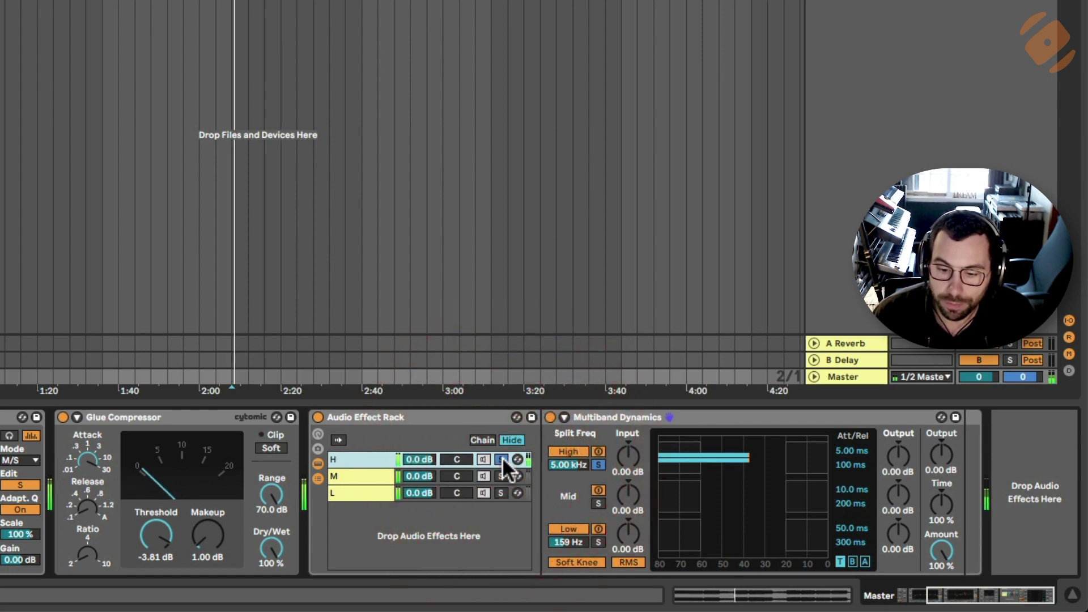
{"action": "left_click", "coordinate": [502, 475]}
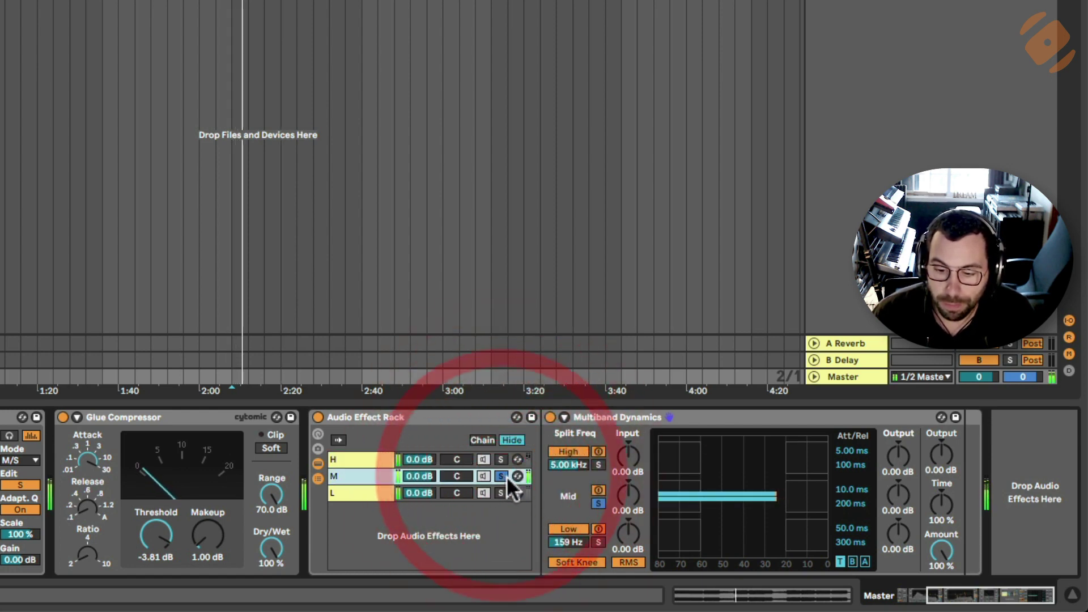
{"action": "left_click", "coordinate": [501, 492]}
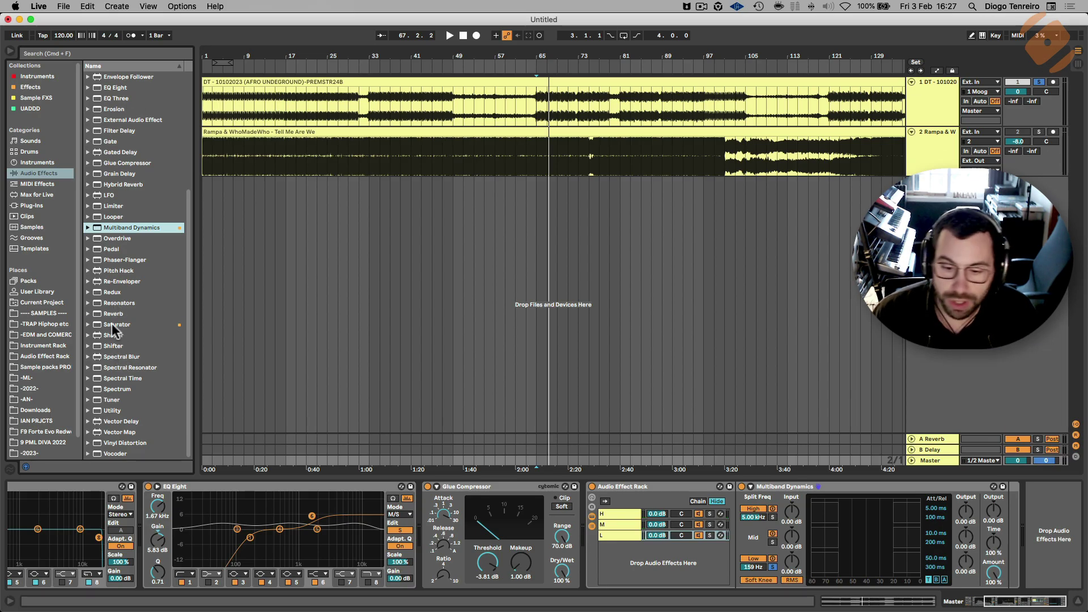
Add a Saturator after Multiband Dynamics in the M chain and set its Drive to 4 dB.
{"action": "left_click_drag", "start_coordinate": [113, 326], "coordinate": [644, 490]}
{"action": "left_click_drag", "start_coordinate": [624, 530], "coordinate": [623, 530]}
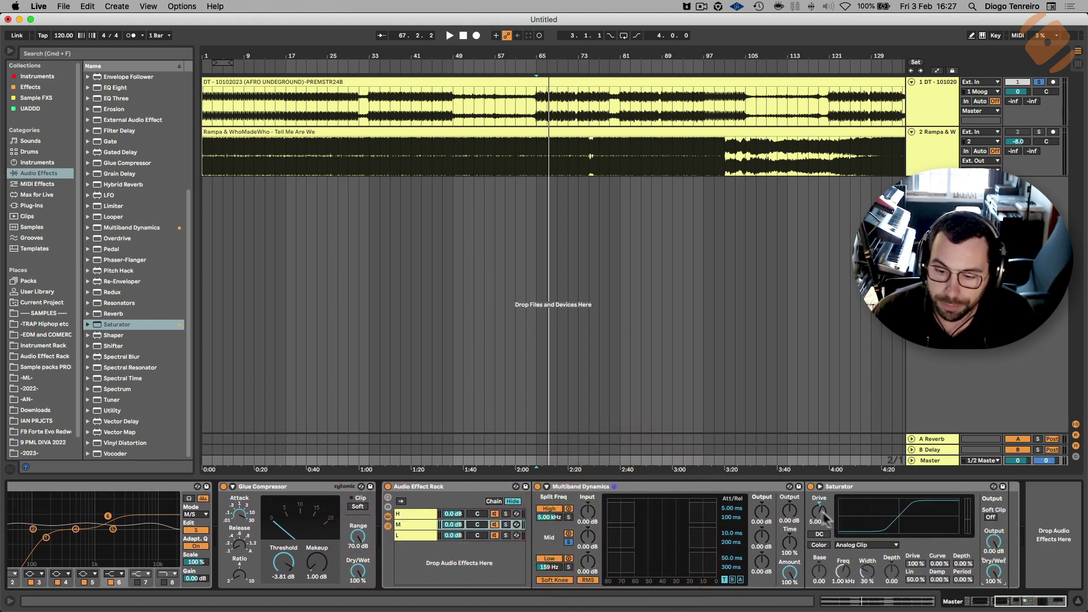
{"action": "key", "text": "space"}
{"action": "mouse_move", "coordinate": [823, 515]}
{"action": "left_mouse_down"}
{"action": "mouse_move", "coordinate": [823, 498]}
{"action": "mouse_move", "coordinate": [819, 521]}
{"action": "left_mouse_up"}
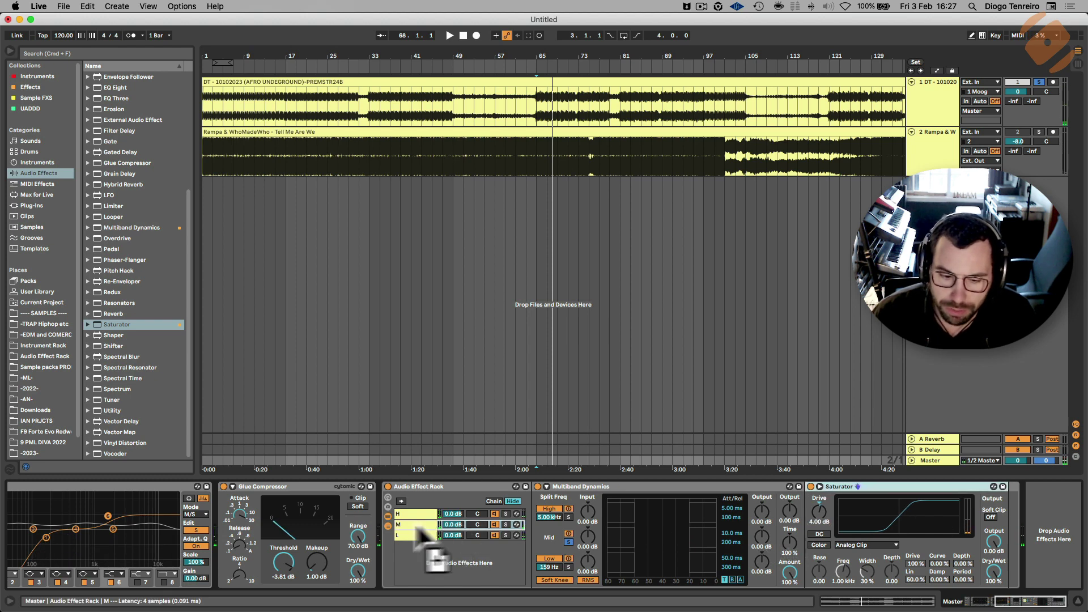
Copy the M chain's Saturator to the H chain and set the copy's Drive to about 3.4 dB during playback.
{"action": "left_click", "coordinate": [413, 522]}
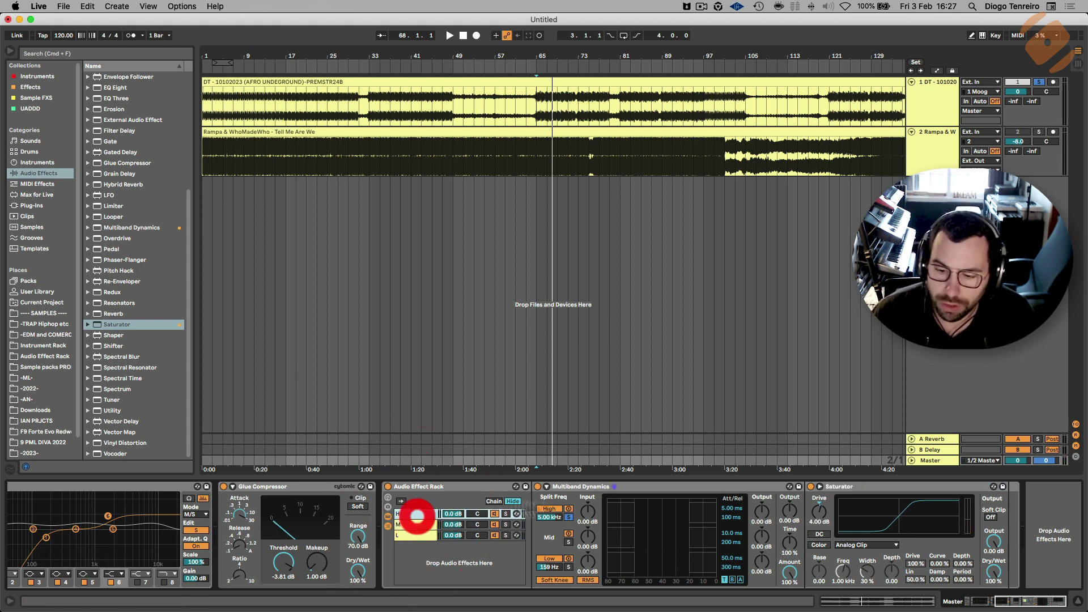
{"action": "key", "text": "space"}
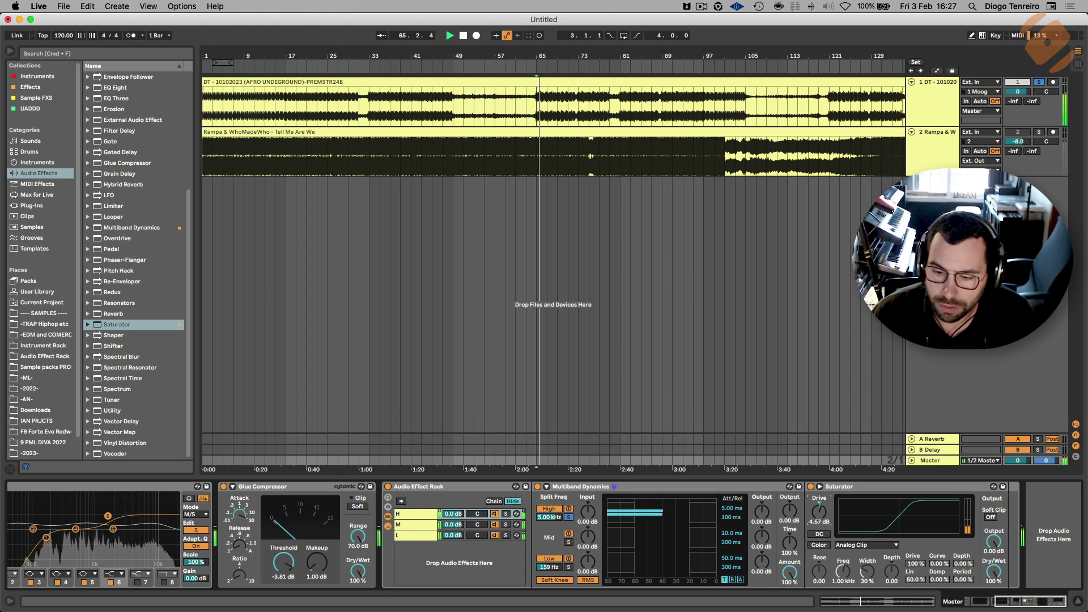
{"action": "left_click_drag", "start_coordinate": [819, 512], "coordinate": [819, 517]}
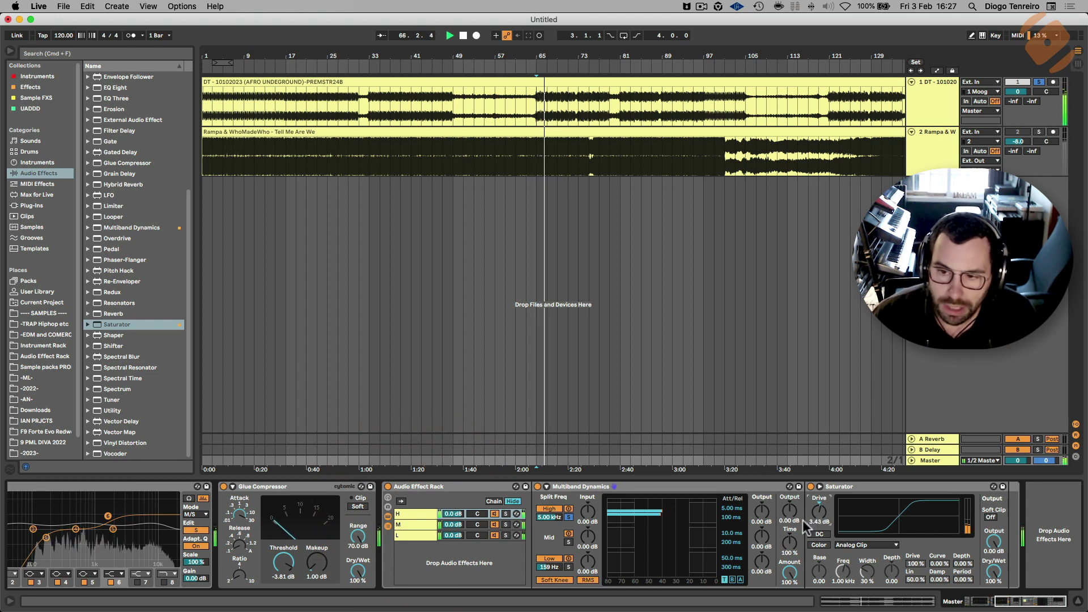
{"action": "key", "text": "space"}
Compare the reference track with the premaster during playback by soloing each in turn, and clear the solo.
{"action": "left_click", "coordinate": [945, 157]}
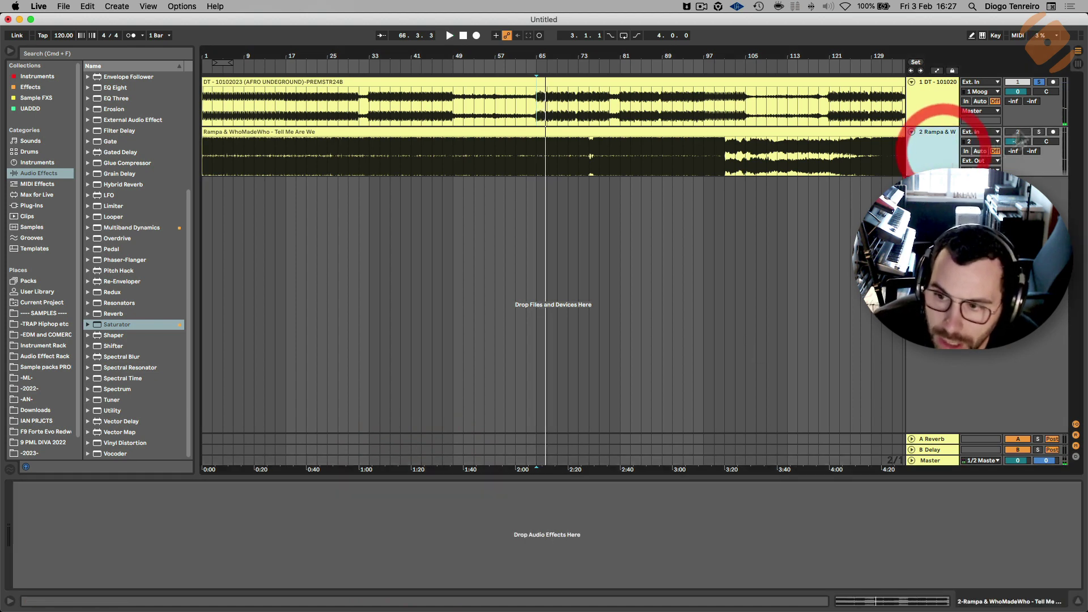
{"action": "left_click", "coordinate": [1038, 132]}
{"action": "key", "text": "space"}
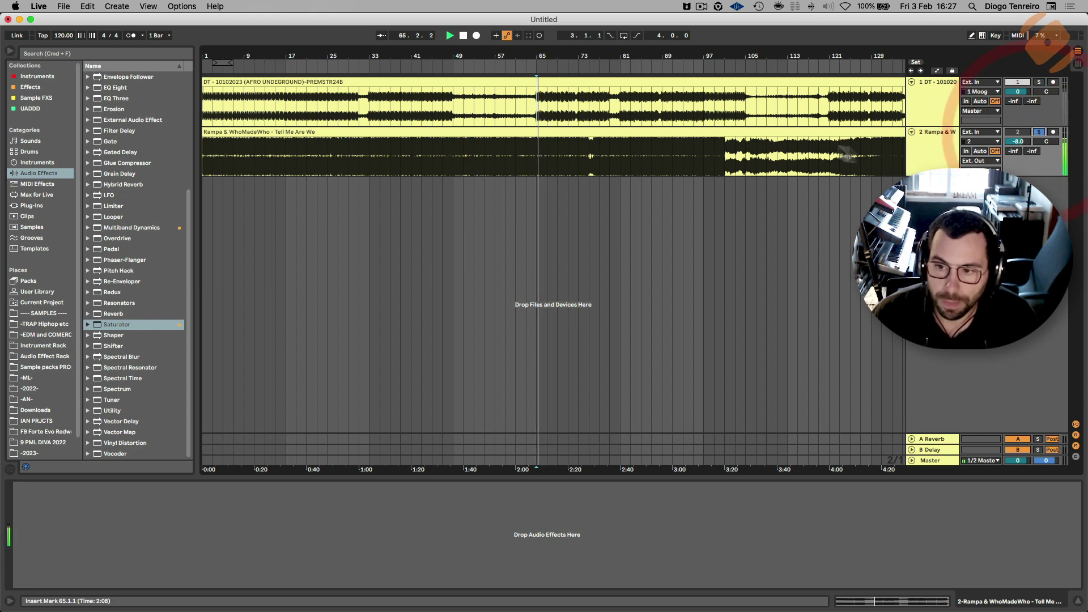
{"action": "left_click", "coordinate": [1039, 82]}
{"action": "left_click", "coordinate": [1039, 83]}
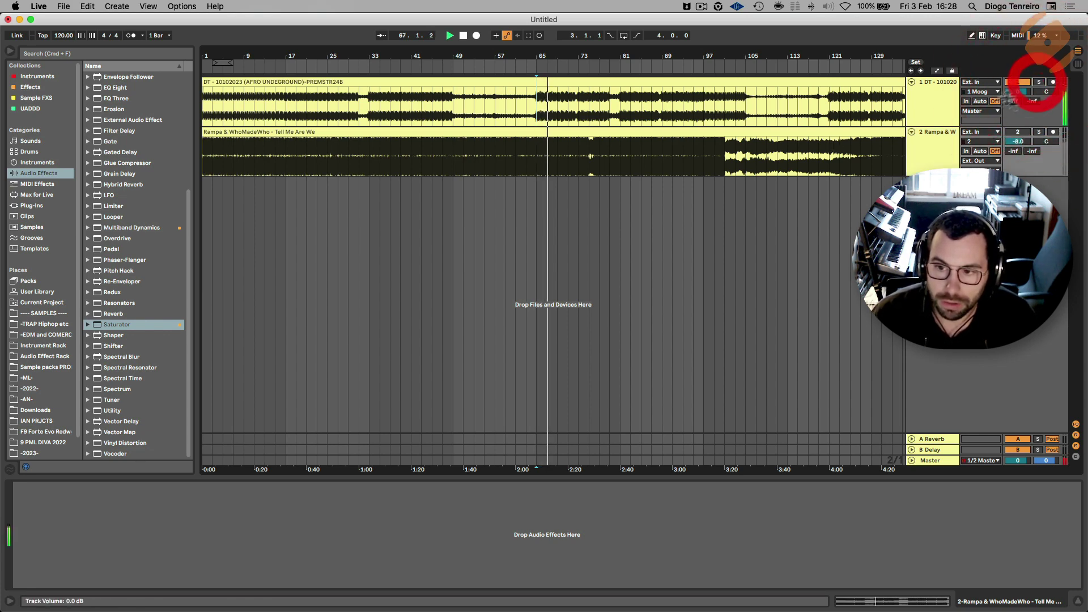
{"action": "left_click", "coordinate": [934, 109]}
{"action": "left_click", "coordinate": [933, 138]}
{"action": "double_click", "coordinate": [950, 96]}
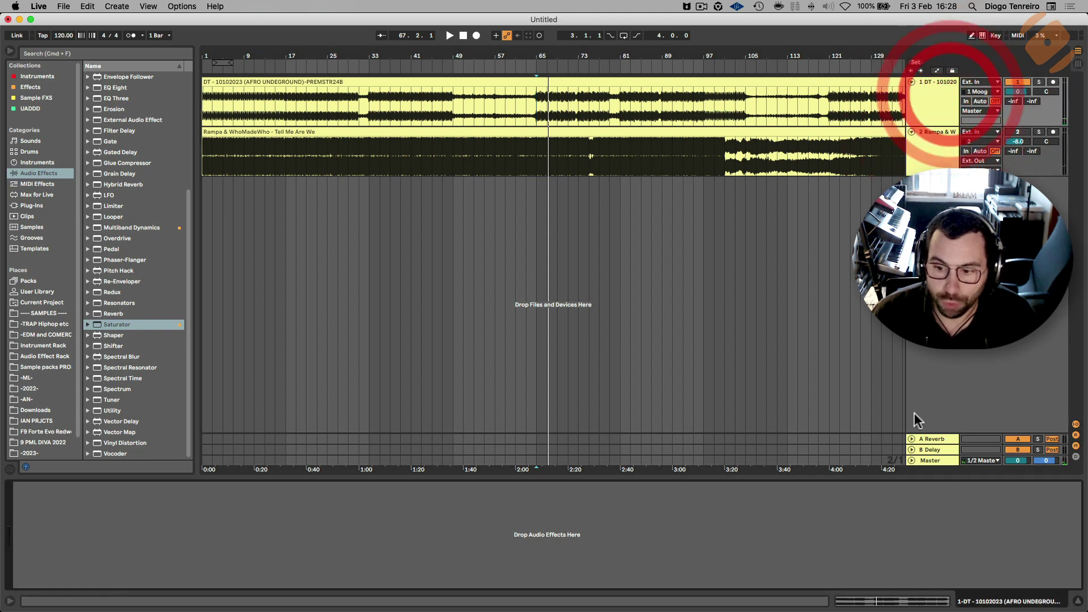
Lower band 6 on the Side curve of the Master's mid/side EQ Eight to 3.60 dB at 1.70 kHz during playback.
{"action": "left_click", "coordinate": [935, 461]}
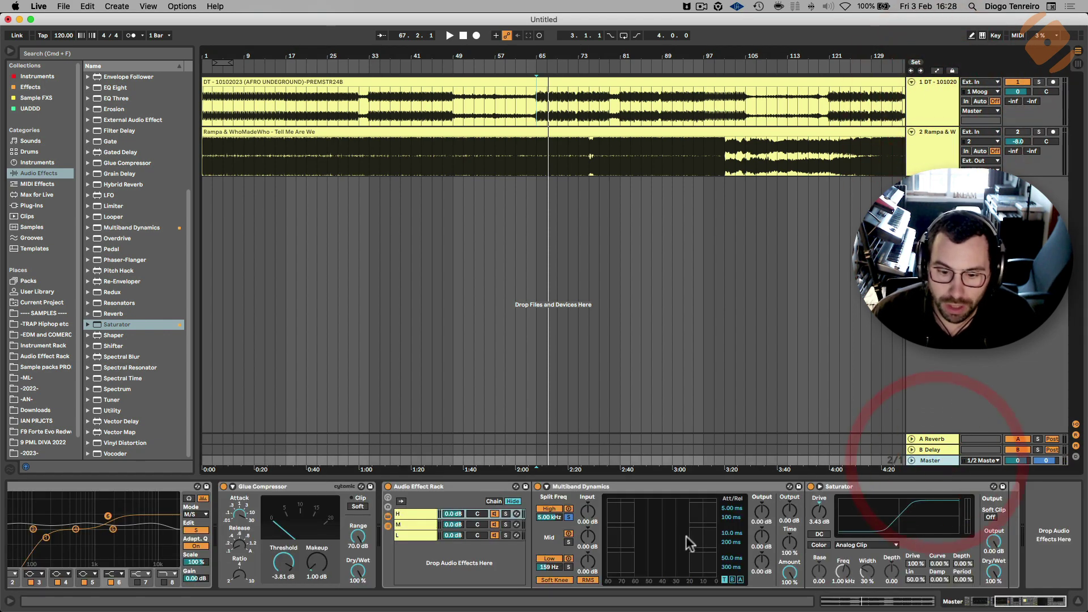
{"action": "scroll", "coordinate": [647, 524], "scroll_direction": "left", "scroll_amount": 5}
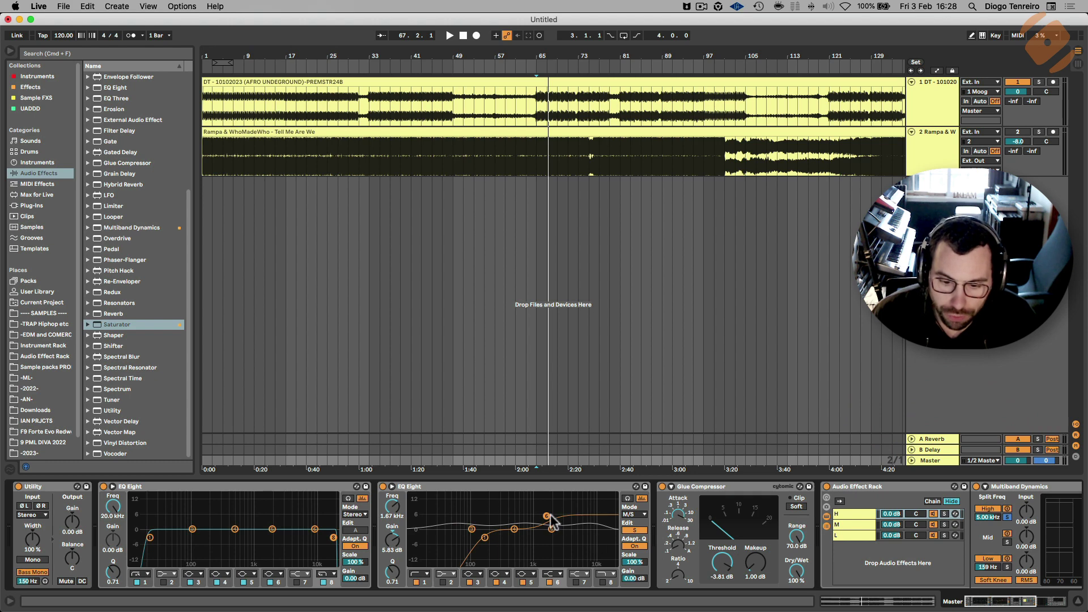
{"action": "key", "text": "space"}
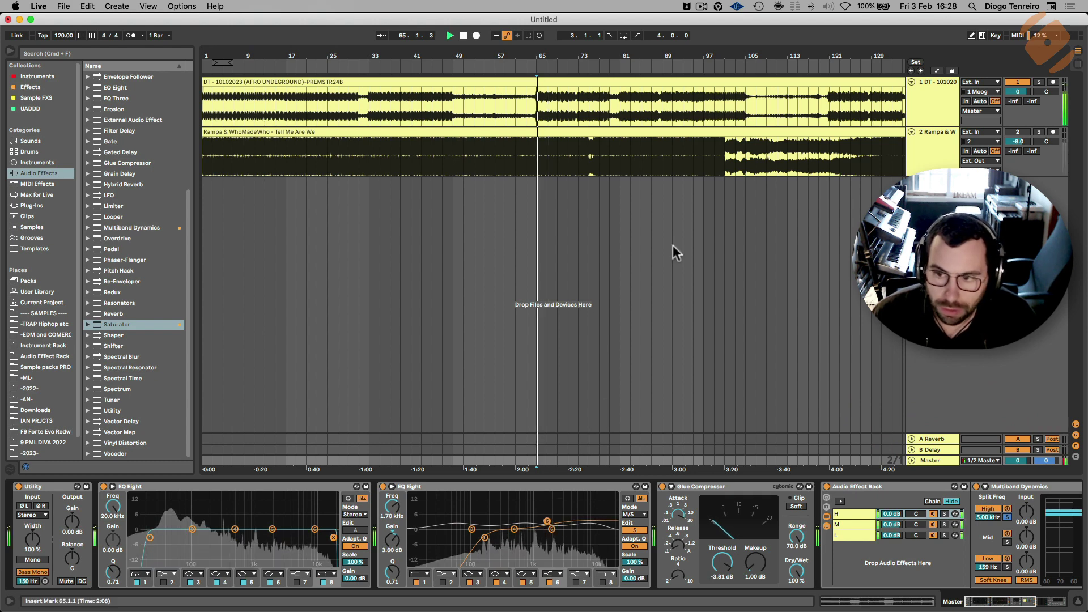
Solo the reference track and the premaster in turn to check the EQ change, and stop playback.
{"action": "left_click", "coordinate": [1040, 132]}
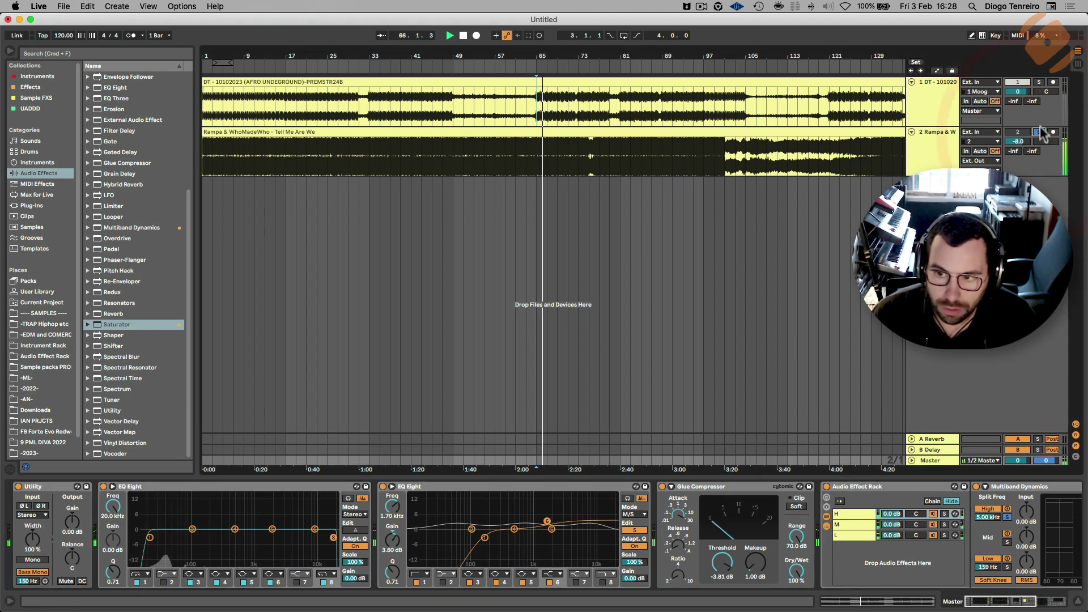
{"action": "left_click", "coordinate": [1040, 83]}
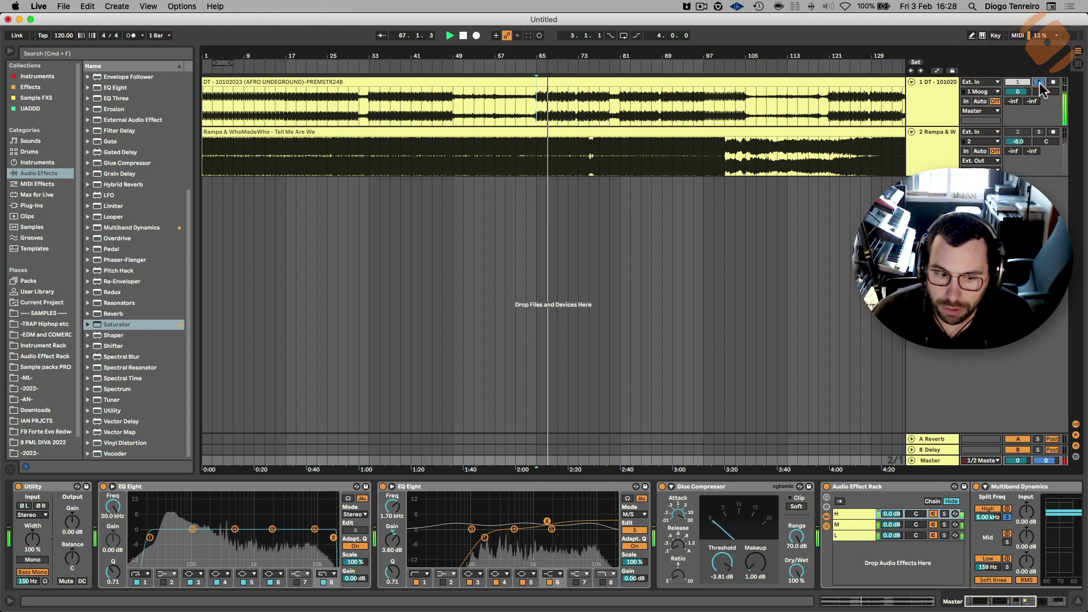
{"action": "key", "text": "space"}
{"action": "scroll", "coordinate": [878, 517], "scroll_direction": "right", "scroll_amount": 8}
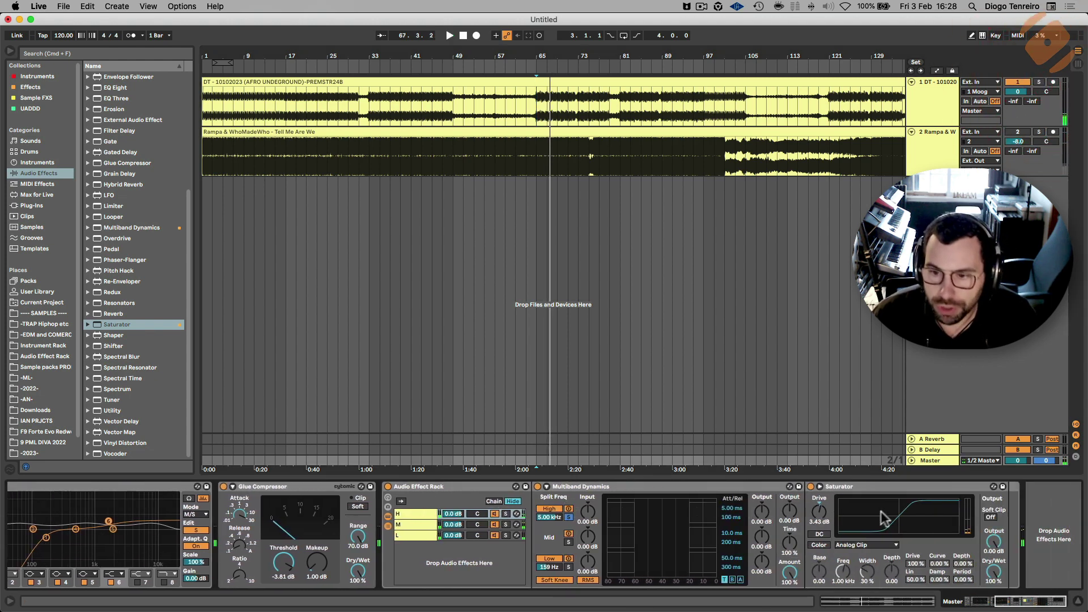
{"action": "scroll", "coordinate": [793, 340], "scroll_direction": "right", "scroll_amount": 1}
Find Voxengo SPAN among the plug-ins, add it to the reference track, and shrink and reposition its window.
{"action": "left_click", "coordinate": [941, 139]}
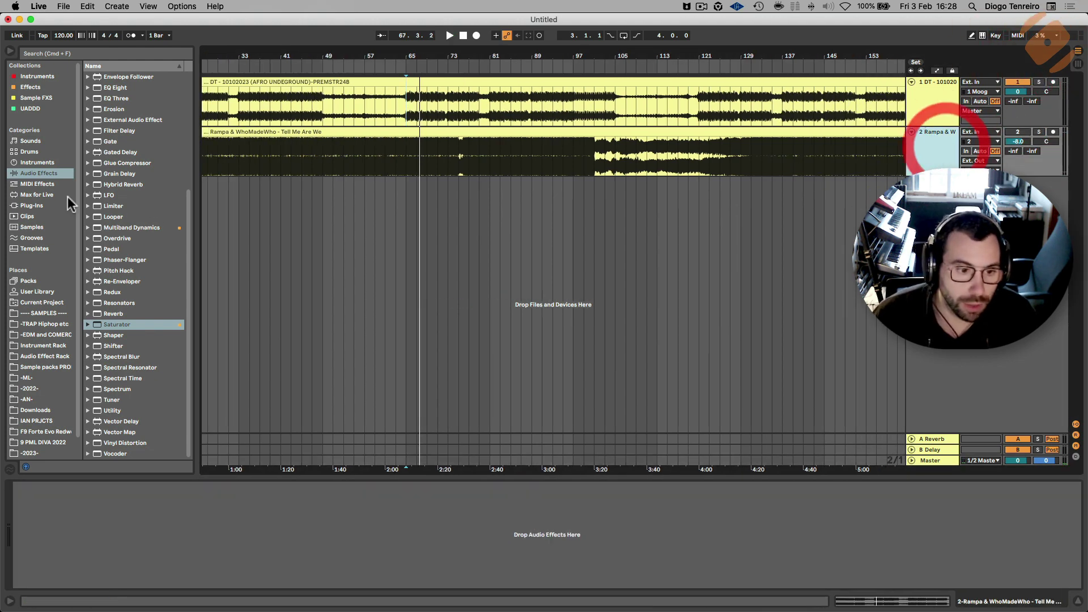
{"action": "left_click", "coordinate": [32, 206]}
{"action": "left_click", "coordinate": [43, 54]}
{"action": "type", "text": "SPAN"}
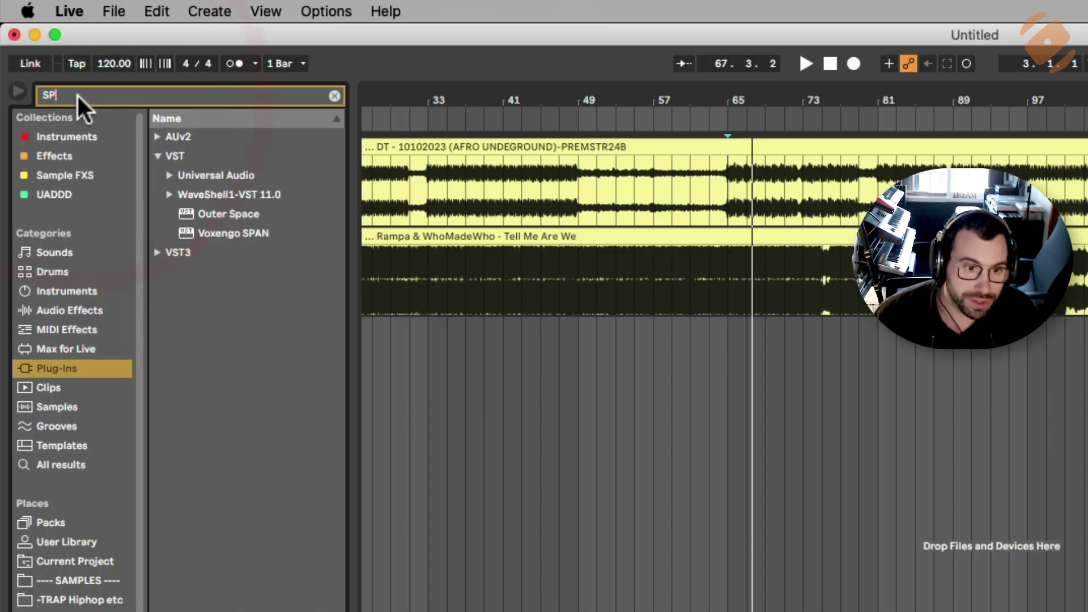
{"action": "left_click_drag", "start_coordinate": [260, 153], "coordinate": [947, 299]}
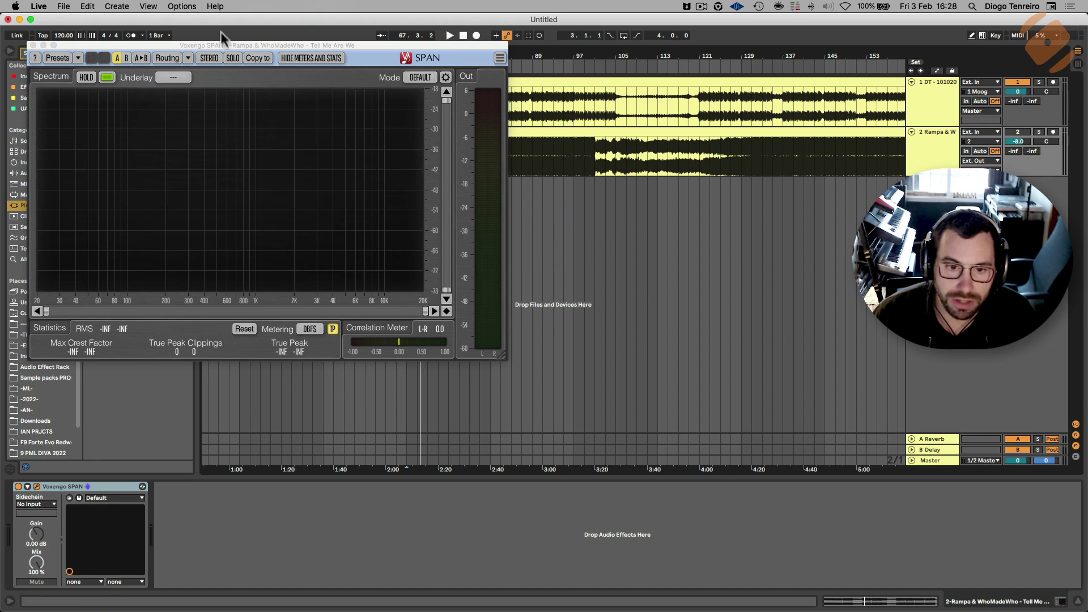
{"action": "left_click_drag", "start_coordinate": [225, 45], "coordinate": [668, 137]}
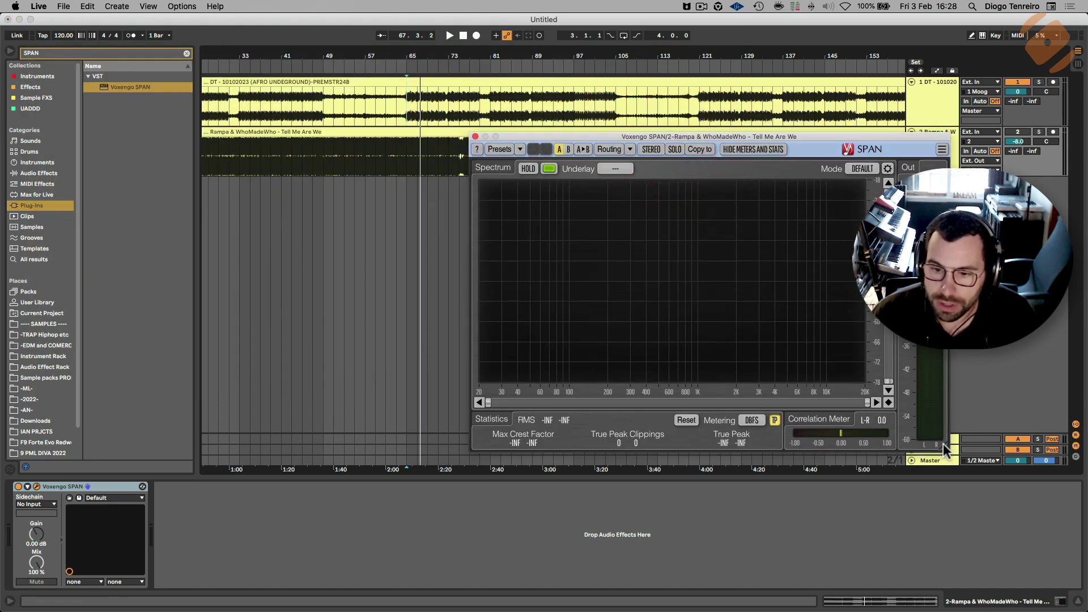
{"action": "left_click_drag", "start_coordinate": [943, 443], "coordinate": [874, 369]}
{"action": "left_click_drag", "start_coordinate": [739, 141], "coordinate": [911, 186]}
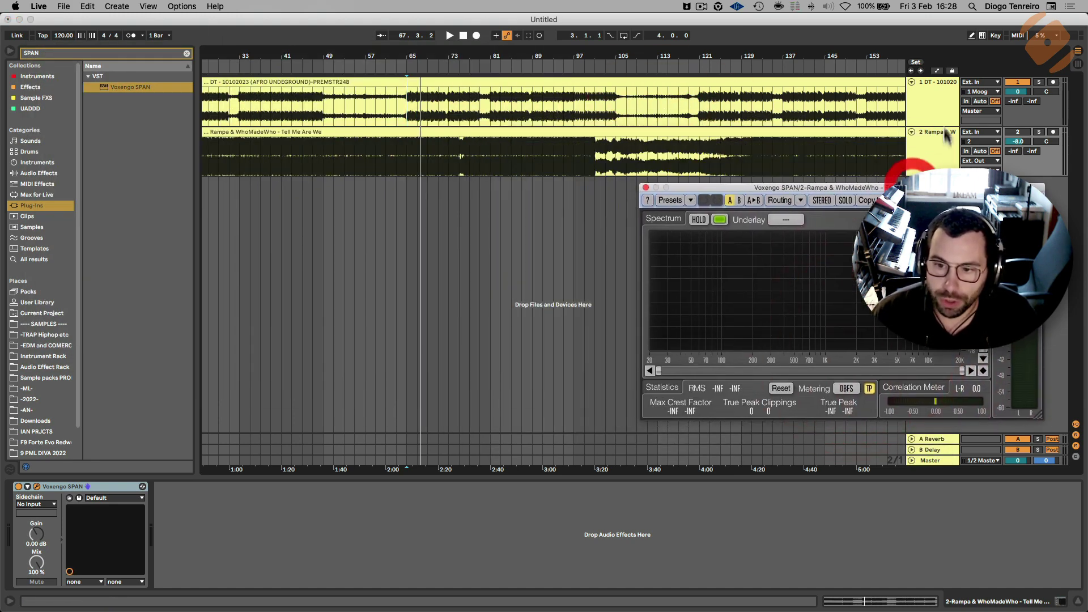
Add Voxengo SPAN at the end of the Master chain and place its window beside the reference's analyzer.
{"action": "left_click", "coordinate": [935, 104]}
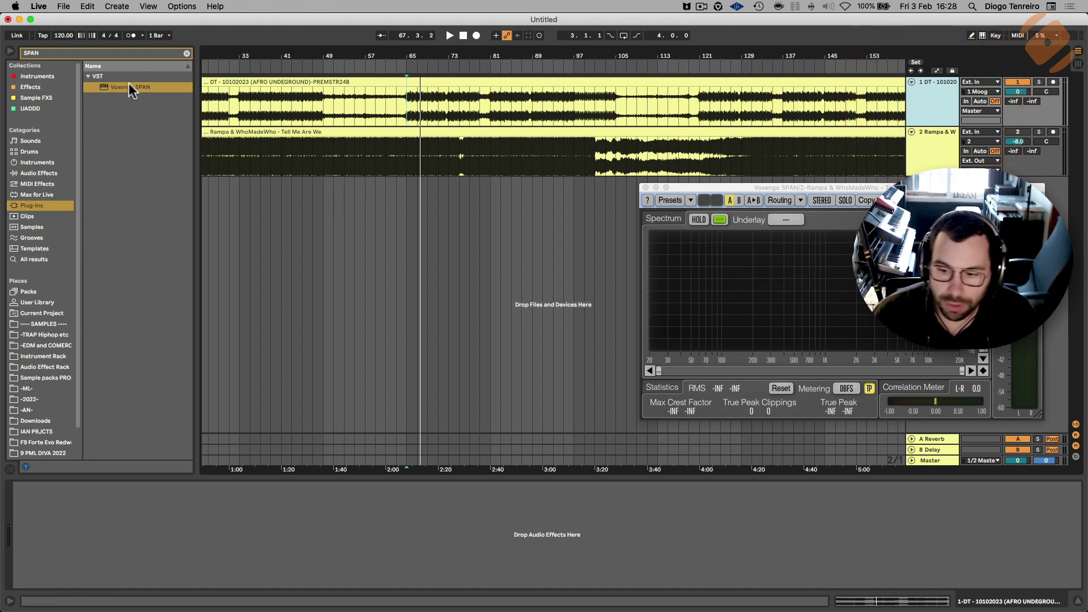
{"action": "left_click_drag", "start_coordinate": [132, 91], "coordinate": [933, 461]}
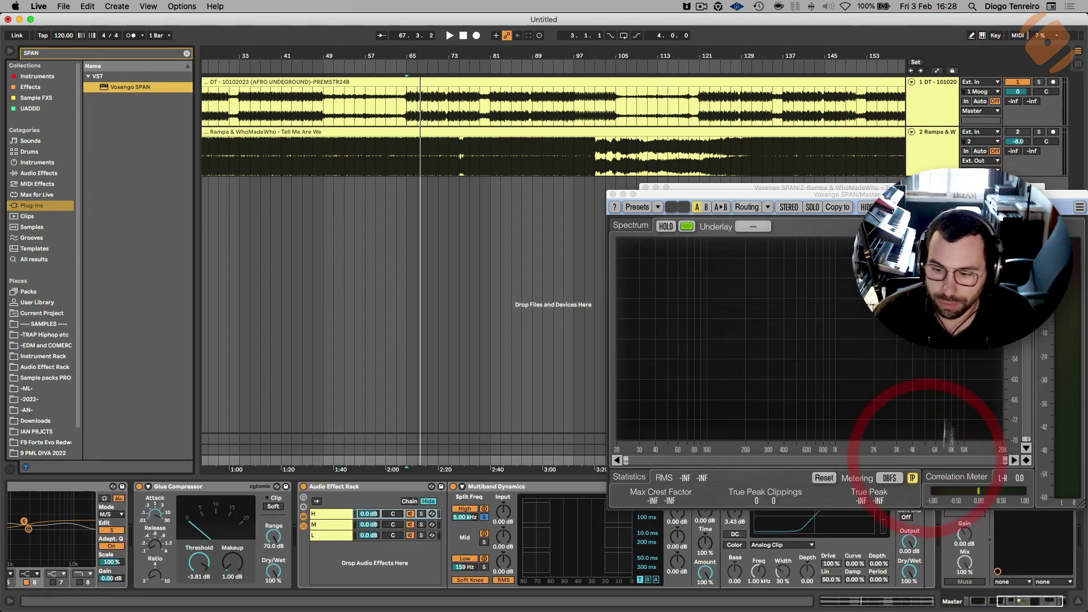
{"action": "left_click_drag", "start_coordinate": [851, 196], "coordinate": [352, 189]}
Stack the two SPAN windows at similar size and compare the Master and reference spectra during playback.
{"action": "key", "text": "space"}
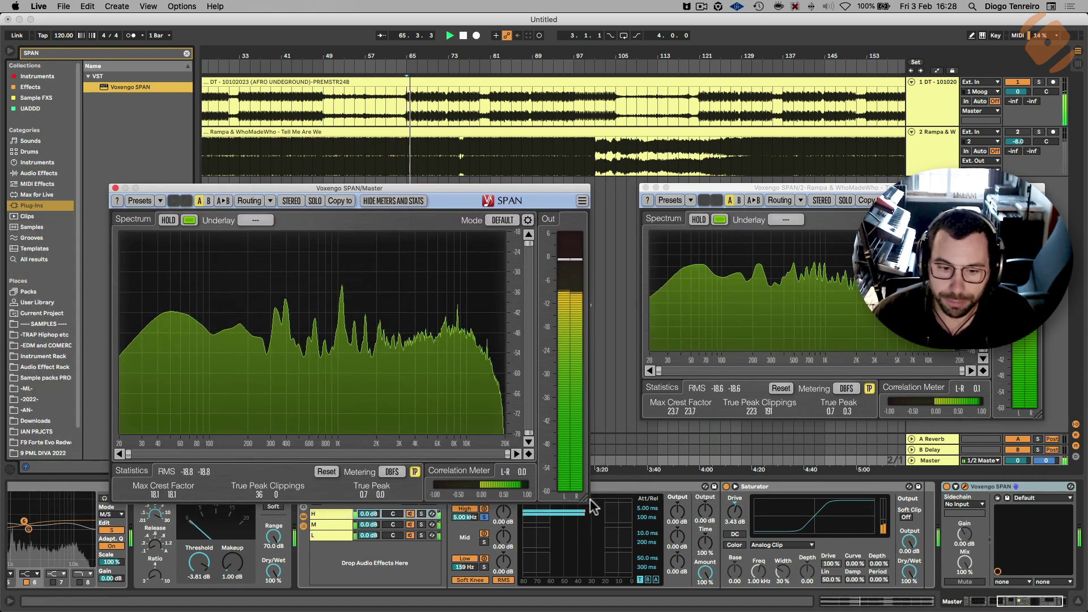
{"action": "left_click_drag", "start_coordinate": [588, 501], "coordinate": [526, 401]}
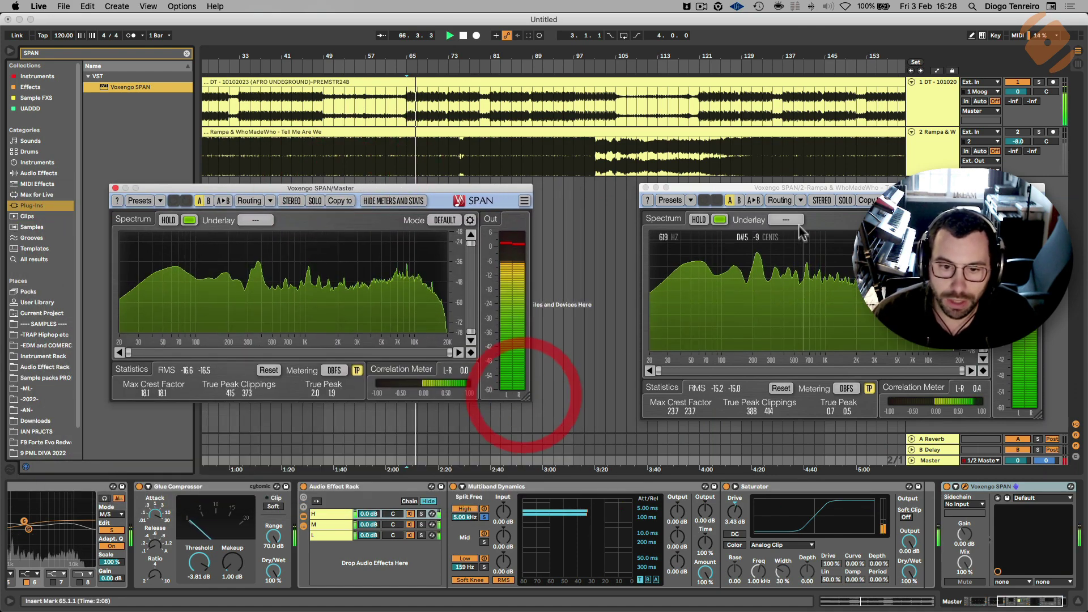
{"action": "left_click_drag", "start_coordinate": [489, 188], "coordinate": [609, 91]}
{"action": "left_click_drag", "start_coordinate": [802, 188], "coordinate": [398, 327]}
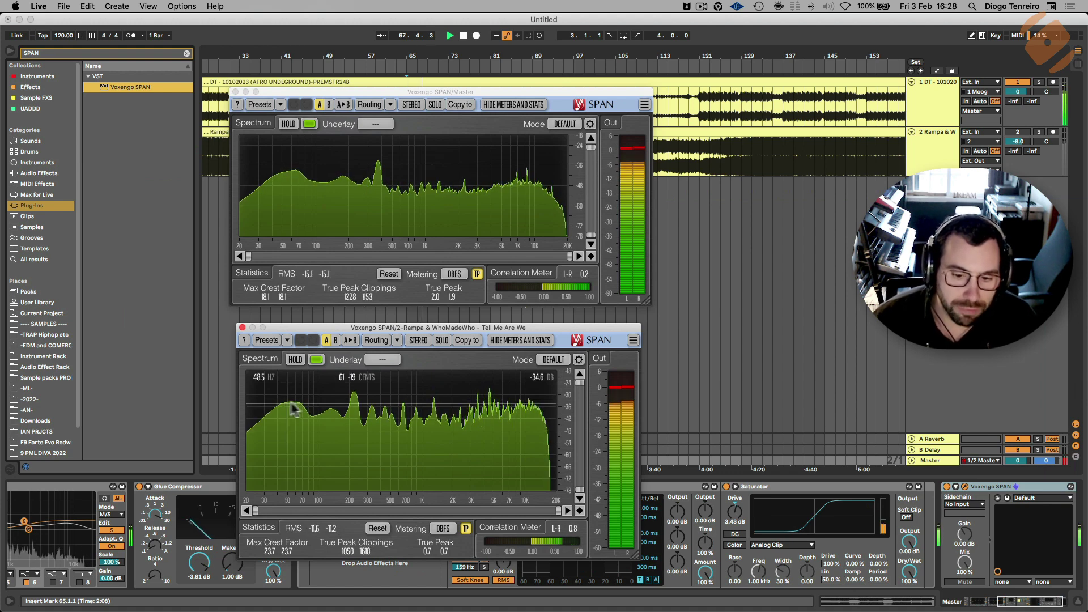
{"action": "left_click", "coordinate": [1039, 131]}
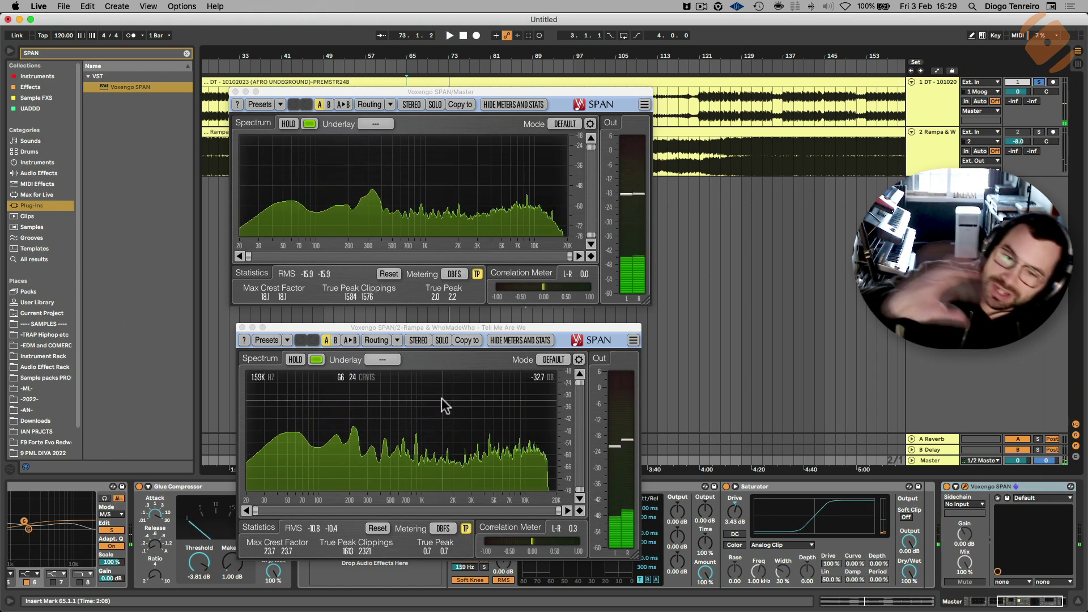
{"action": "key", "text": "space"}
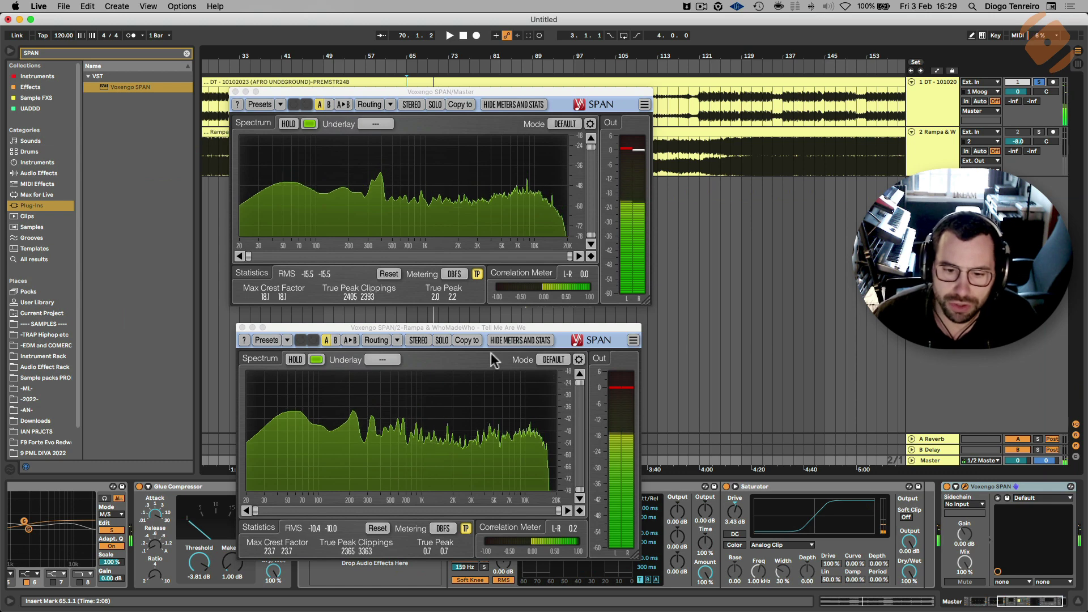
Switch the Master's mid/side EQ Eight to Mid editing and raise band 4 to 4.09 dB at 774 Hz during playback.
{"action": "left_click_drag", "start_coordinate": [493, 327], "coordinate": [895, 193]}
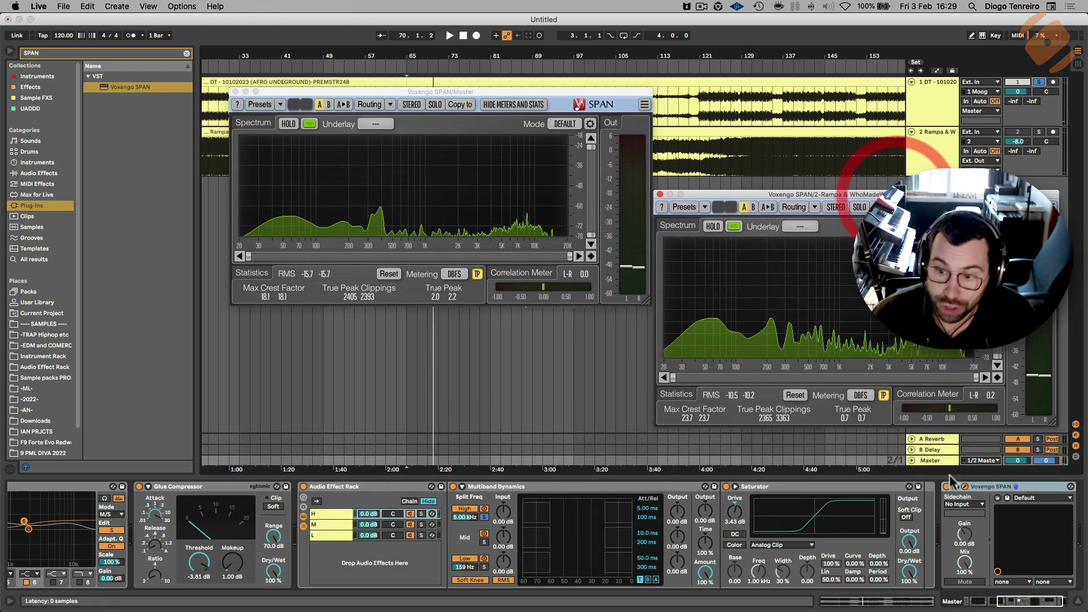
{"action": "left_click", "coordinate": [935, 463]}
{"action": "scroll", "coordinate": [624, 544], "scroll_direction": "left", "scroll_amount": 5}
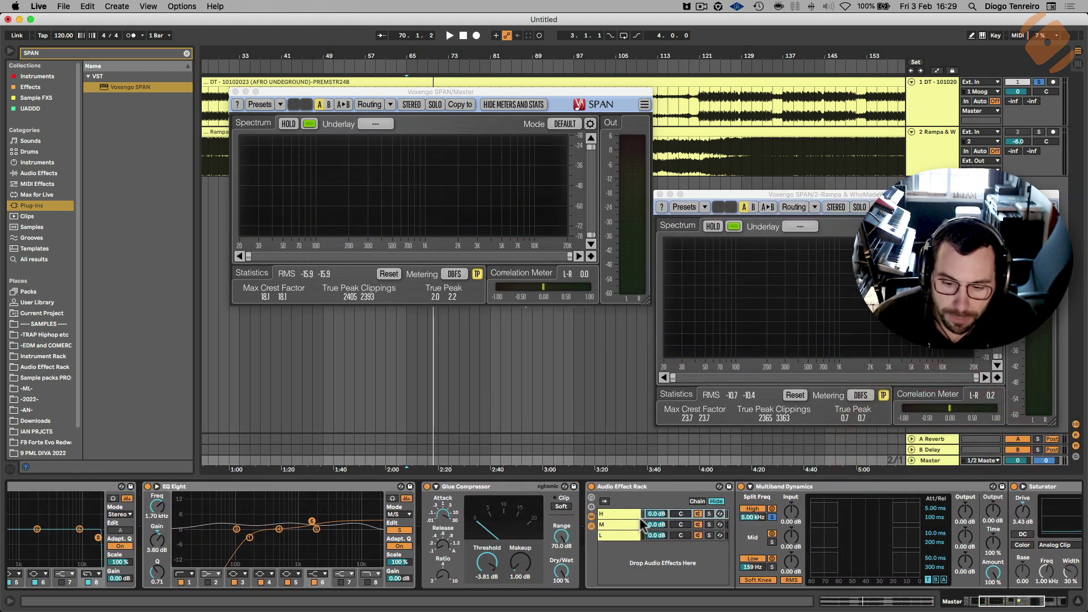
{"action": "left_click", "coordinate": [619, 523]}
{"action": "scroll", "coordinate": [580, 546], "scroll_direction": "left", "scroll_amount": 4}
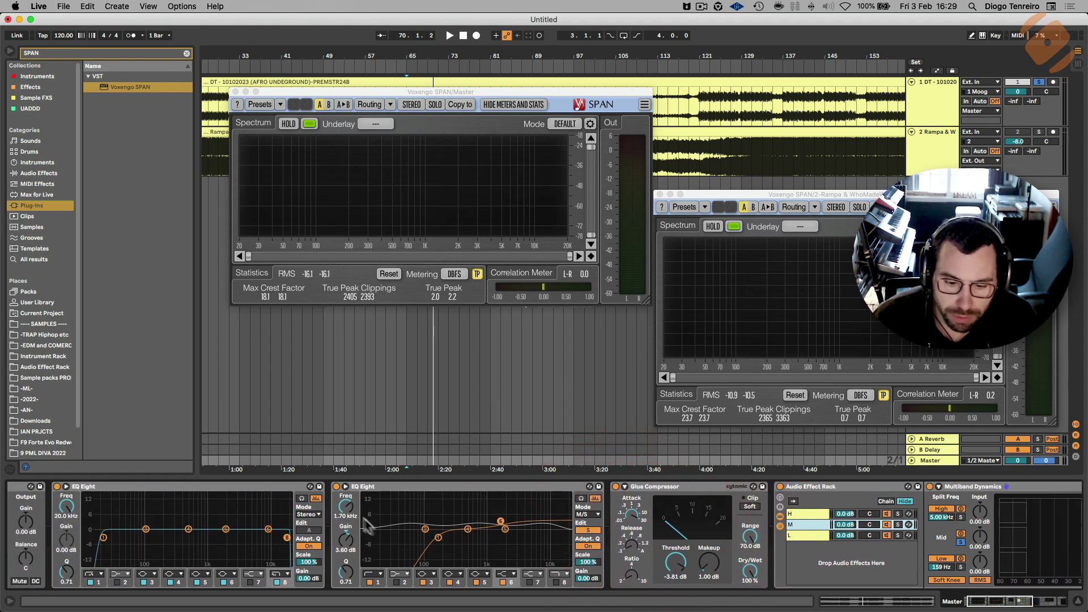
{"action": "left_click", "coordinate": [468, 528]}
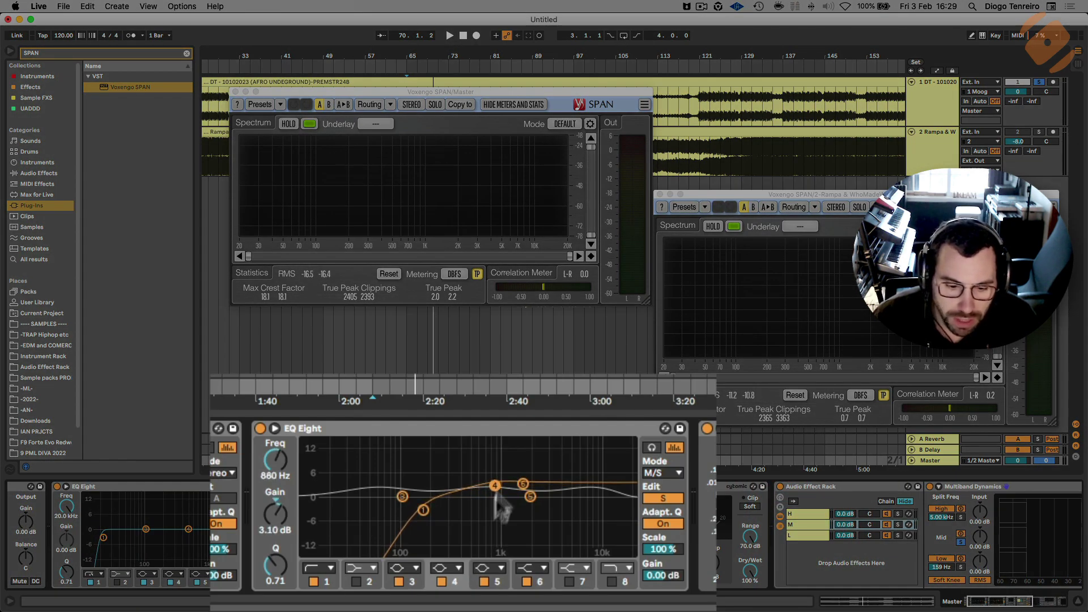
{"action": "left_click", "coordinate": [663, 498]}
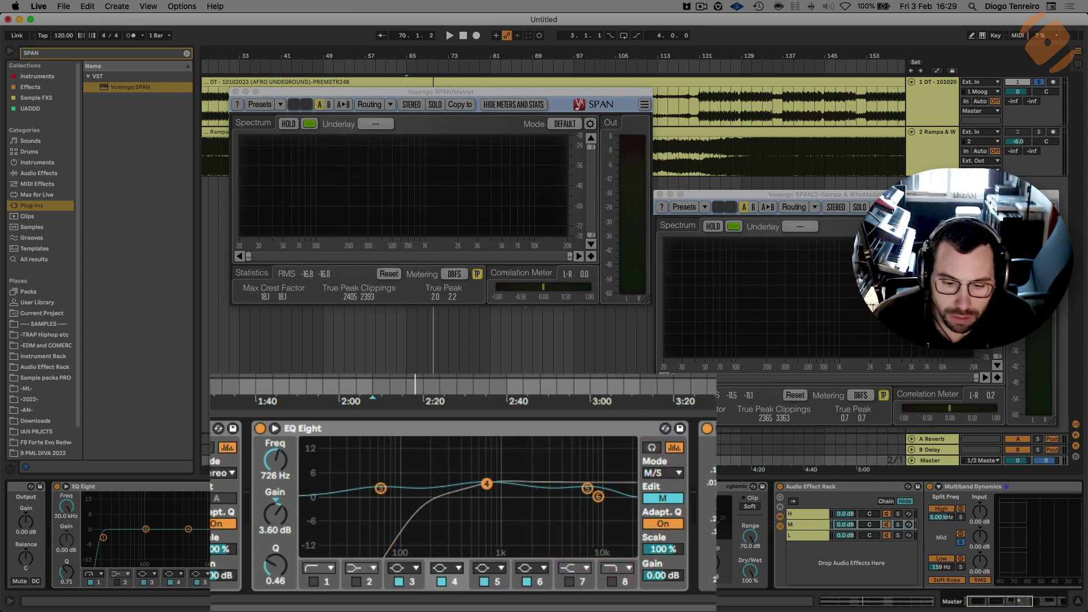
{"action": "key", "text": "space"}
{"action": "left_click_drag", "start_coordinate": [487, 483], "coordinate": [489, 482]}
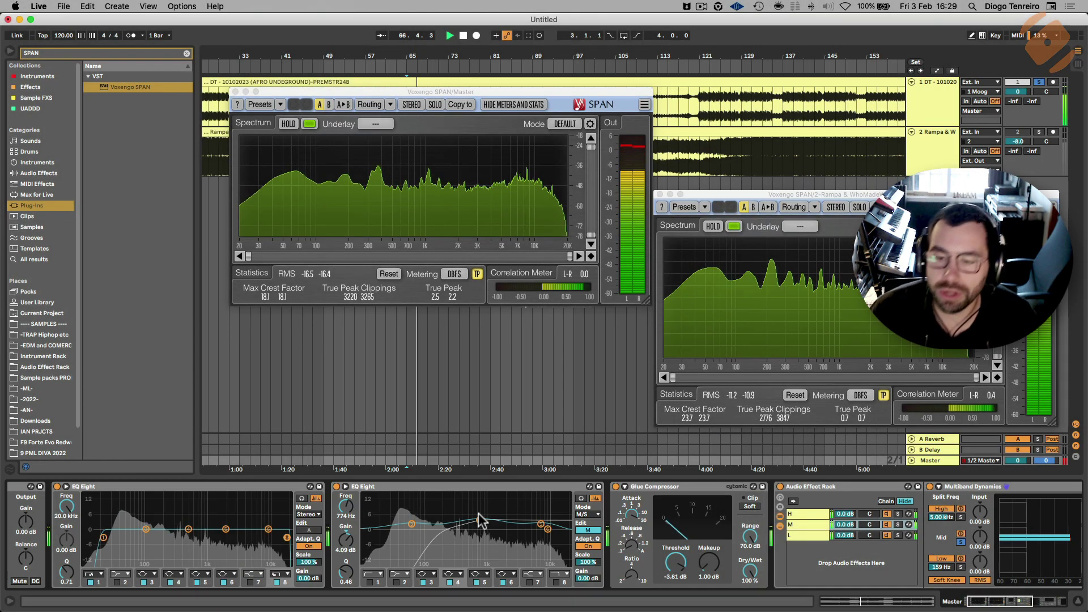
Stop playback and close both SPAN windows.
{"action": "scroll", "coordinate": [479, 519], "scroll_direction": "left", "scroll_amount": 2}
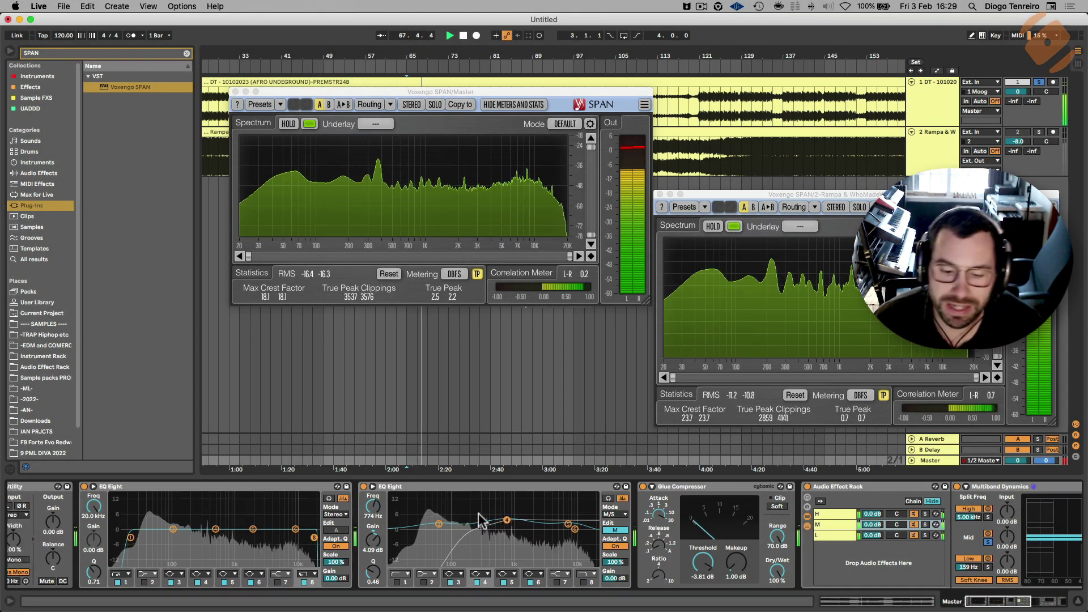
{"action": "scroll", "coordinate": [479, 519], "scroll_direction": "right", "scroll_amount": 10}
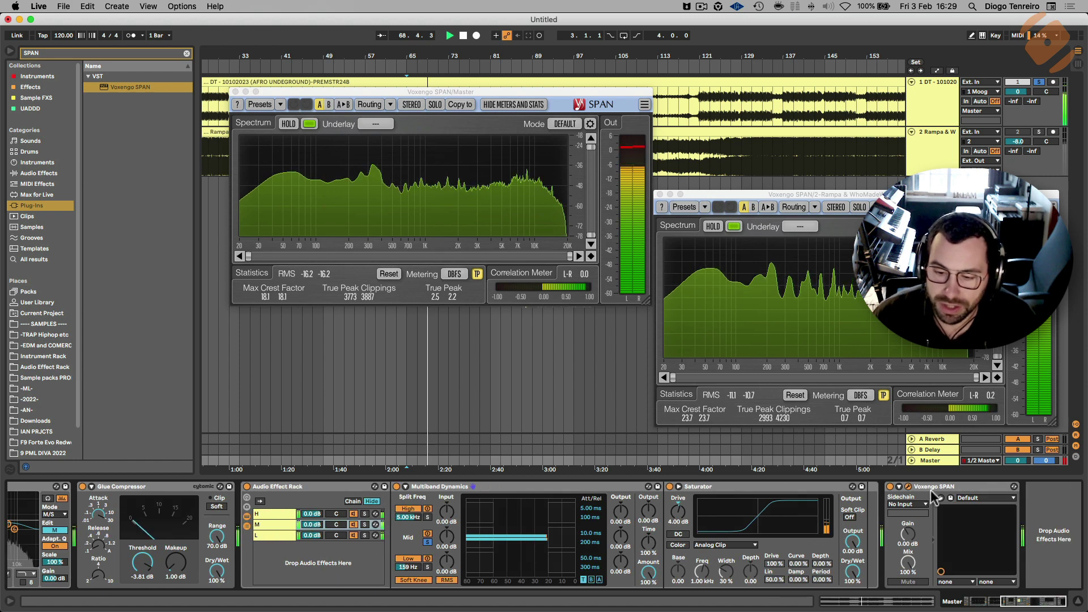
{"action": "key", "text": "space"}
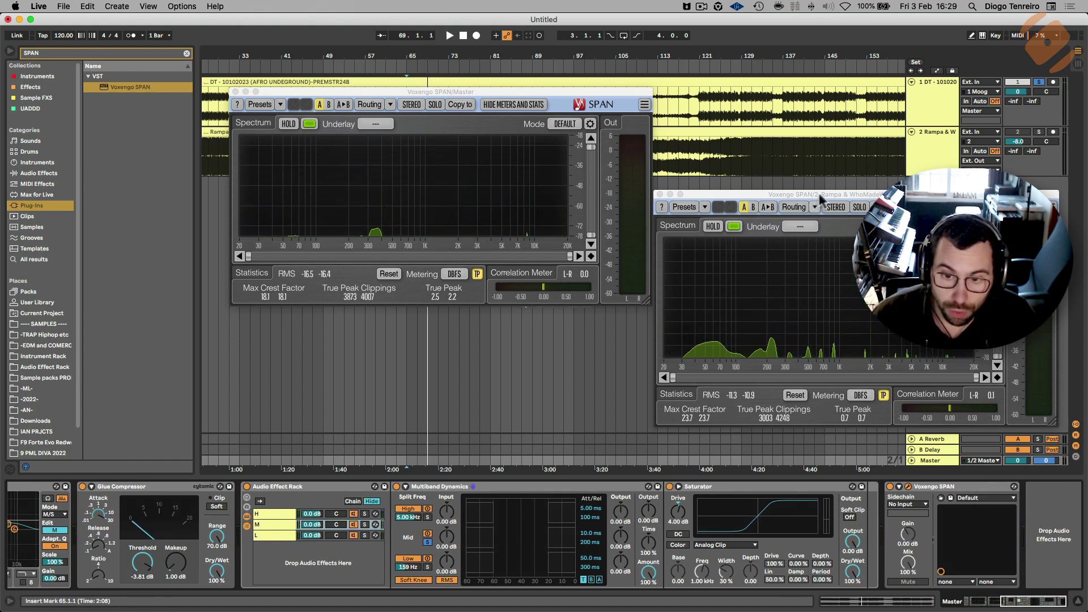
{"action": "left_click", "coordinate": [235, 91]}
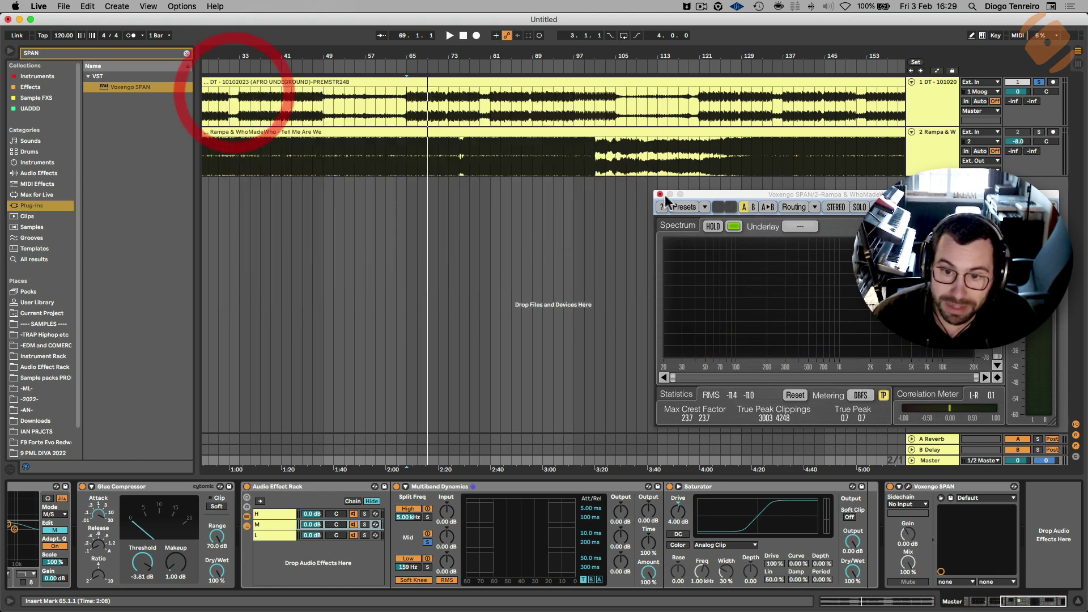
{"action": "left_click", "coordinate": [660, 194]}
Play the track in Session View with an enlarged mixer section to check the Master's peak level.
{"action": "key", "text": "space"}
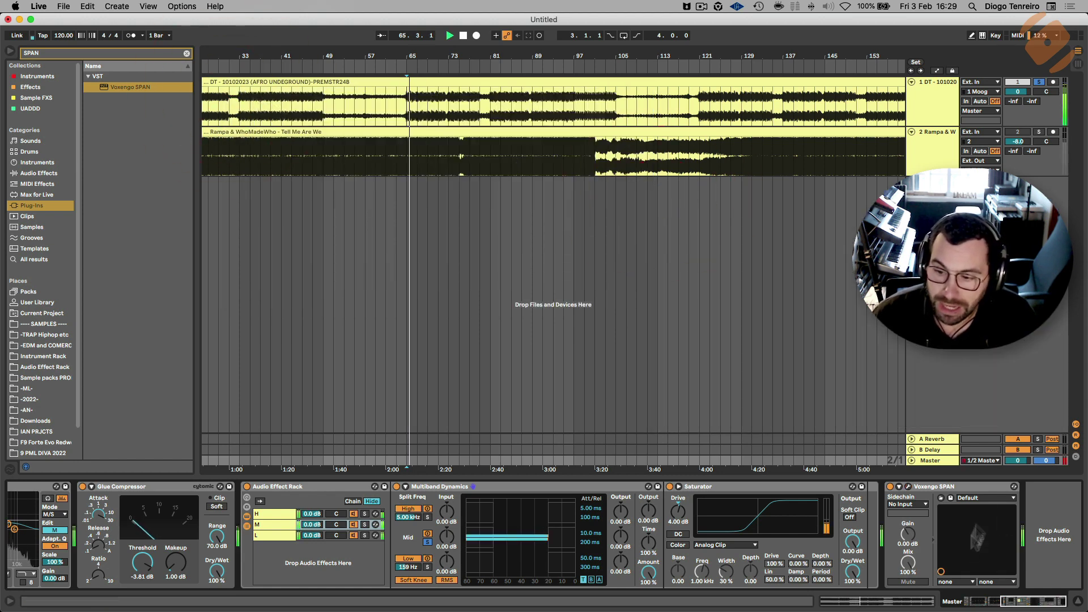
{"action": "key", "text": "Tab"}
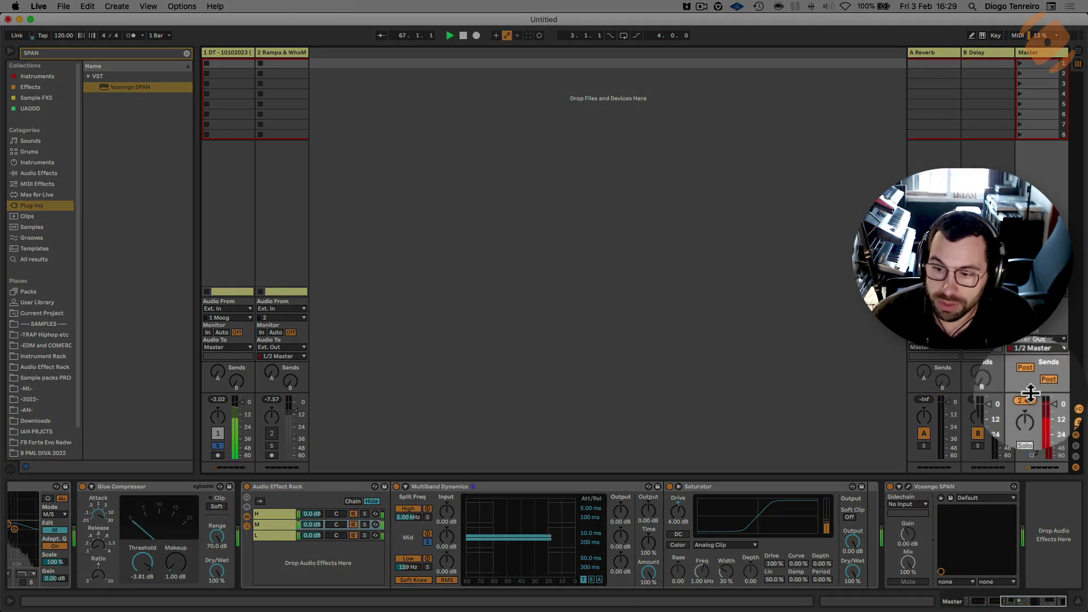
{"action": "left_click_drag", "start_coordinate": [1030, 392], "coordinate": [1028, 372]}
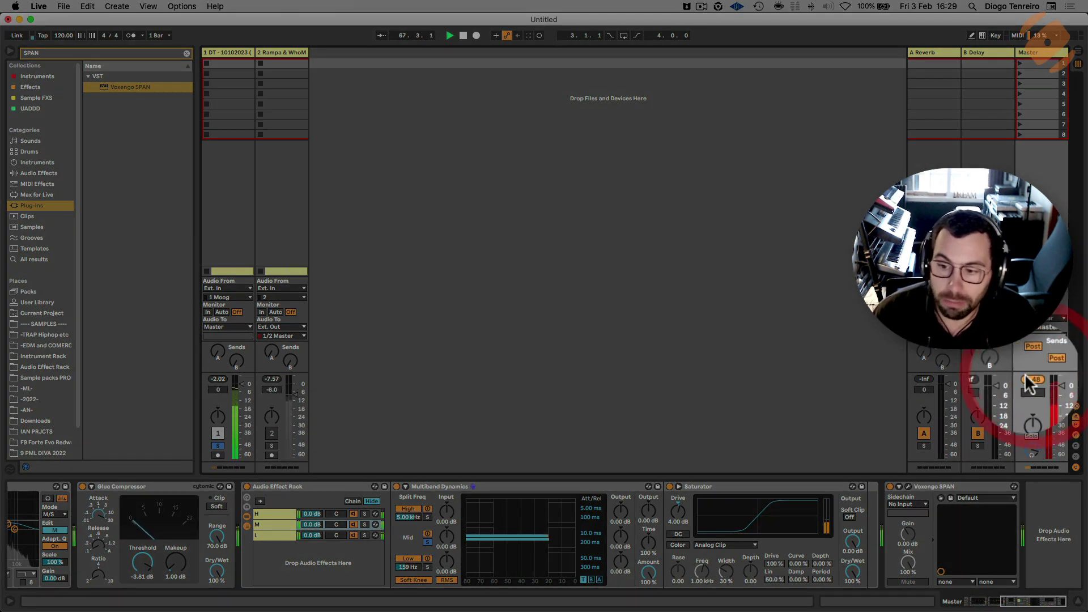
{"action": "key", "text": "space"}
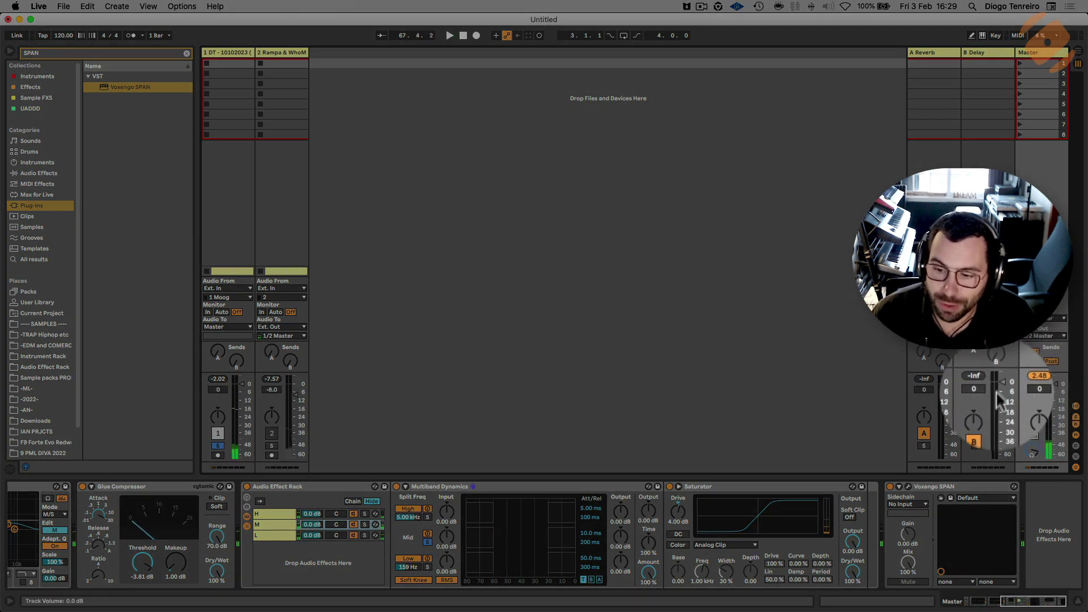
Set the Master Utility's Gain to -5 dB and recheck the Master's peak level during playback, resetting its peak reading.
{"action": "scroll", "coordinate": [569, 540], "scroll_direction": "left", "scroll_amount": 10}
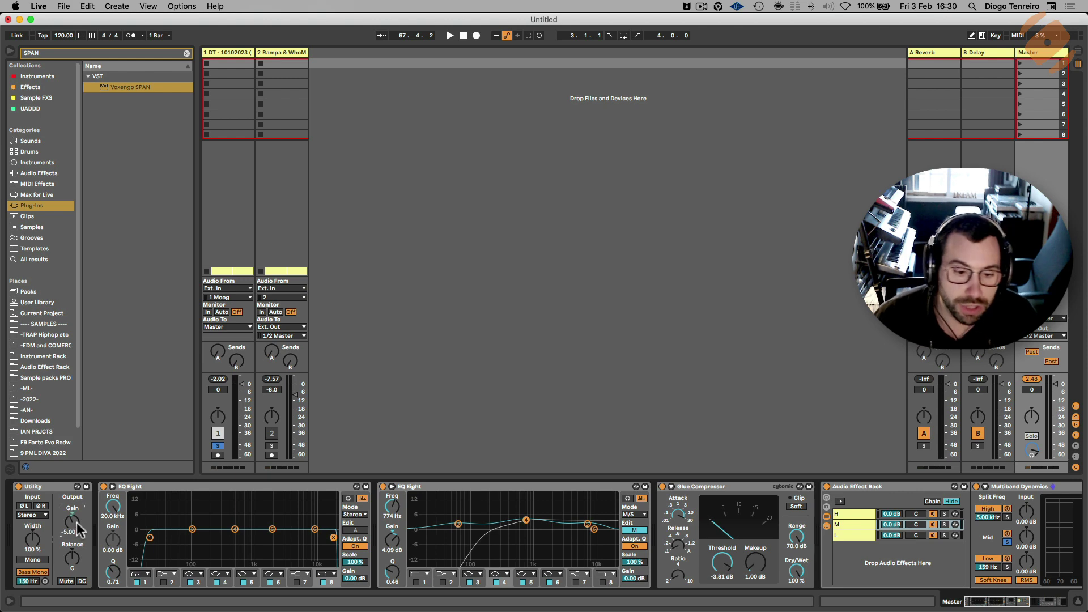
{"action": "key", "text": "space"}
{"action": "key", "text": "Tab"}
{"action": "key", "text": "Tab"}
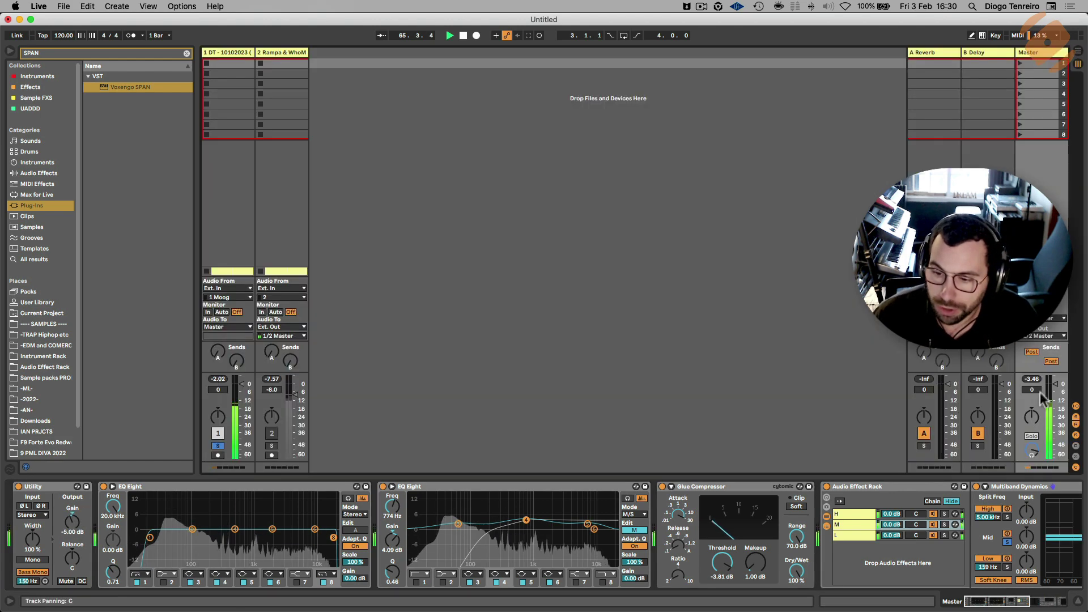
{"action": "left_click", "coordinate": [1033, 379]}
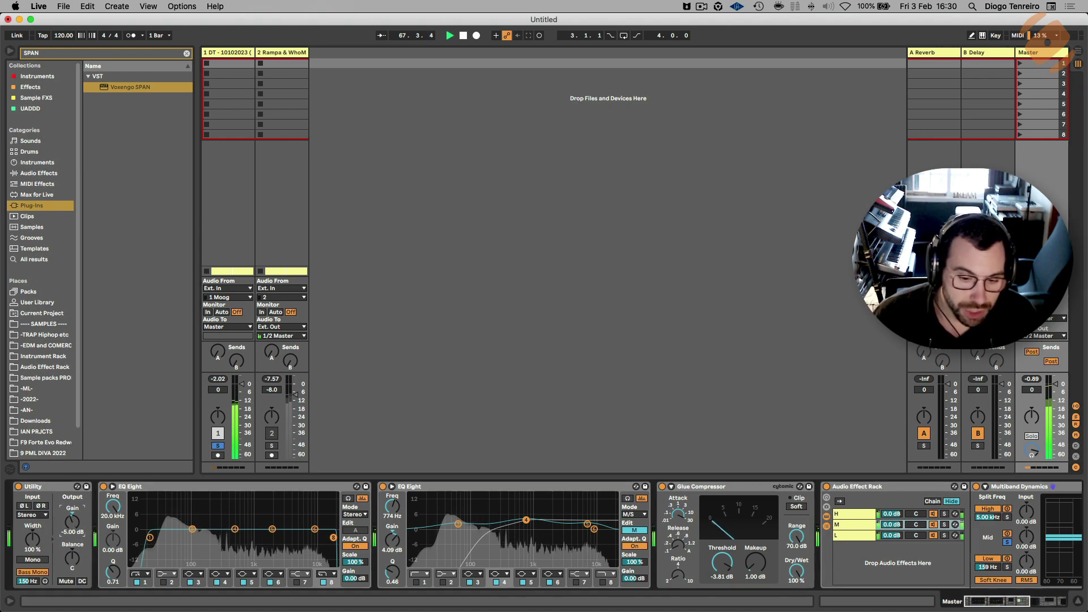
Lower the Master Utility's Gain to -8 dB, reset the Master's peak reading to recheck it, and stop playback.
{"action": "left_click_drag", "start_coordinate": [76, 520], "coordinate": [76, 525]}
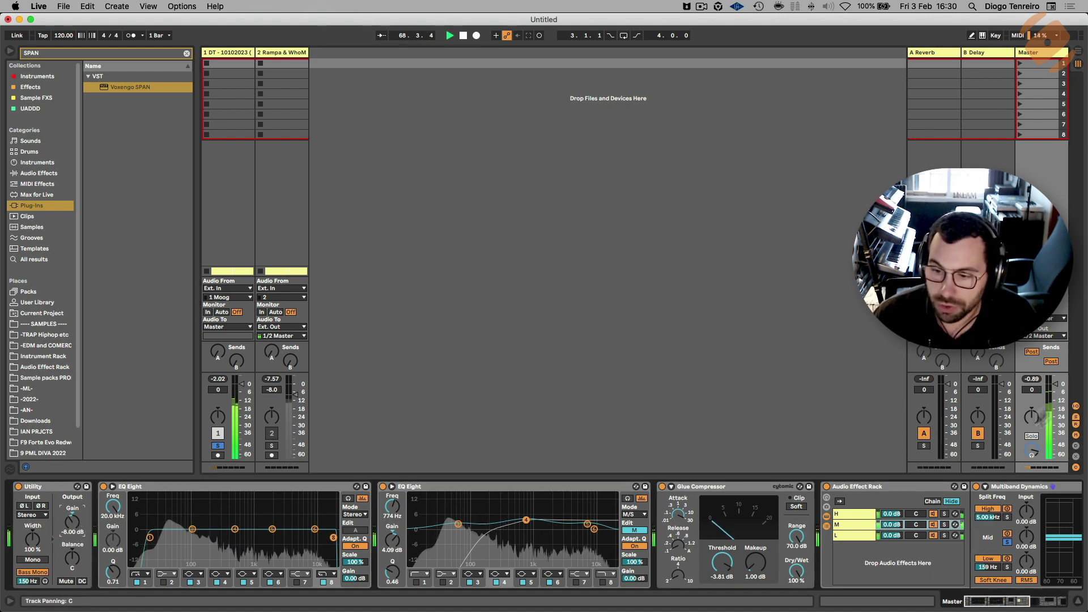
{"action": "left_click", "coordinate": [1032, 378]}
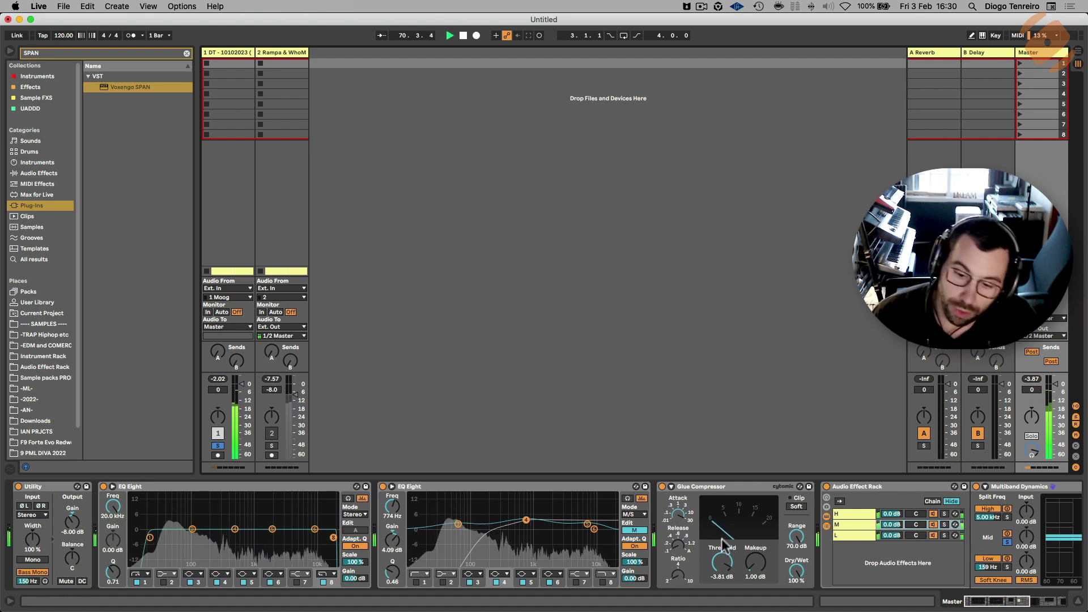
{"action": "key", "text": "space"}
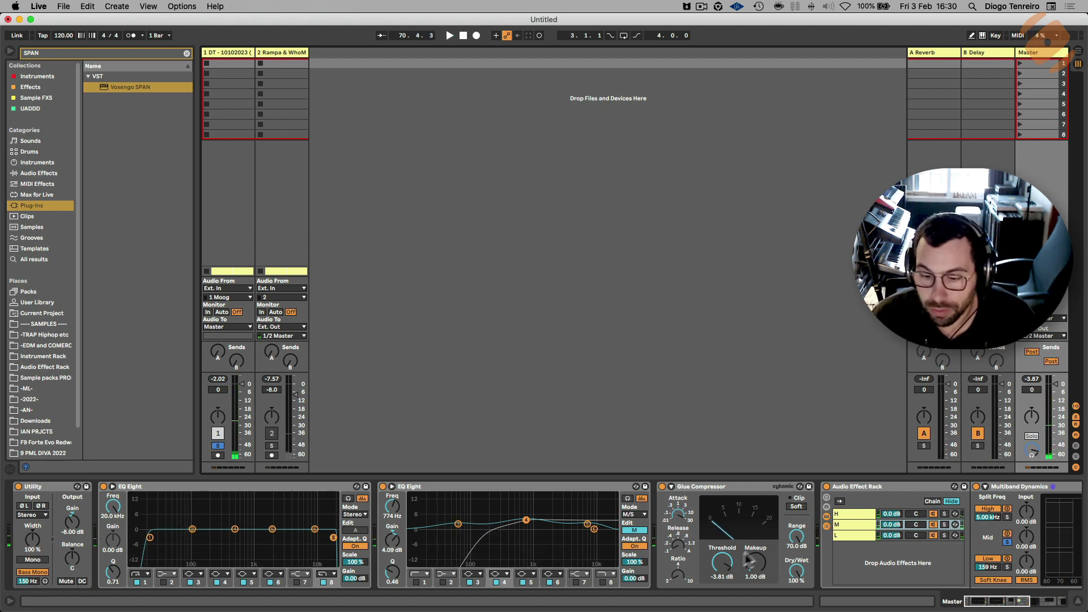
Lower the Glue Compressor's Threshold to -11.8 dB while the track plays and check the rest of the Master chain.
{"action": "left_click", "coordinate": [727, 566]}
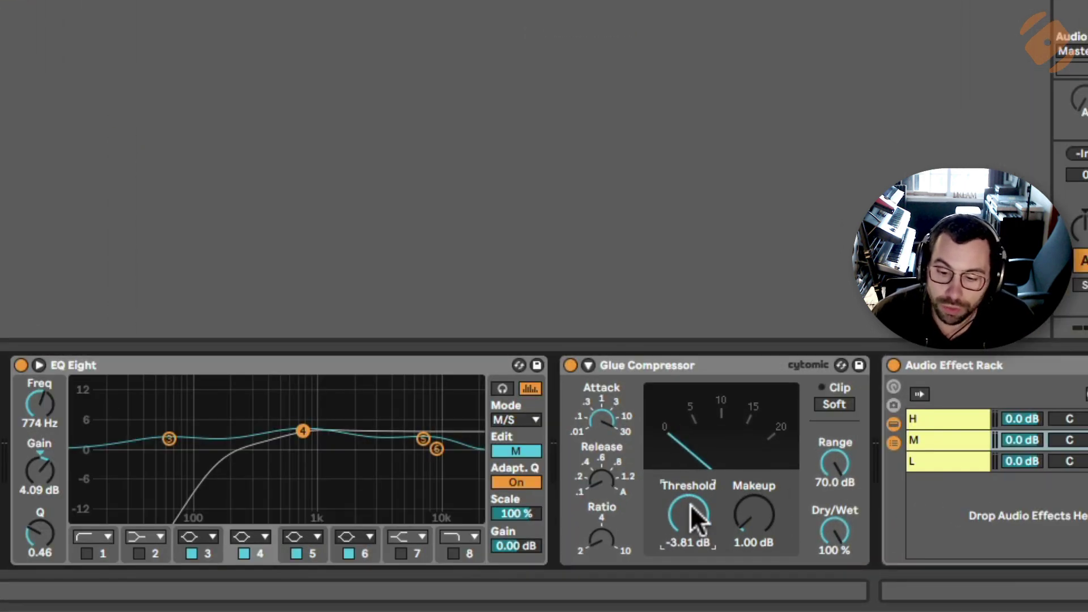
{"action": "key", "text": "space"}
{"action": "left_click_drag", "start_coordinate": [691, 504], "coordinate": [691, 506]}
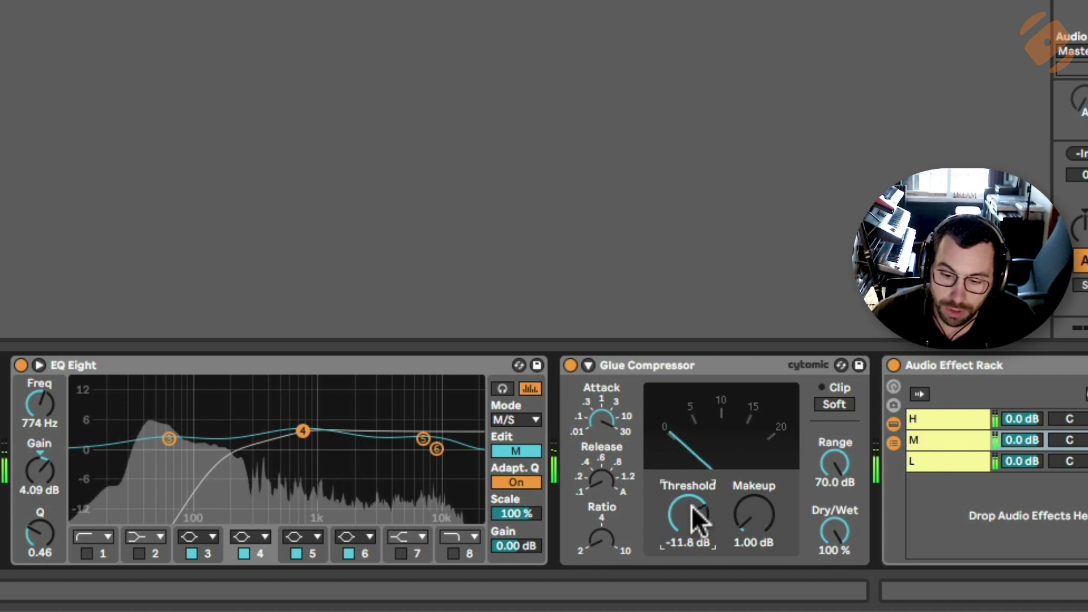
{"action": "left_click", "coordinate": [696, 366]}
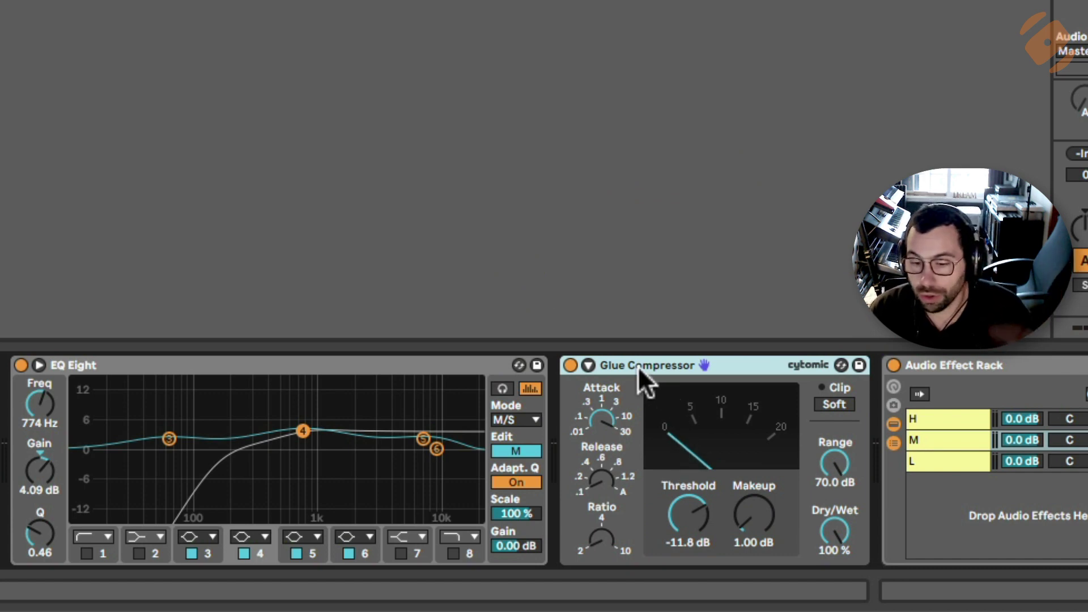
{"action": "scroll", "coordinate": [656, 461], "scroll_direction": "right", "scroll_amount": 10}
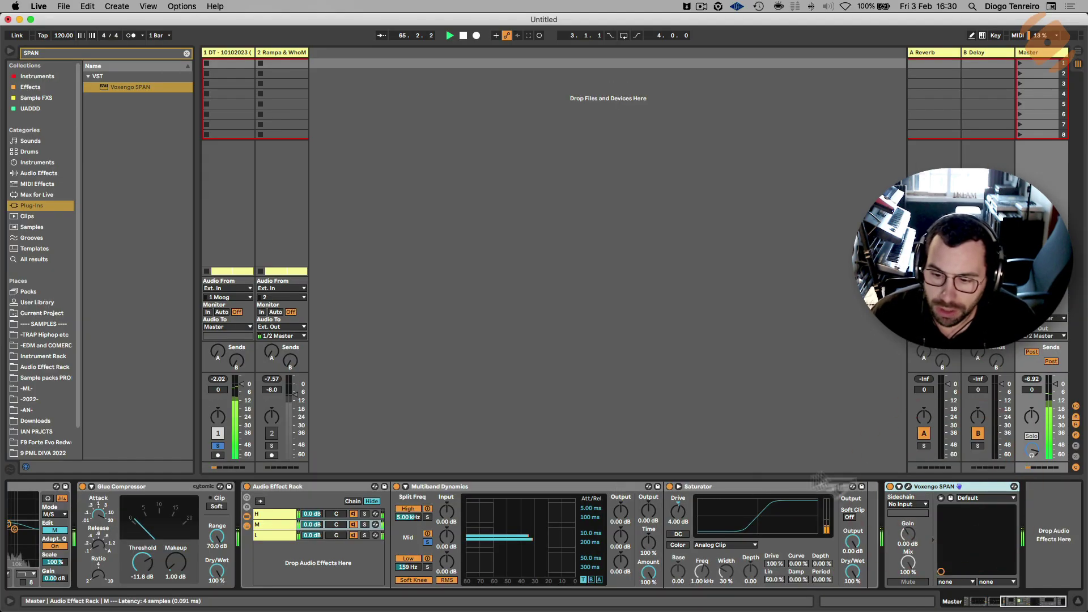
{"action": "scroll", "coordinate": [203, 499], "scroll_direction": "left", "scroll_amount": 10}
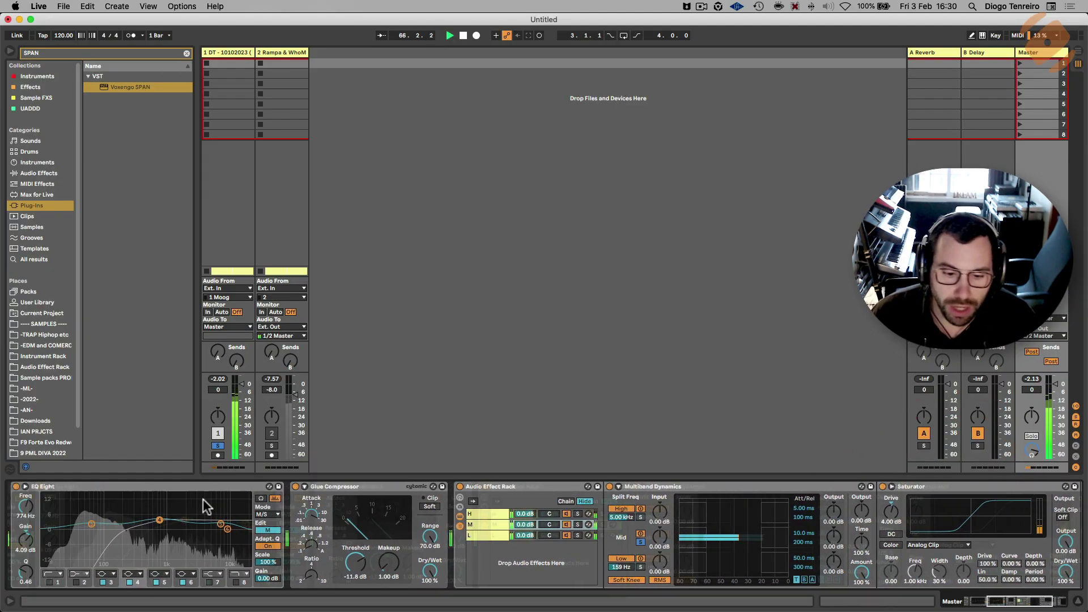
Search the plug-ins for "LOUD" and insert LoudMax between the Saturator and SPAN on the Master.
{"action": "scroll", "coordinate": [427, 501], "scroll_direction": "right", "scroll_amount": 10}
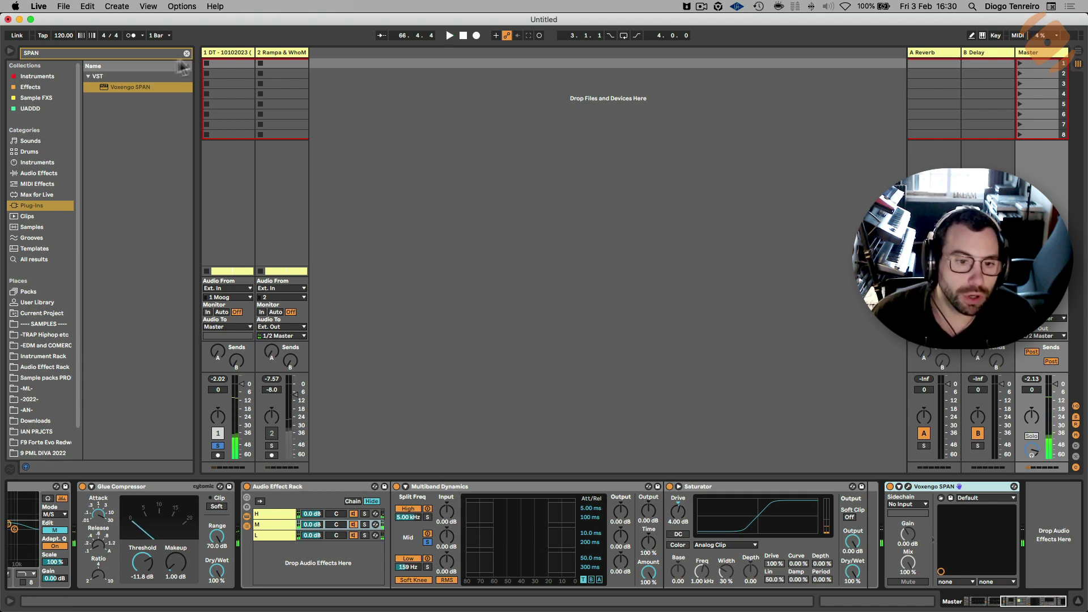
{"action": "left_click", "coordinate": [187, 53]}
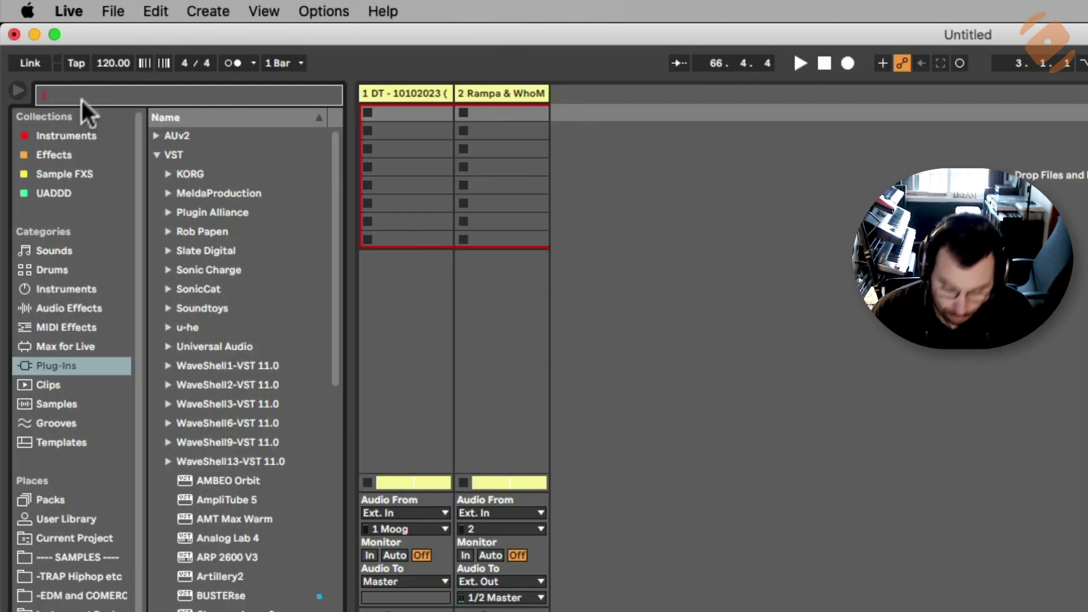
{"action": "type", "text": "LOUD"}
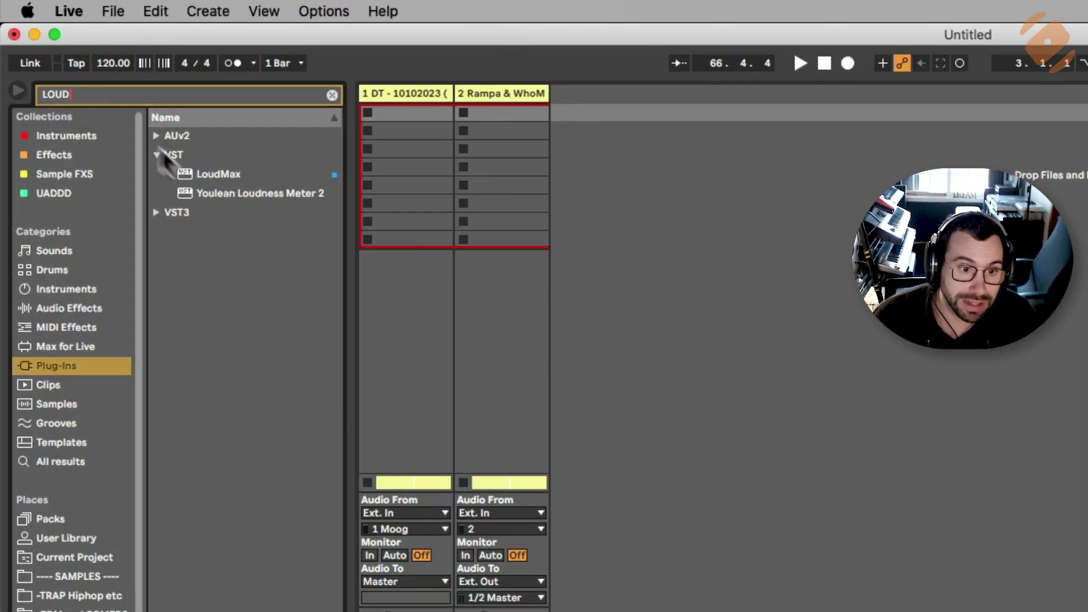
{"action": "left_click_drag", "start_coordinate": [212, 178], "coordinate": [883, 525]}
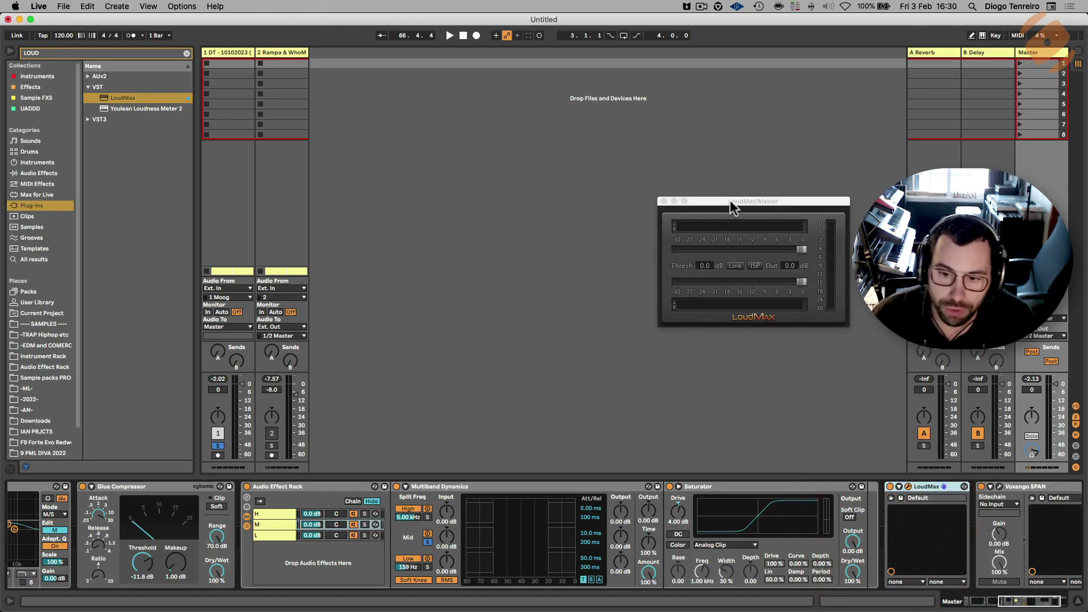
{"action": "left_click_drag", "start_coordinate": [731, 207], "coordinate": [658, 212]}
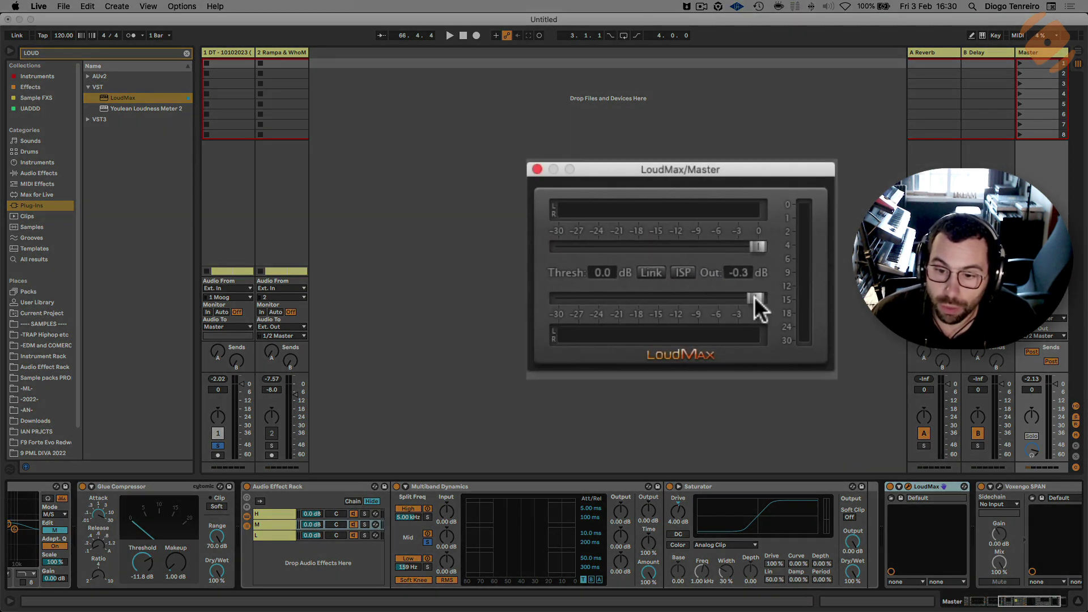
Set LoudMax's output level to -0.3 dB after trying nearby values.
{"action": "left_click_drag", "start_coordinate": [754, 297], "coordinate": [753, 297]}
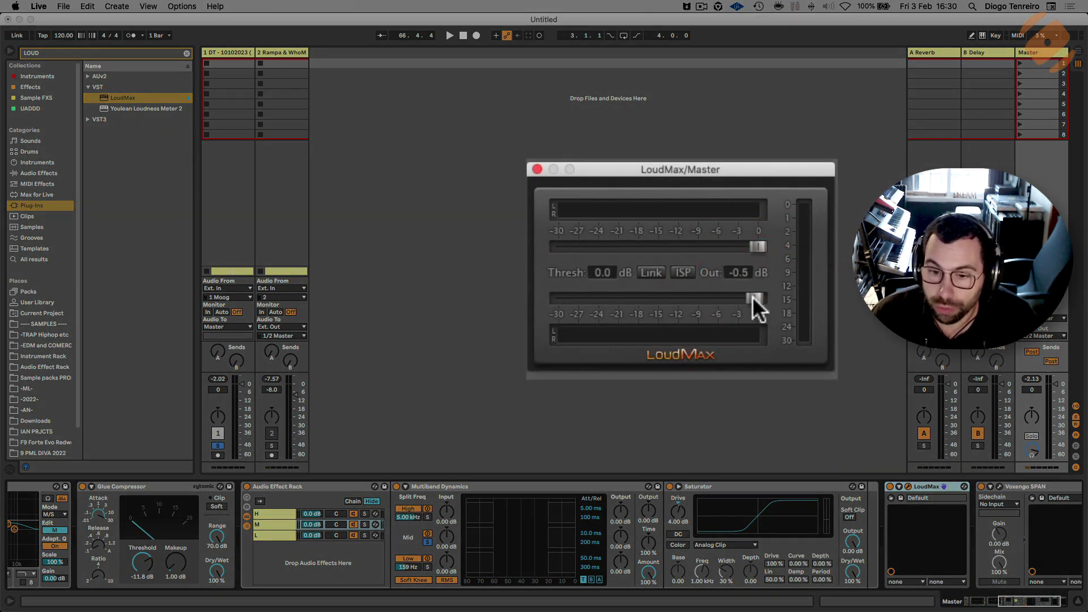
{"action": "left_click", "coordinate": [754, 297]}
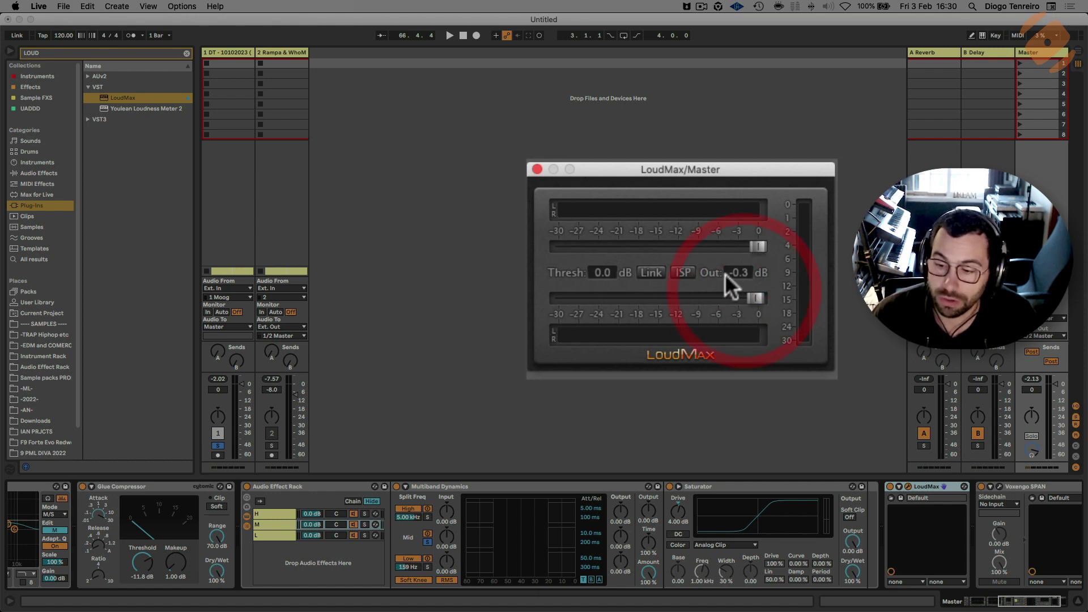
{"action": "left_click", "coordinate": [754, 298]}
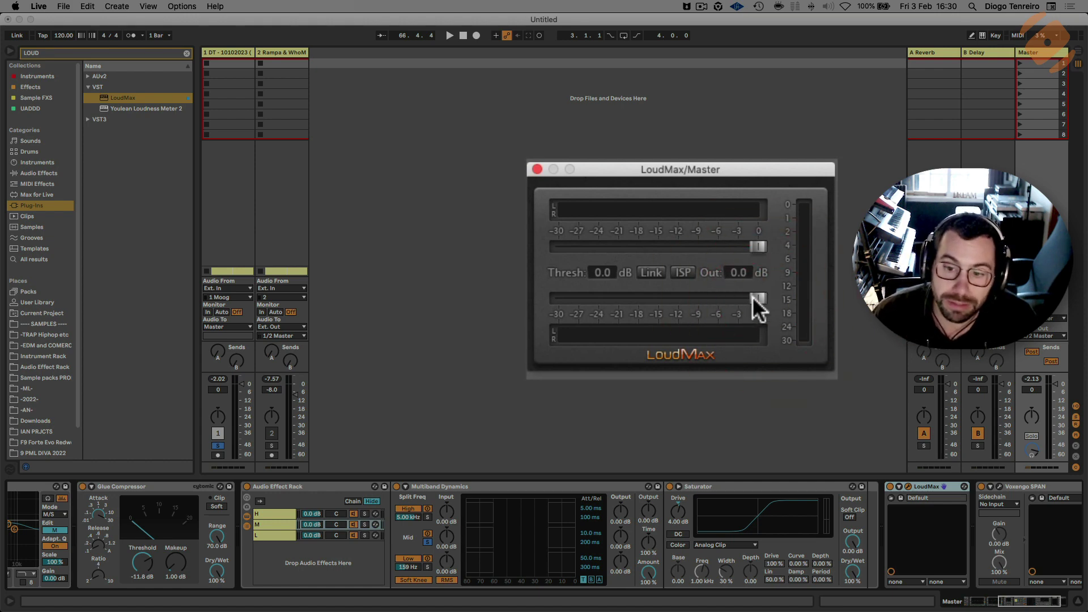
{"action": "left_click", "coordinate": [753, 298]}
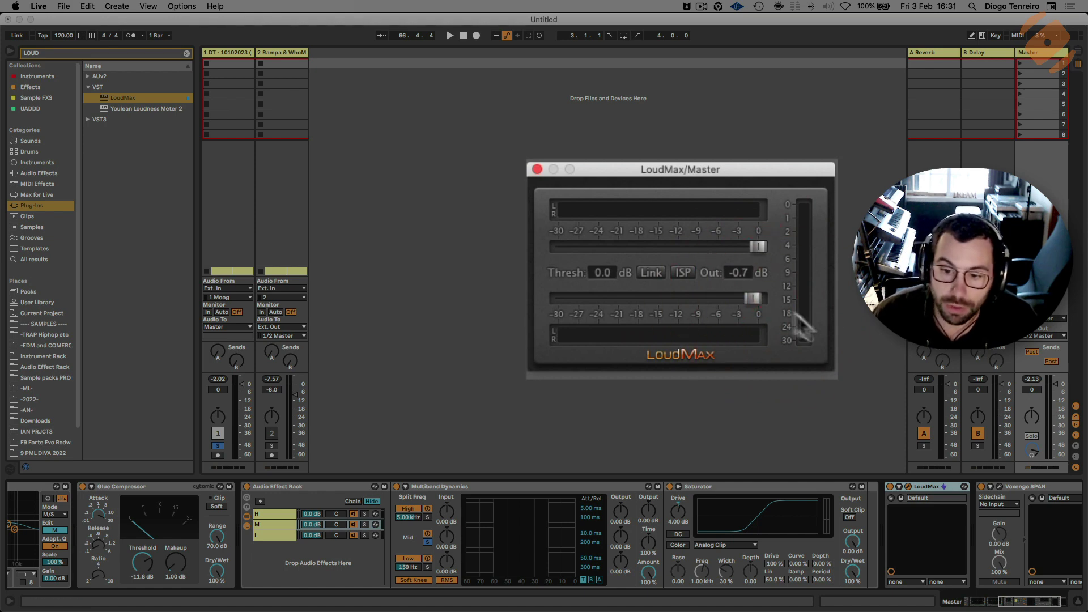
{"action": "left_click", "coordinate": [753, 297]}
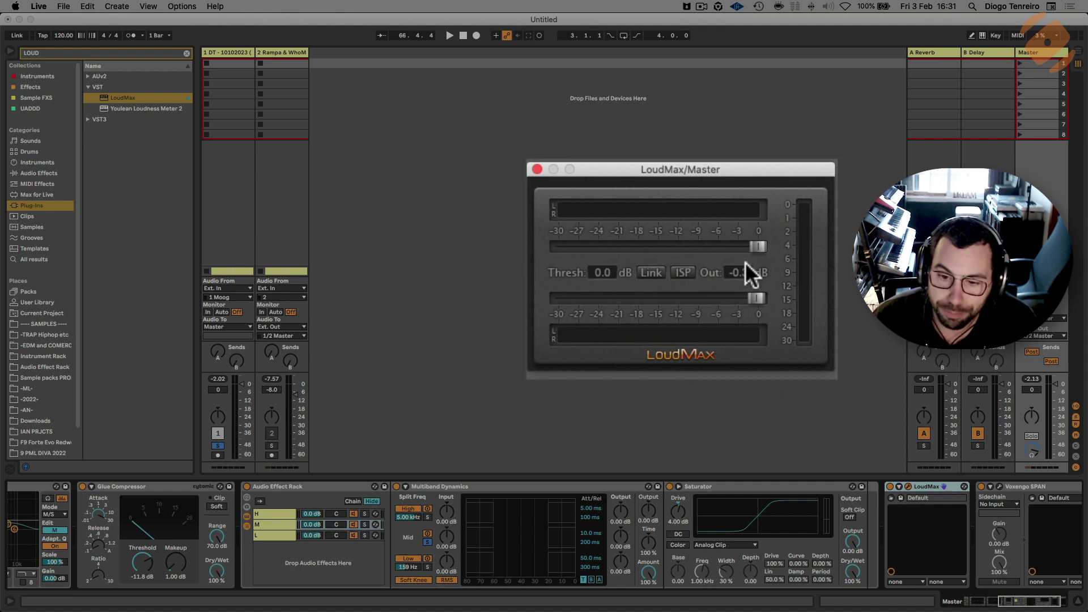
Lower LoudMax's threshold to -7.7 dB during playback, switching to Arrangement View, and stop the track.
{"action": "key", "text": "space"}
{"action": "left_click_drag", "start_coordinate": [756, 246], "coordinate": [720, 249]}
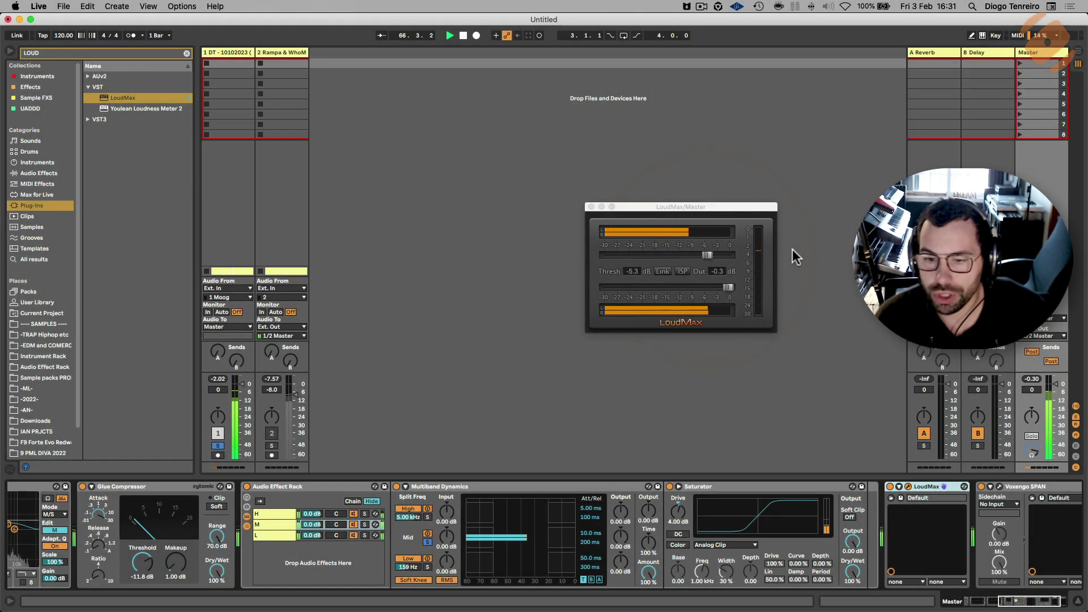
{"action": "left_click", "coordinate": [793, 251]}
{"action": "key", "text": "Tab"}
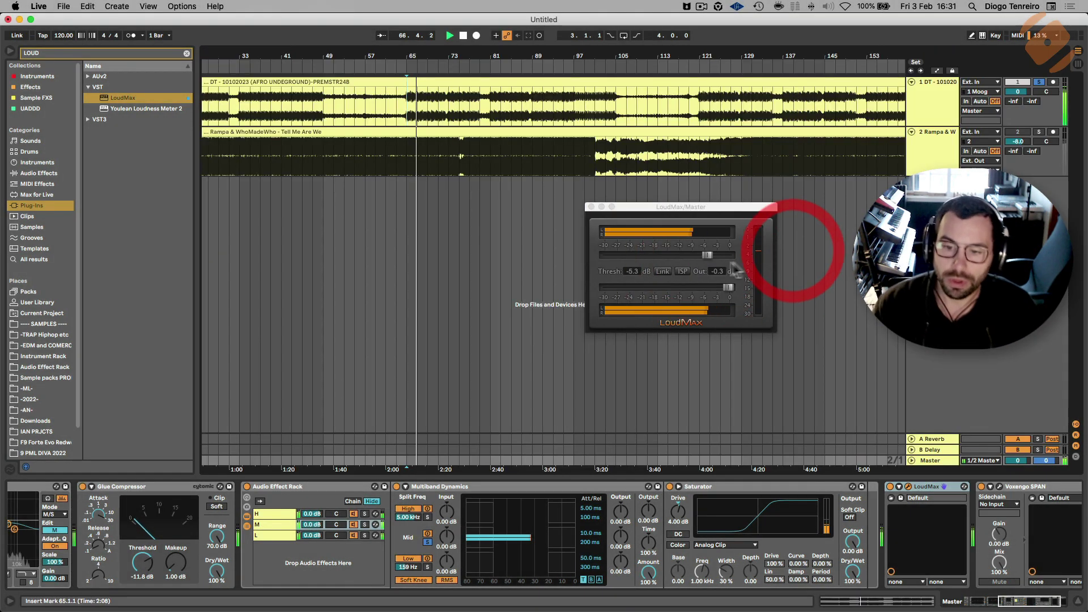
{"action": "mouse_move", "coordinate": [708, 256]}
{"action": "left_mouse_down"}
{"action": "mouse_move", "coordinate": [664, 255]}
{"action": "mouse_move", "coordinate": [698, 262]}
{"action": "left_mouse_up"}
{"action": "key", "text": "space"}
Insert Youlean Loudness Meter 2 between LoudMax and SPAN on the Master and play the track to measure its loudness.
{"action": "scroll", "coordinate": [874, 508], "scroll_direction": "right", "scroll_amount": 3}
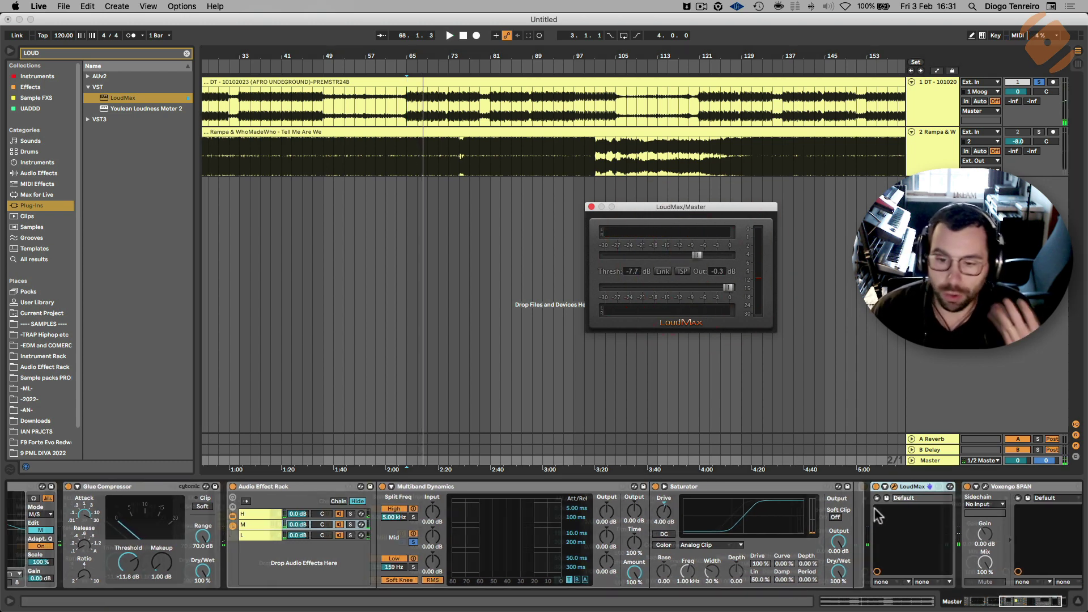
{"action": "scroll", "coordinate": [797, 369], "scroll_direction": "right", "scroll_amount": 2}
{"action": "scroll", "coordinate": [797, 368], "scroll_direction": "right", "scroll_amount": 1}
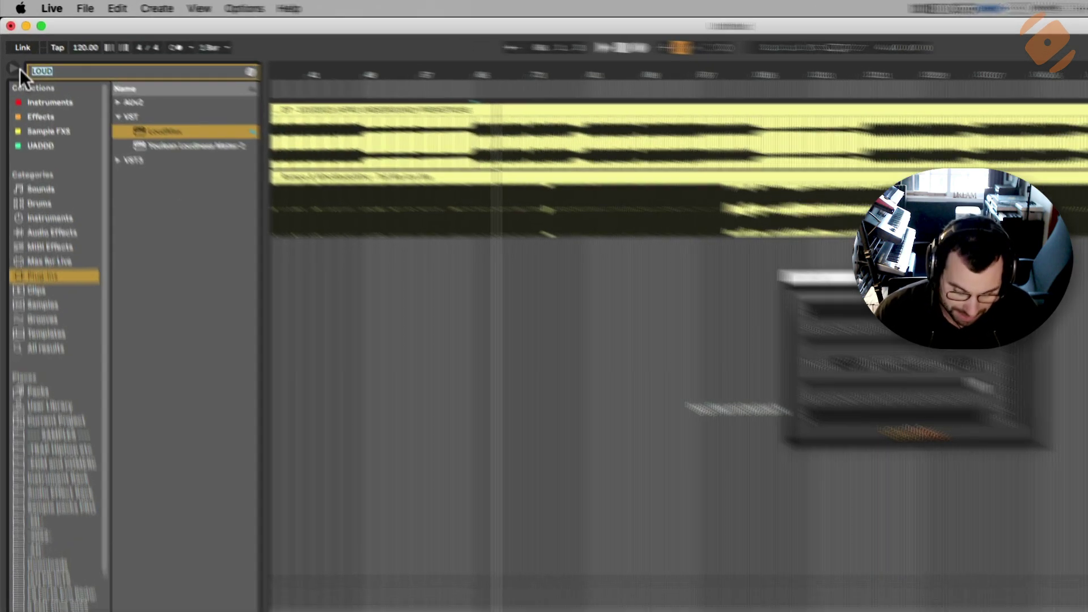
{"action": "left_click", "coordinate": [16, 51]}
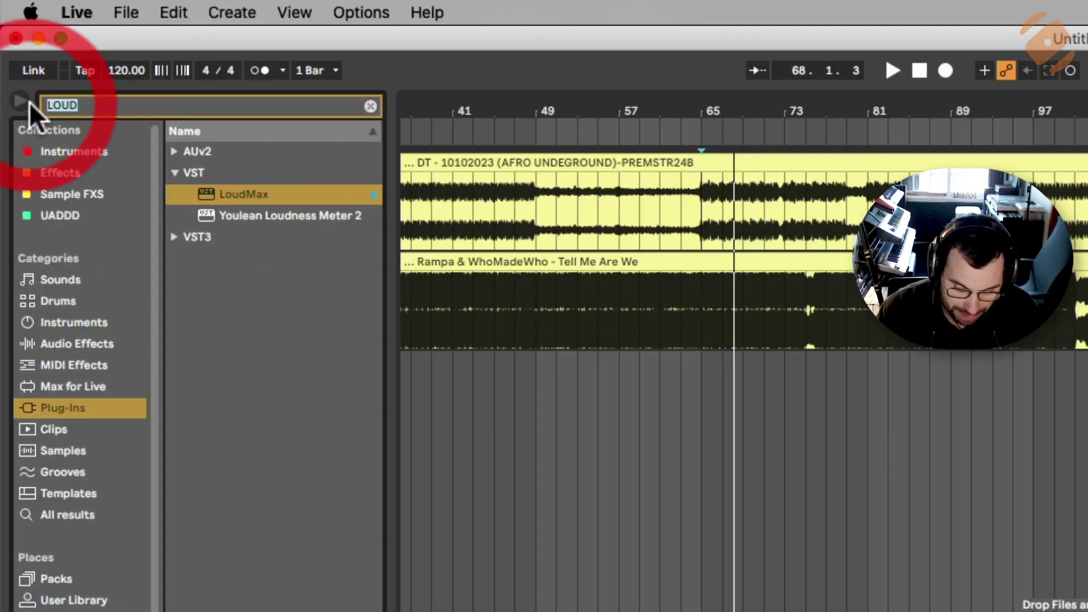
{"action": "type", "text": "YOULEAN"}
{"action": "left_click", "coordinate": [239, 193]}
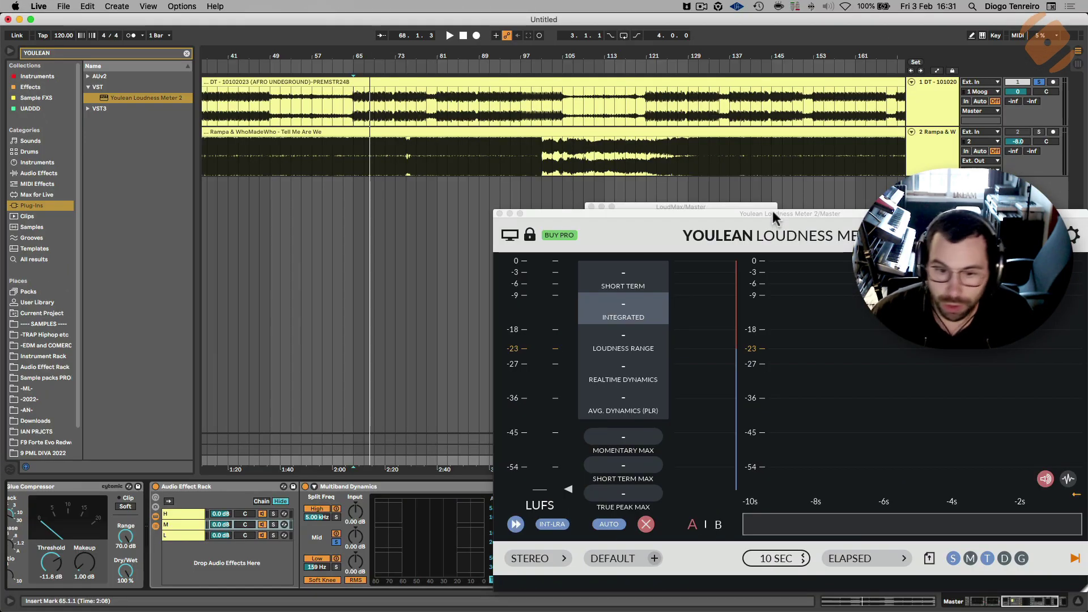
{"action": "left_click_drag", "start_coordinate": [780, 211], "coordinate": [359, 114]}
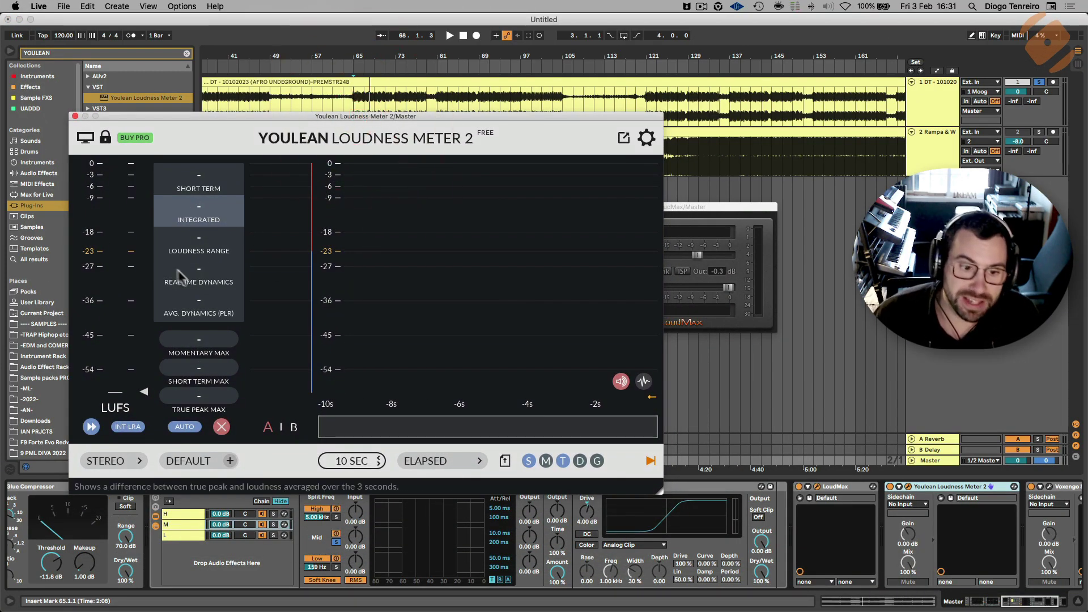
{"action": "key", "text": "space"}
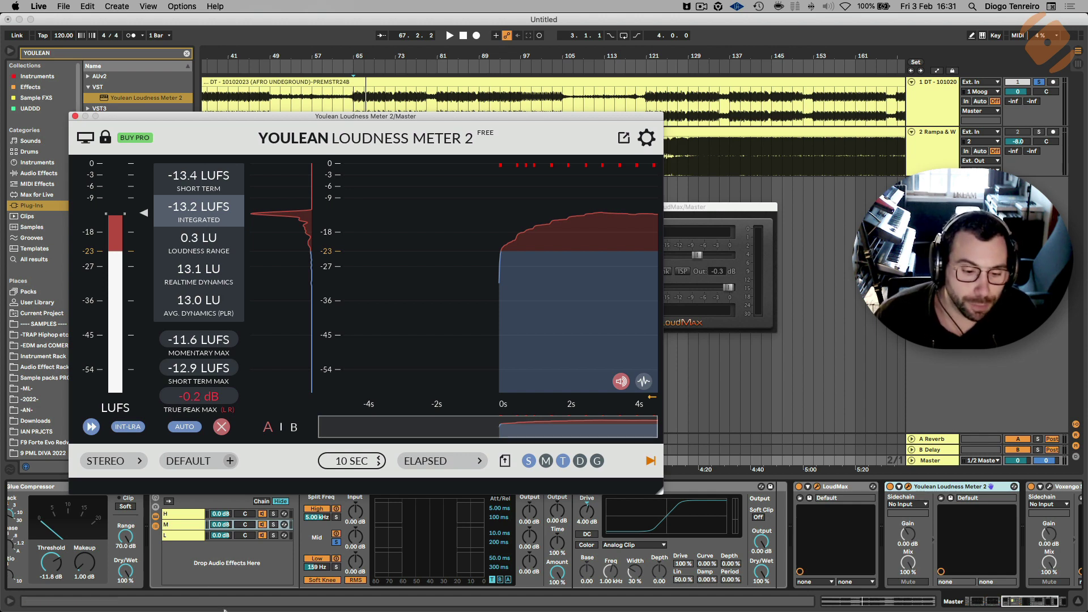
Switch to a new Firefox window and search the web for "STREAMING PLATFORMS LUFS".
{"action": "mouse_move", "coordinate": [224, 608]}
{"action": "right_click", "coordinate": [86, 598]}
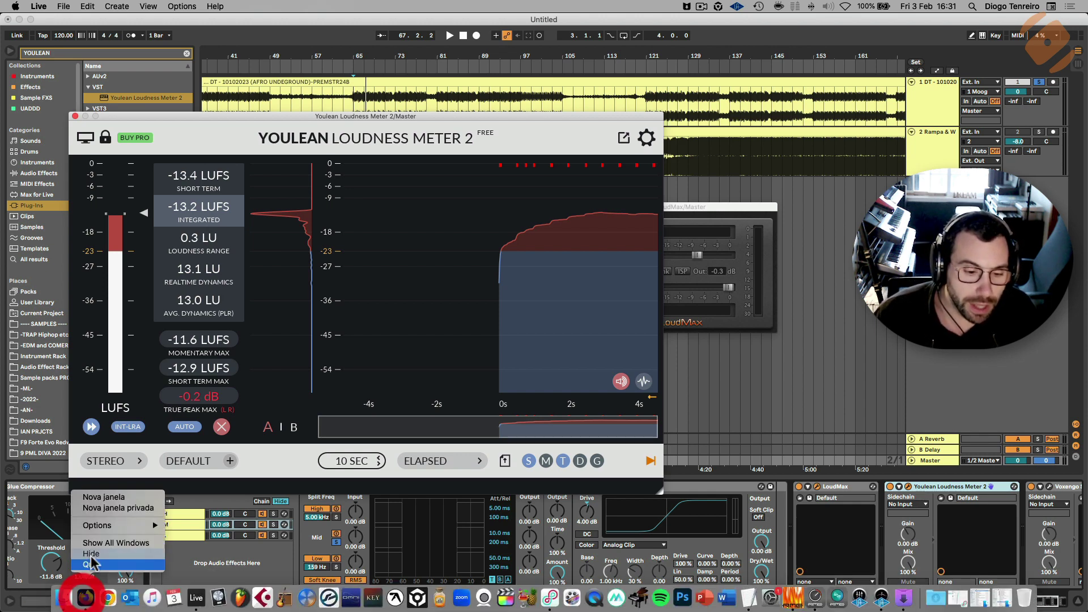
{"action": "left_click", "coordinate": [111, 499]}
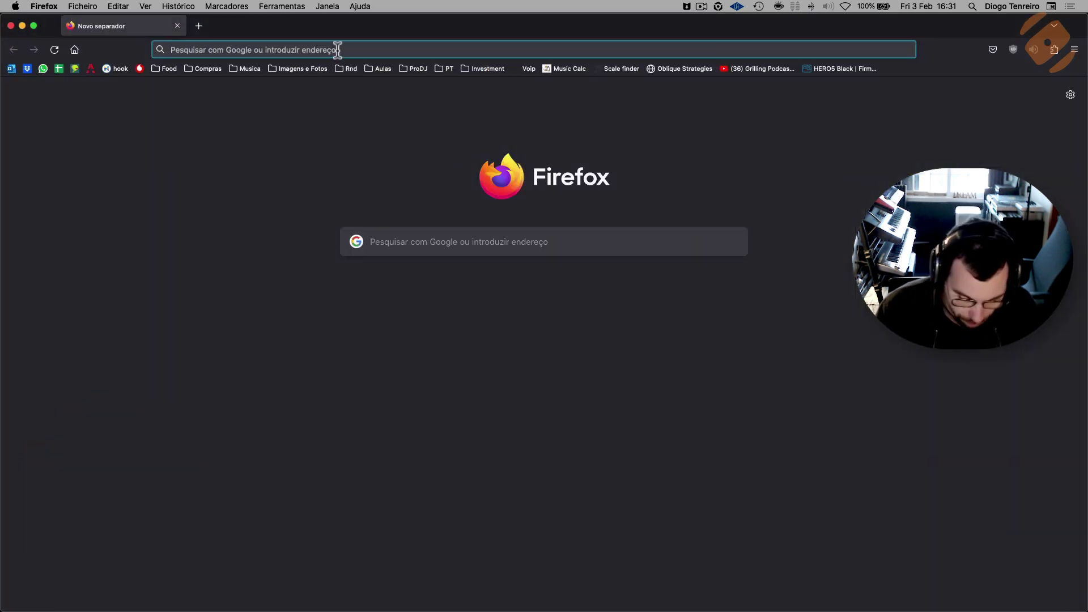
{"action": "type", "text": "ST"}
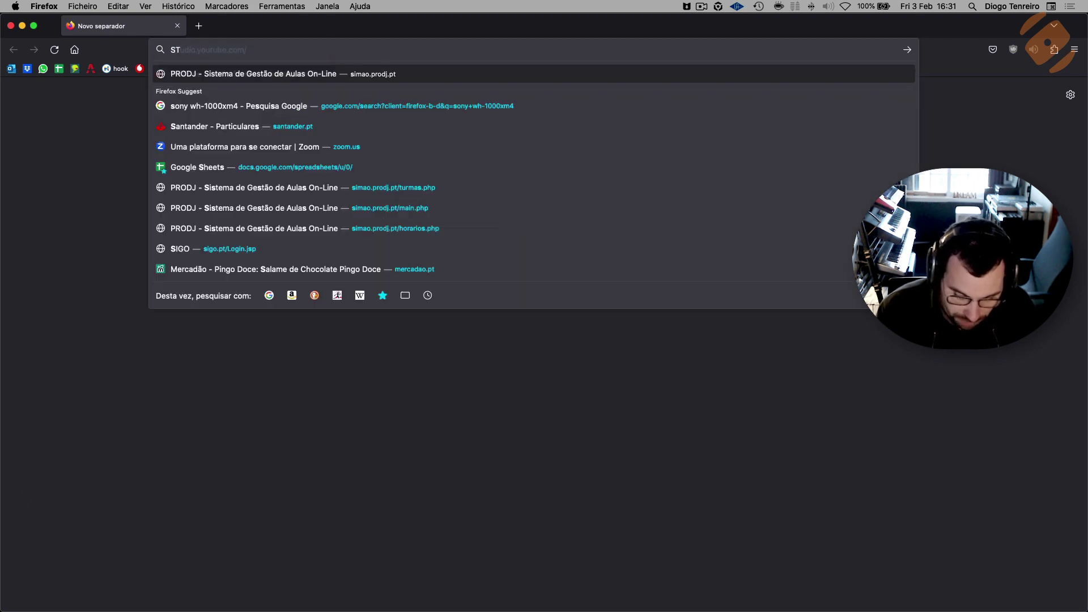
{"action": "type", "text": "REAMING PLATFORMS LUFS"}
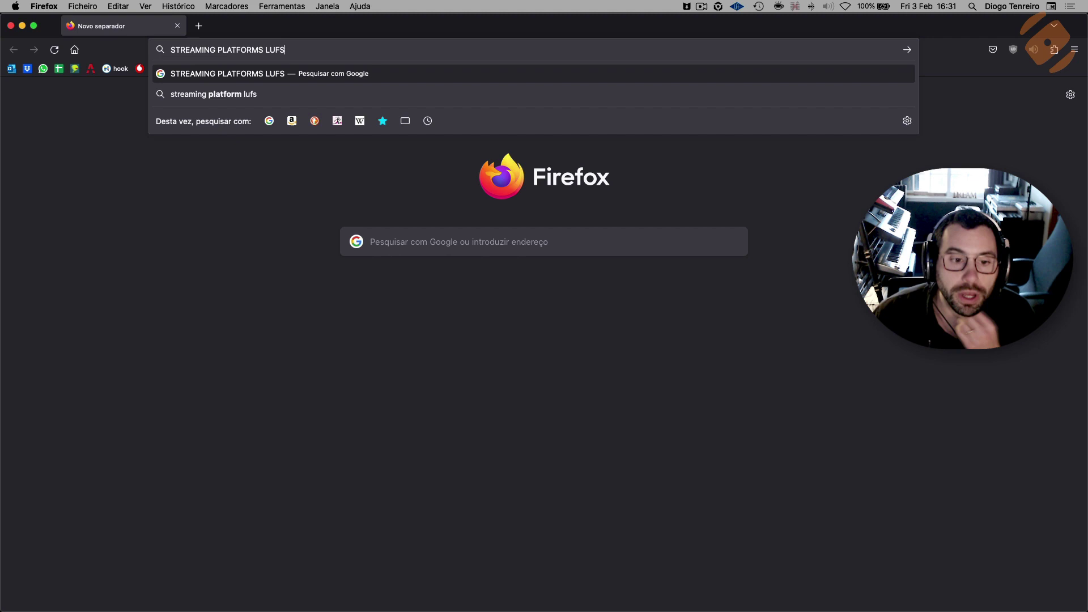
{"action": "key", "text": "Return"}
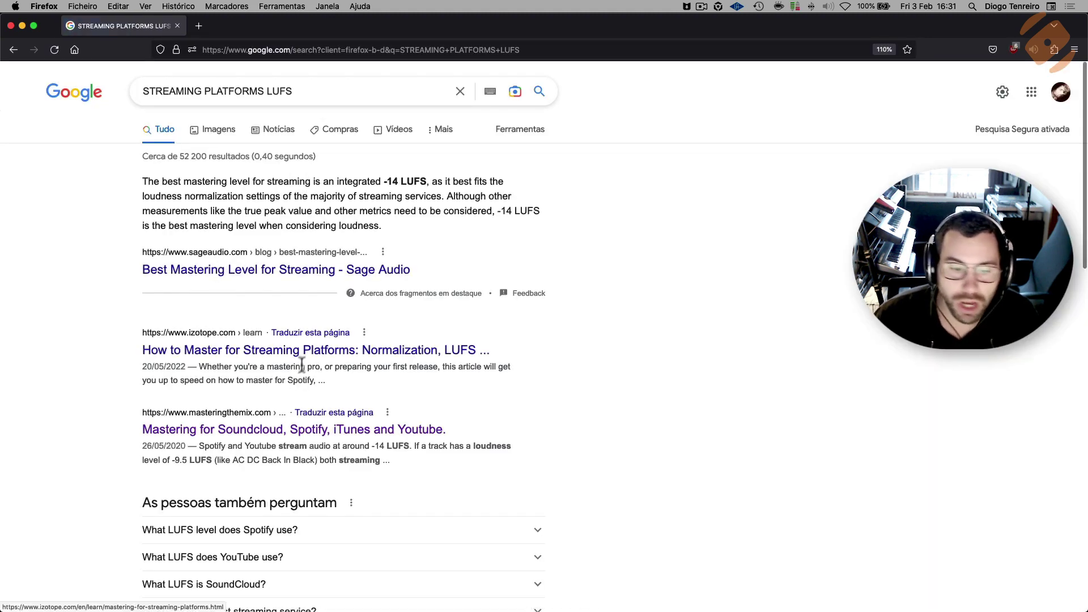
Open Sage Audio's article on the best mastering level for streaming, examine its LUFS recommendation and return to the search results.
{"action": "left_click", "coordinate": [252, 271]}
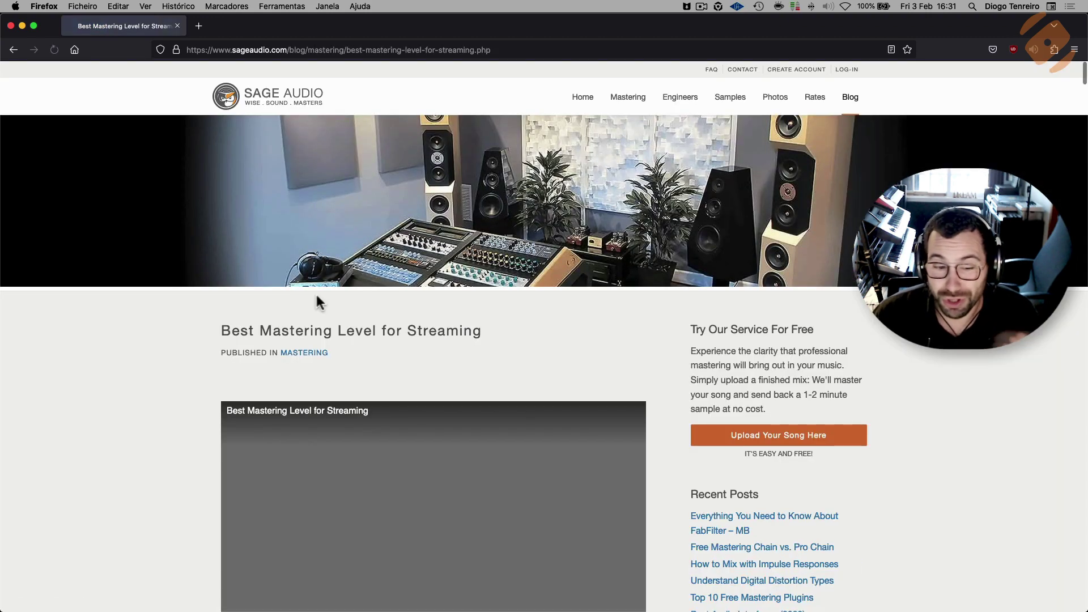
{"action": "scroll", "coordinate": [214, 349], "scroll_direction": "down", "scroll_amount": 10}
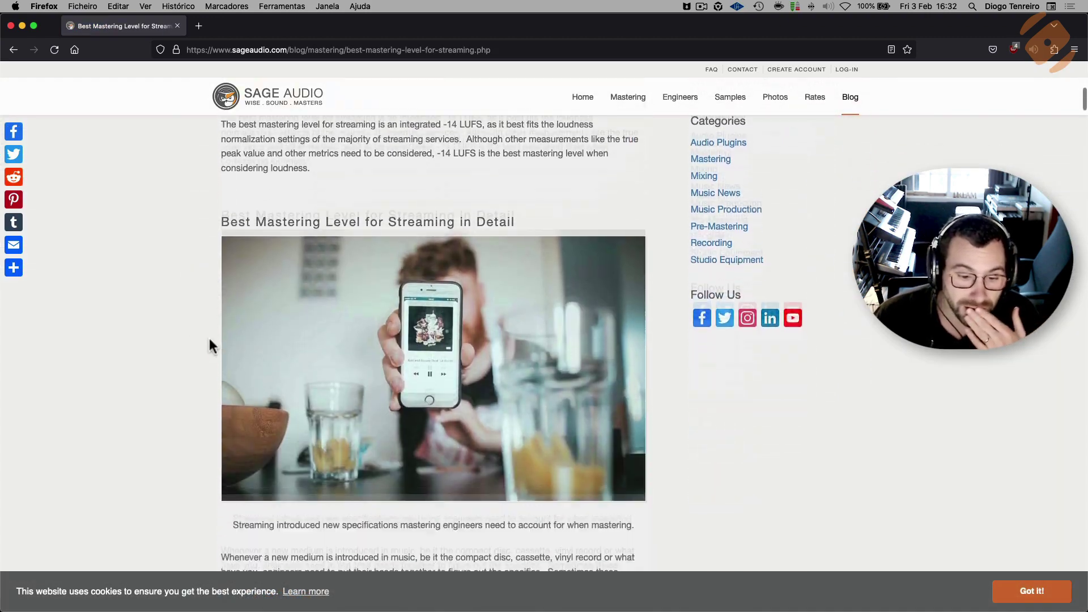
{"action": "scroll", "coordinate": [209, 340], "scroll_direction": "down", "scroll_amount": 15}
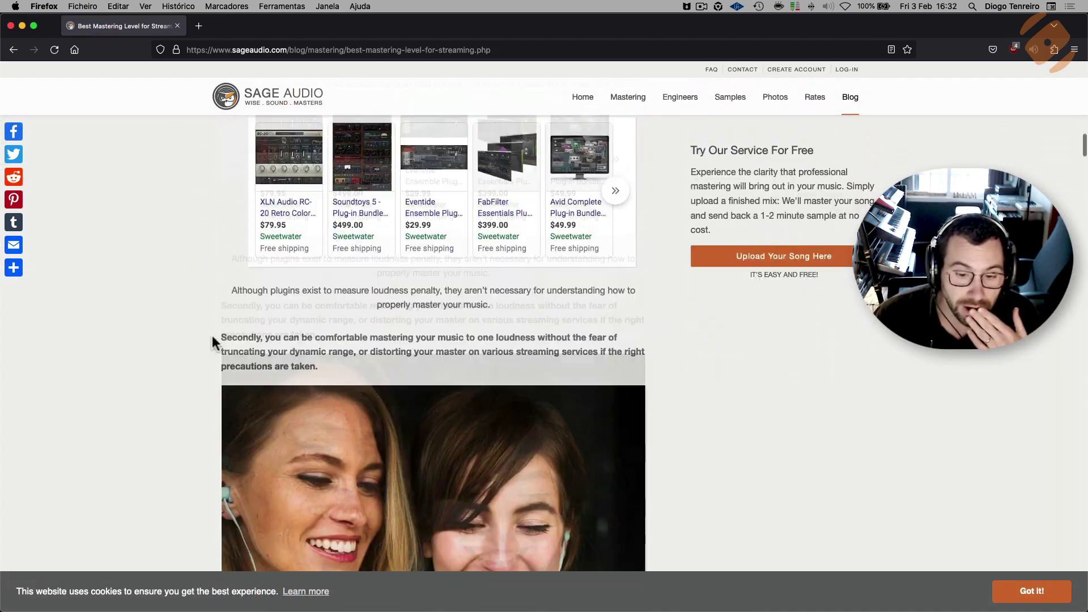
{"action": "scroll", "coordinate": [212, 342], "scroll_direction": "down", "scroll_amount": 20}
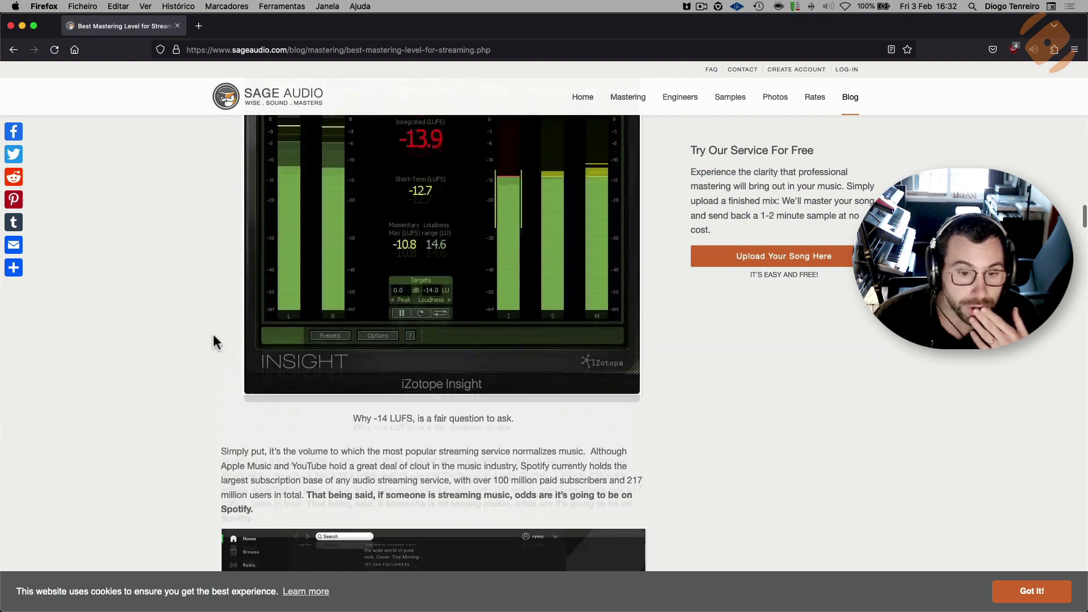
{"action": "scroll", "coordinate": [213, 342], "scroll_direction": "up", "scroll_amount": 5}
{"action": "left_click_drag", "start_coordinate": [260, 285], "coordinate": [318, 286]}
{"action": "scroll", "coordinate": [329, 334], "scroll_direction": "up", "scroll_amount": 11}
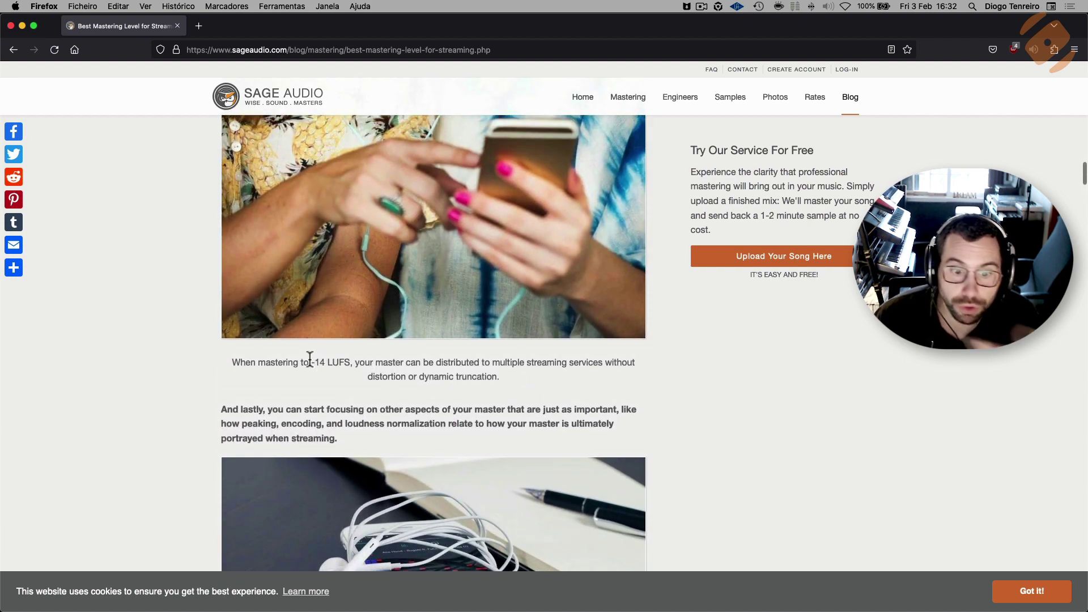
{"action": "left_click_drag", "start_coordinate": [311, 363], "coordinate": [376, 361]}
{"action": "left_click", "coordinate": [374, 381]}
{"action": "left_click", "coordinate": [13, 50]}
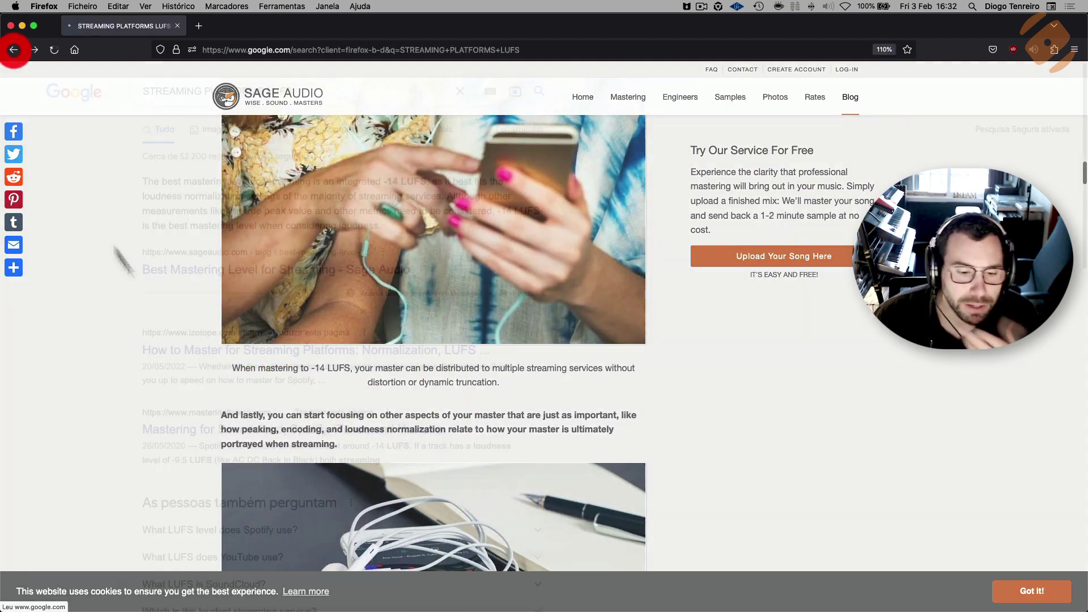
Expand the related question about which LUFS level Spotify uses and examine the reference level in its answer.
{"action": "scroll", "coordinate": [348, 425], "scroll_direction": "down", "scroll_amount": 4}
{"action": "left_click", "coordinate": [347, 419]}
{"action": "scroll", "coordinate": [340, 418], "scroll_direction": "down", "scroll_amount": 4}
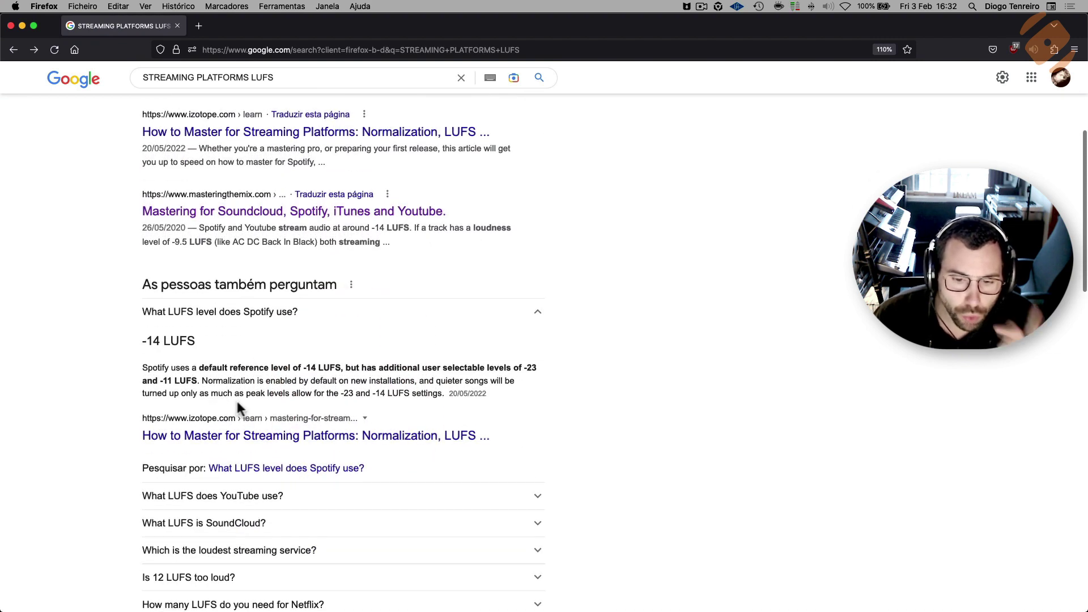
{"action": "scroll", "coordinate": [276, 391], "scroll_direction": "down", "scroll_amount": 10}
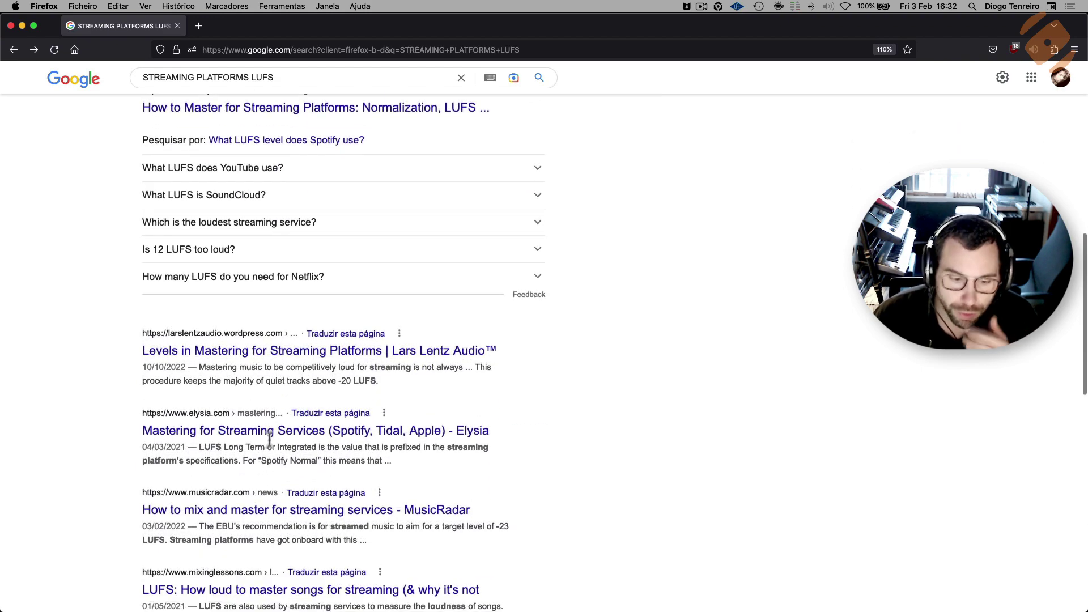
{"action": "scroll", "coordinate": [271, 426], "scroll_direction": "up", "scroll_amount": 9}
{"action": "scroll", "coordinate": [272, 432], "scroll_direction": "down", "scroll_amount": 4}
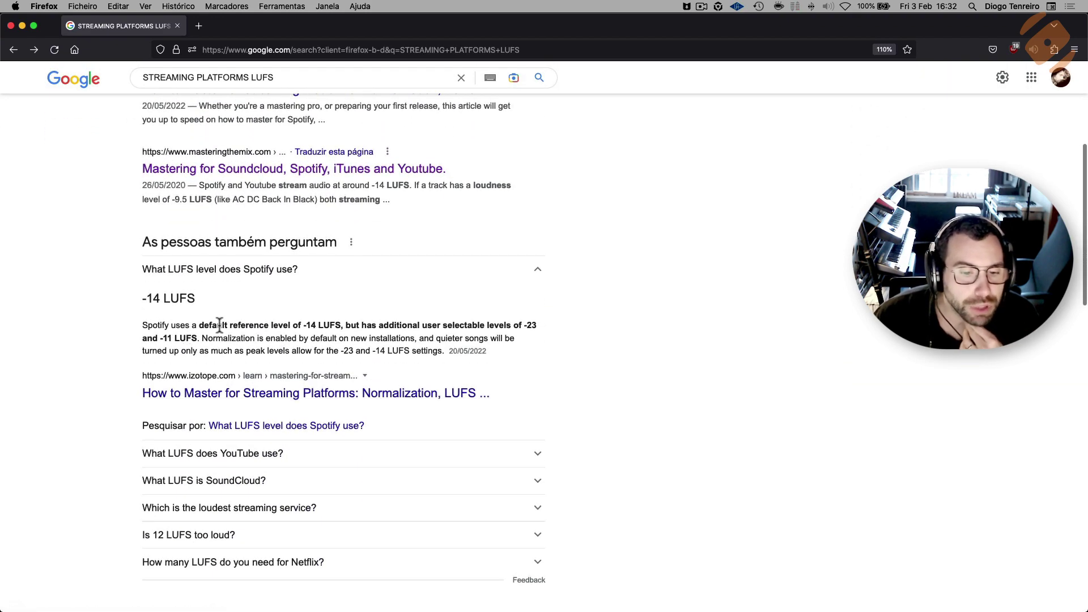
{"action": "left_click_drag", "start_coordinate": [226, 325], "coordinate": [432, 324]}
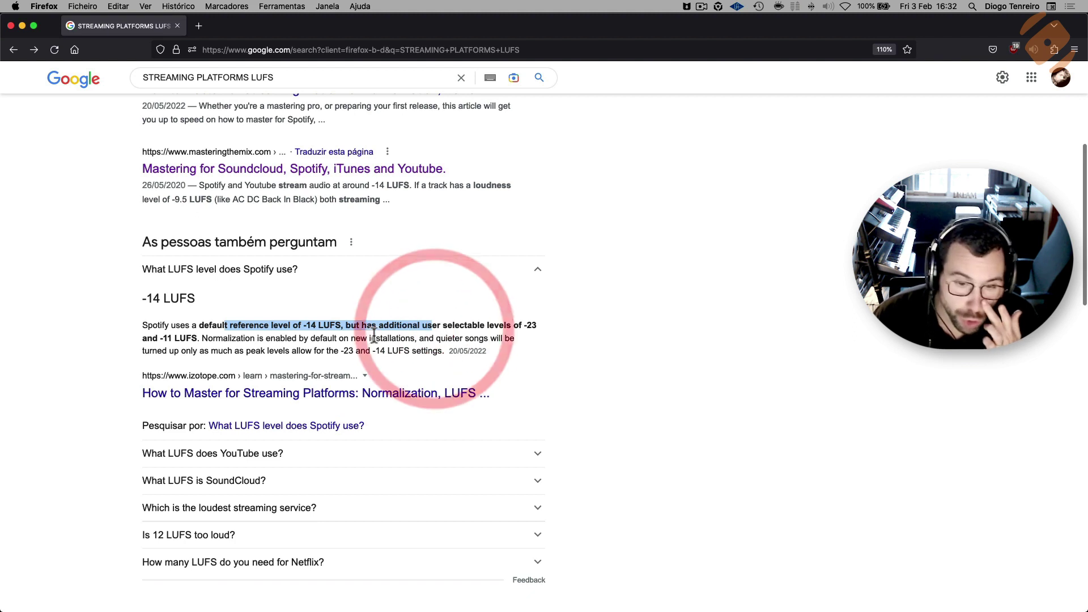
{"action": "left_click", "coordinate": [390, 336]}
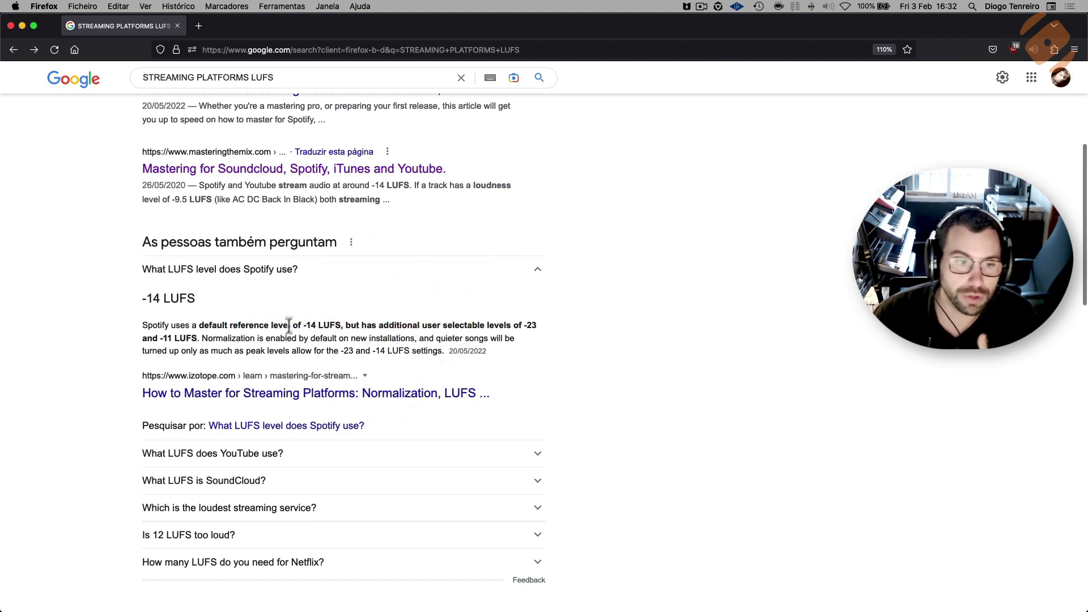
{"action": "left_click", "coordinate": [22, 25]}
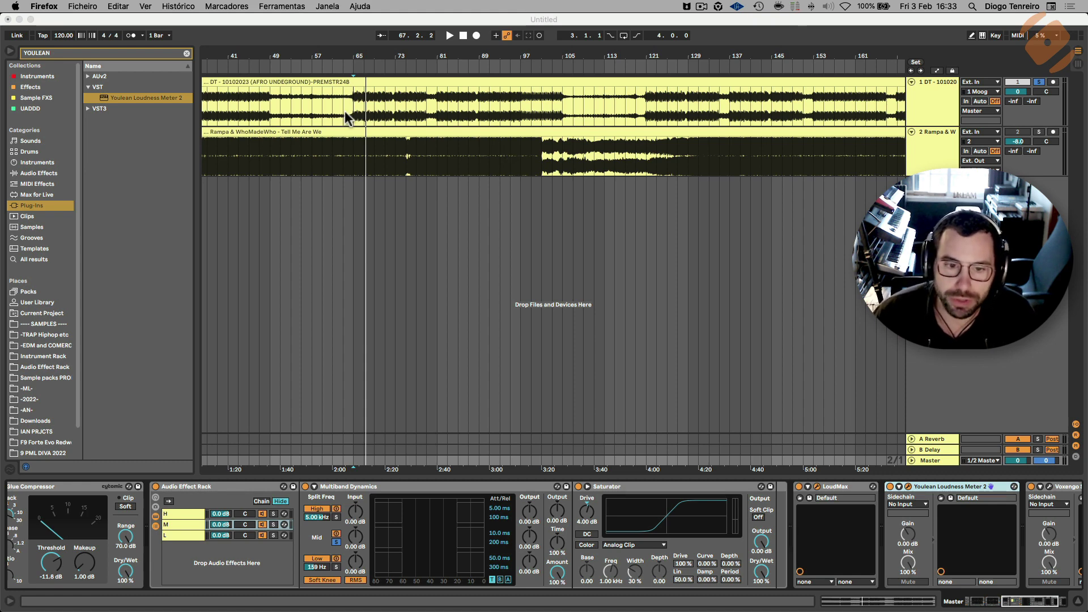
{"action": "left_click", "coordinate": [352, 95]}
{"action": "key", "text": "space"}
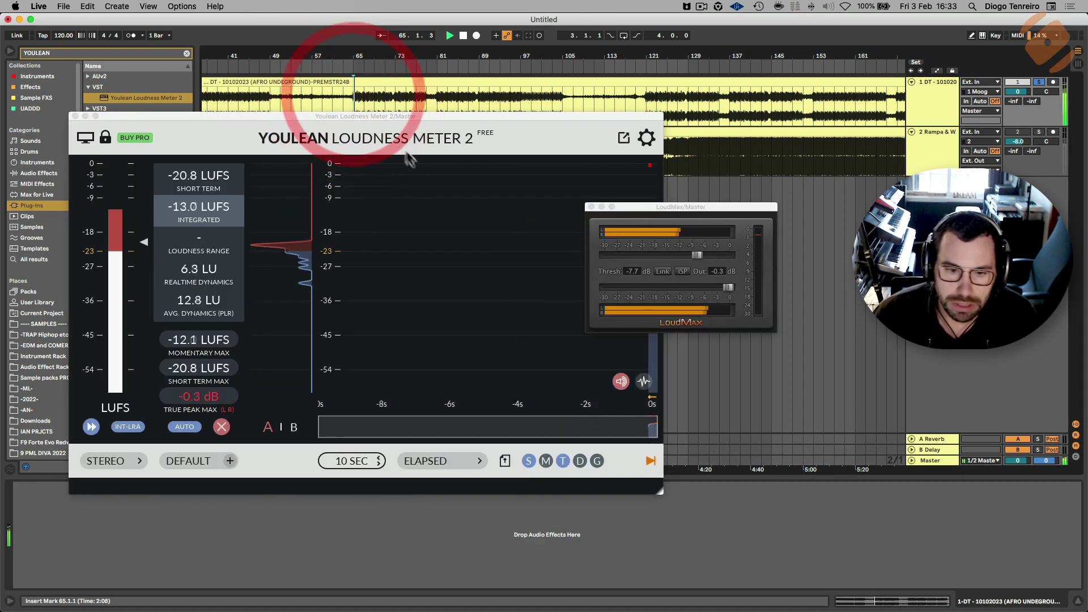
{"action": "left_click", "coordinate": [942, 101]}
{"action": "left_click", "coordinate": [932, 459]}
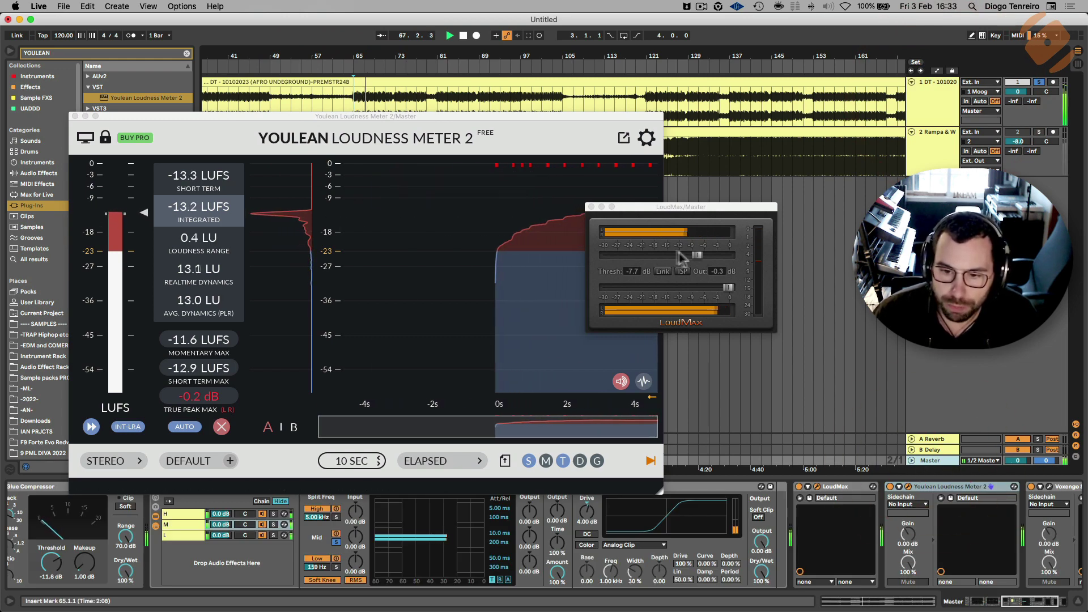
Try LoudMax's threshold at its minimum and at -18.9 dB during playback, and clear the loudness meter's measurements.
{"action": "left_click_drag", "start_coordinate": [699, 254], "coordinate": [597, 251]}
{"action": "key", "text": "space"}
{"action": "left_click", "coordinate": [599, 252]}
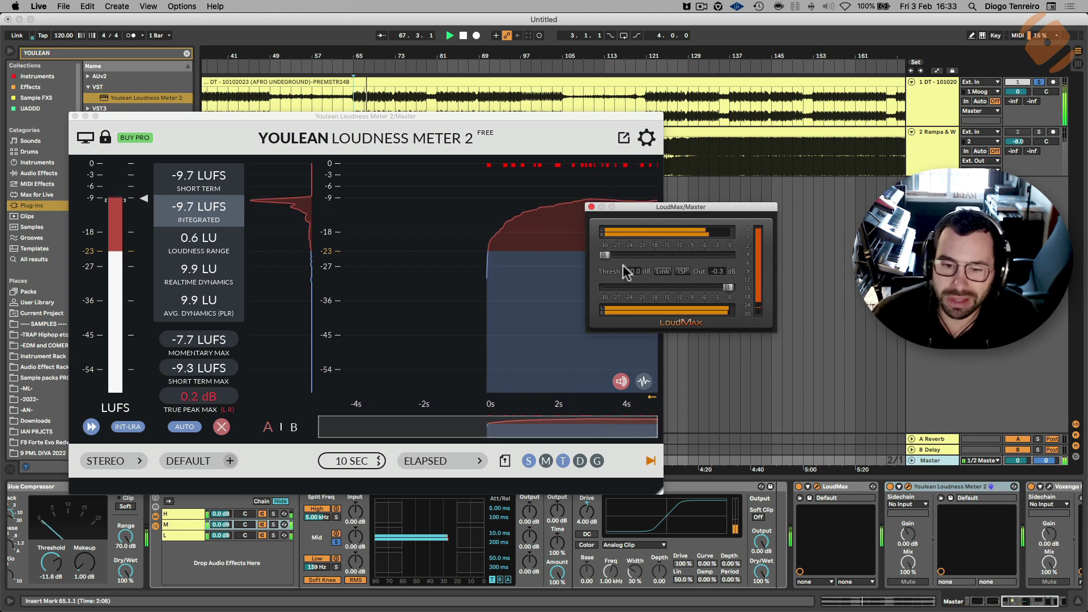
{"action": "left_click_drag", "start_coordinate": [606, 256], "coordinate": [651, 254]}
{"action": "key", "text": "space"}
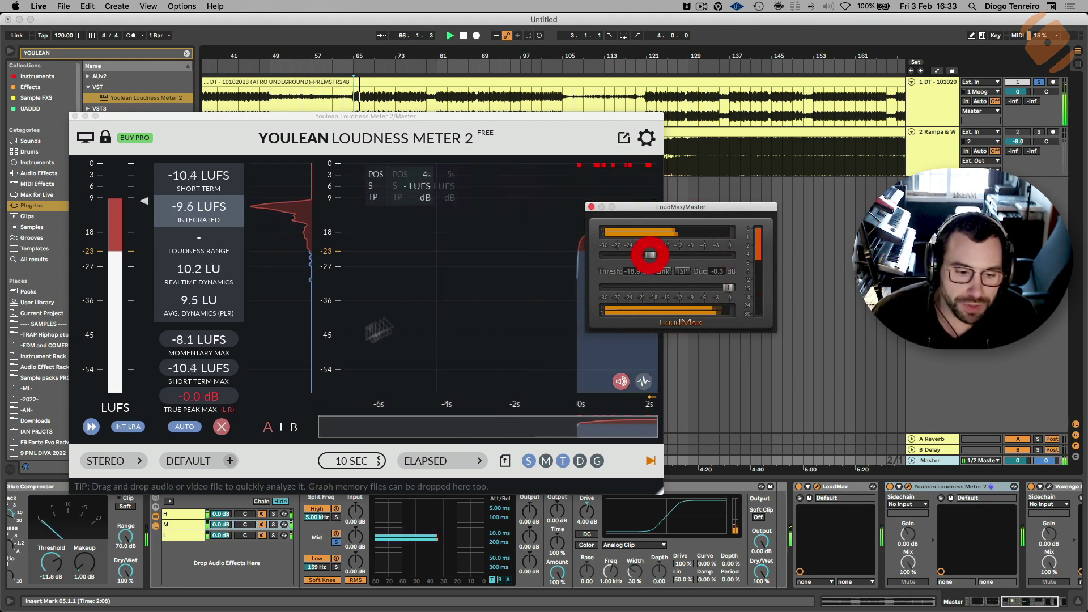
{"action": "left_click", "coordinate": [221, 427]}
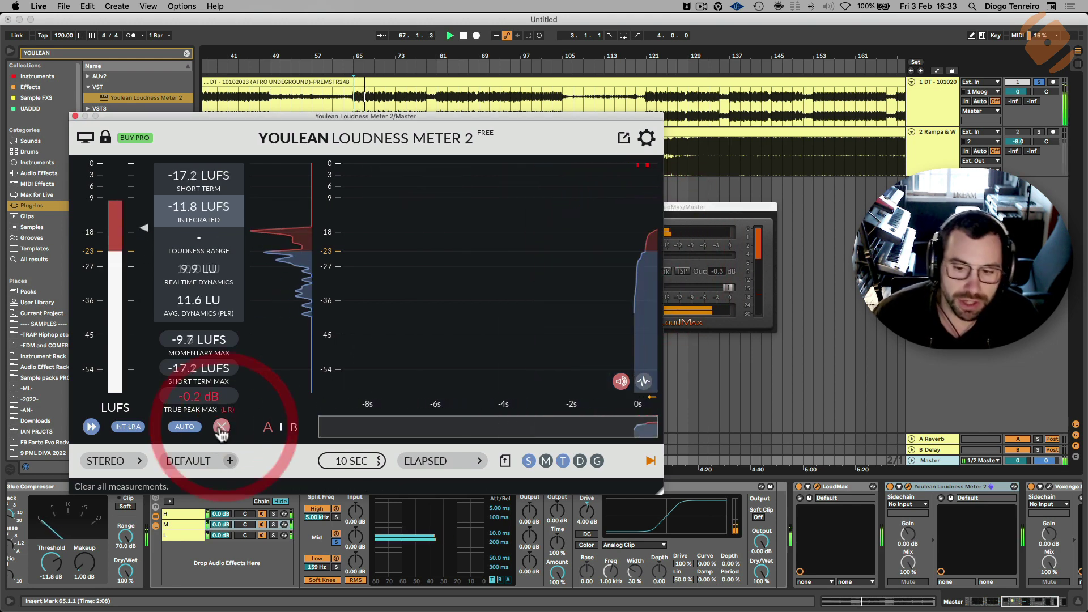
Try raising LoudMax's threshold to -16.3 dB and -14.0 dB during playback, and clear the loudness meter again.
{"action": "left_click", "coordinate": [718, 208]}
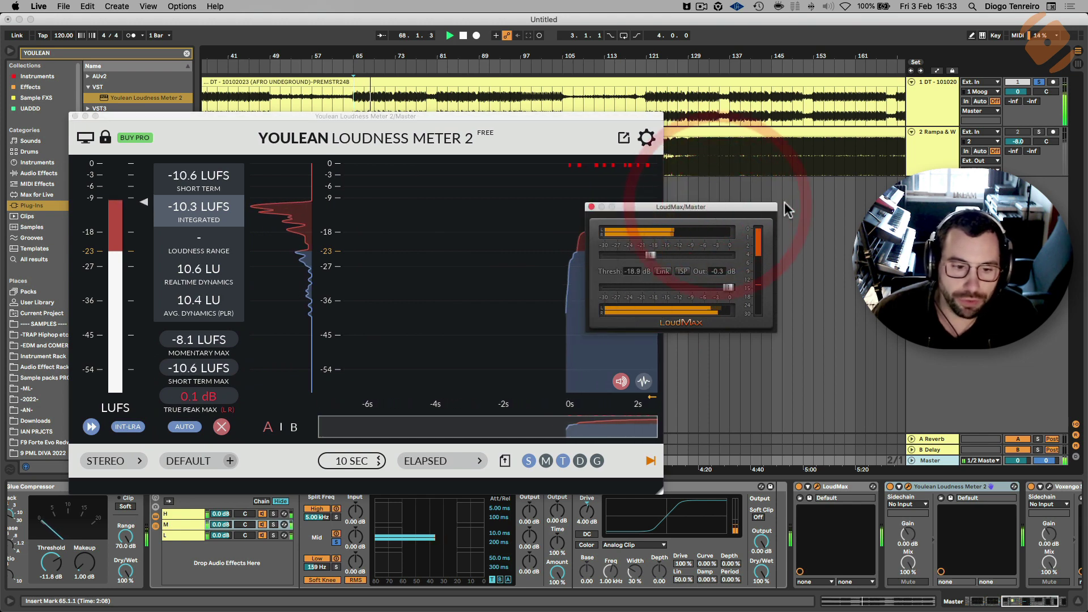
{"action": "left_click_drag", "start_coordinate": [650, 254], "coordinate": [655, 254]}
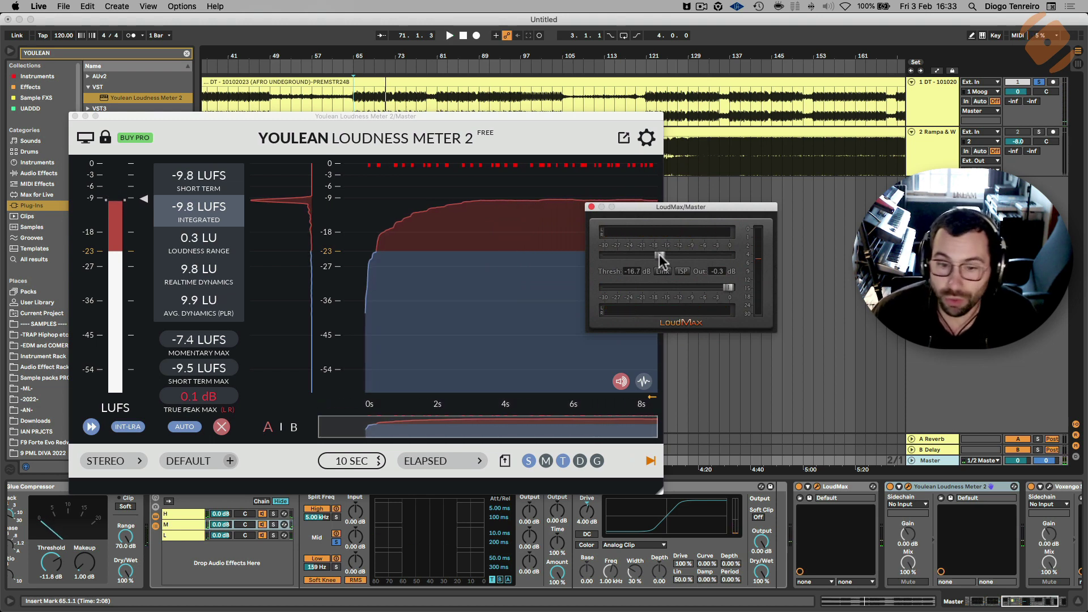
{"action": "left_click_drag", "start_coordinate": [658, 254], "coordinate": [661, 254]}
{"action": "key", "text": "space"}
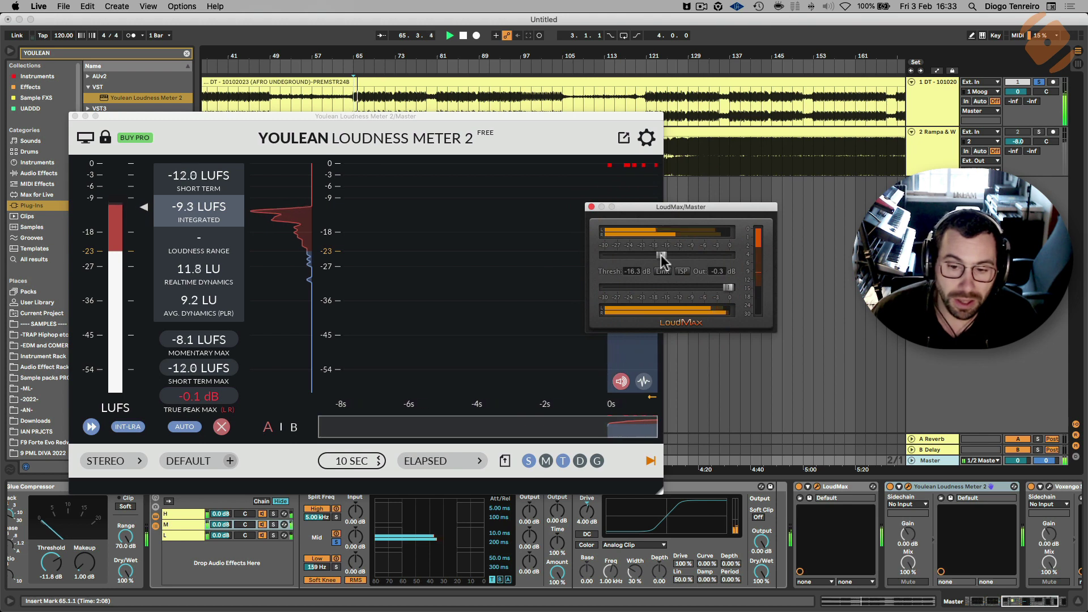
{"action": "left_click_drag", "start_coordinate": [662, 254], "coordinate": [671, 254]}
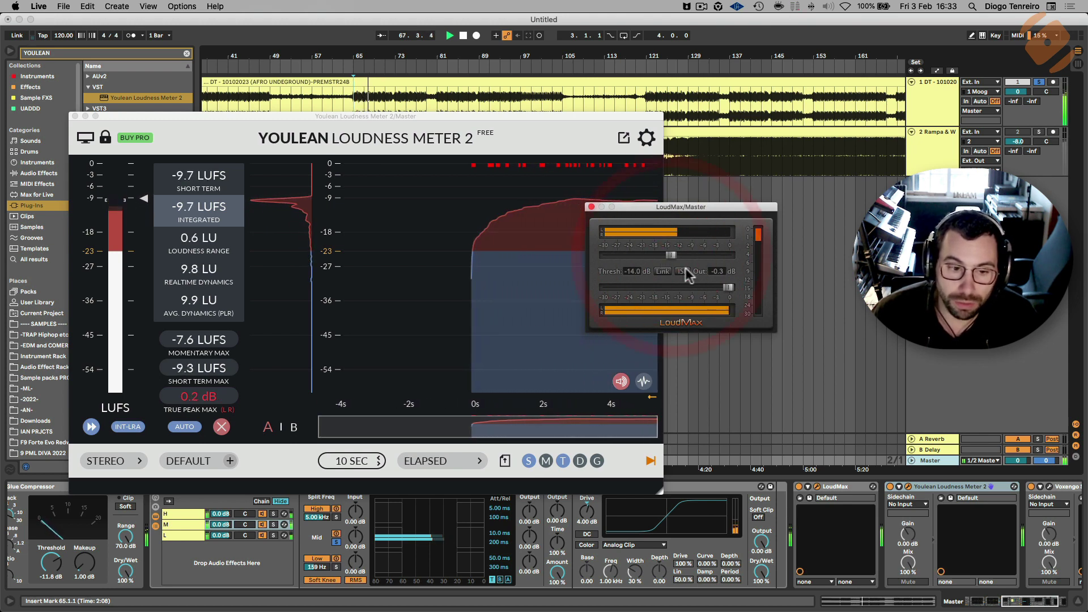
{"action": "left_click", "coordinate": [221, 426]}
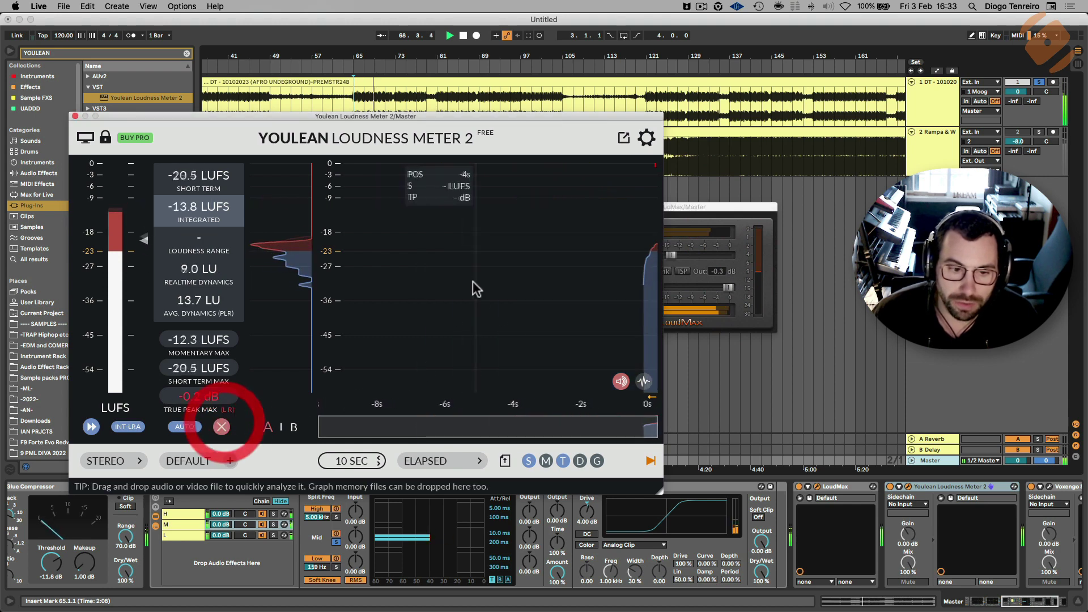
Set LoudMax's threshold to -11.7 dB after trying -11.0 dB, measuring the loudness afresh and stopping playback.
{"action": "left_click", "coordinate": [704, 208]}
{"action": "left_click_drag", "start_coordinate": [668, 254], "coordinate": [682, 254]}
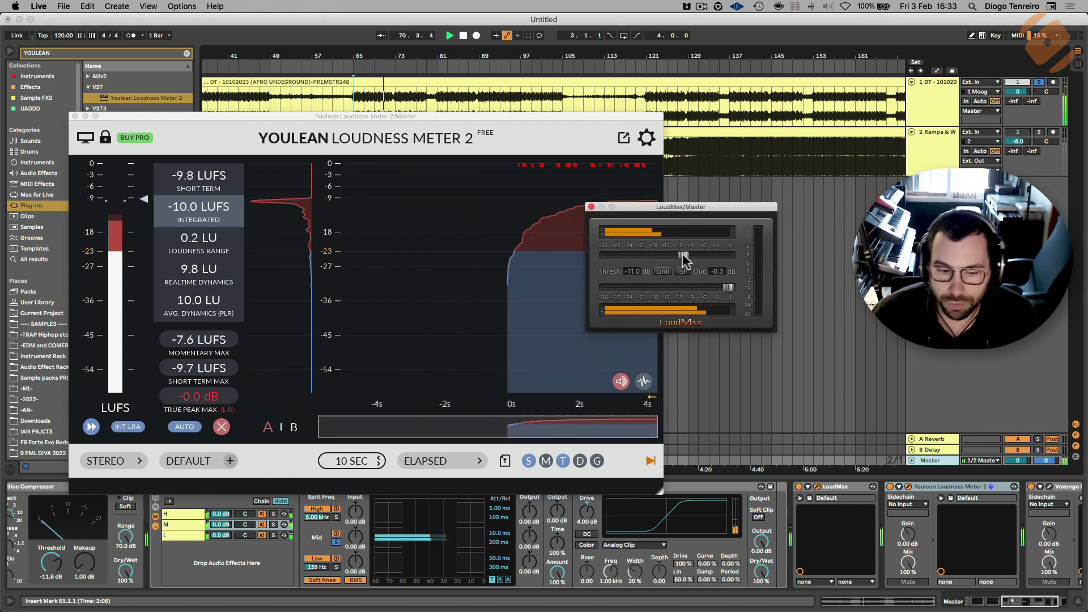
{"action": "left_click", "coordinate": [221, 426]}
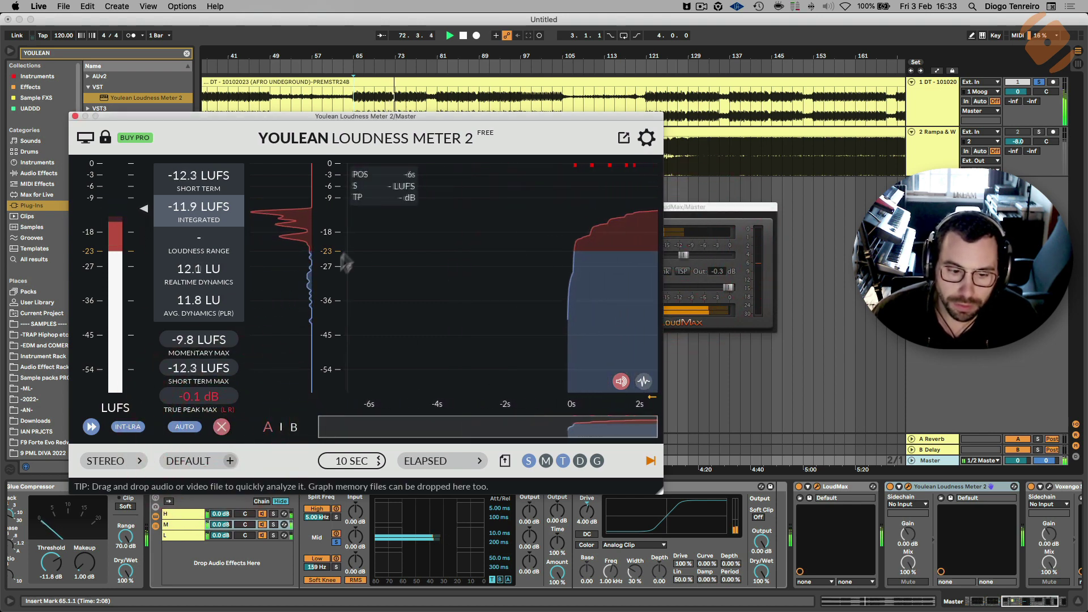
{"action": "left_click", "coordinate": [717, 212]}
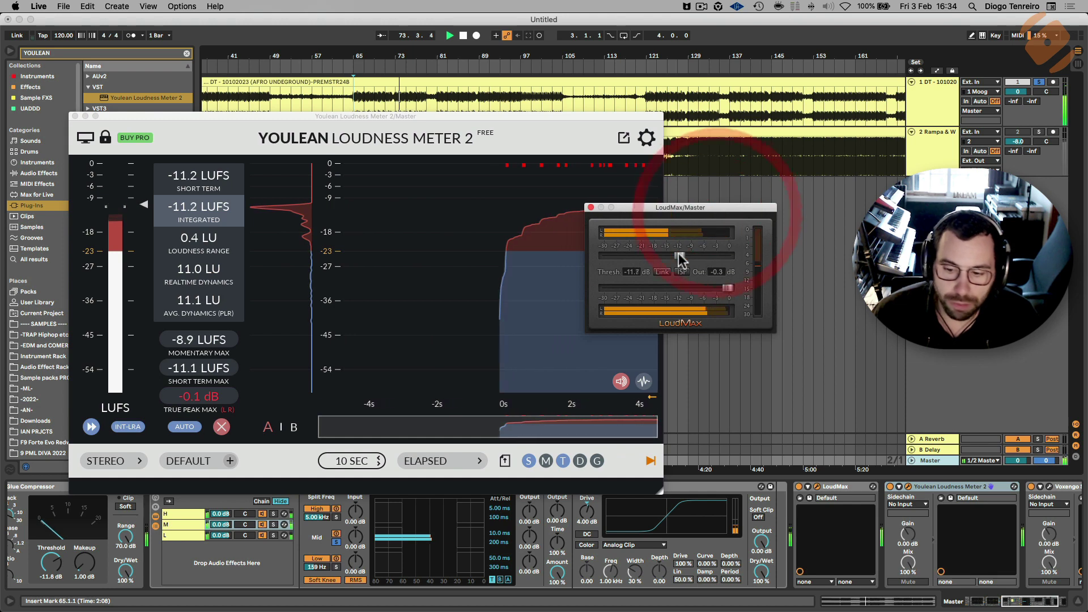
{"action": "left_click", "coordinate": [678, 253]}
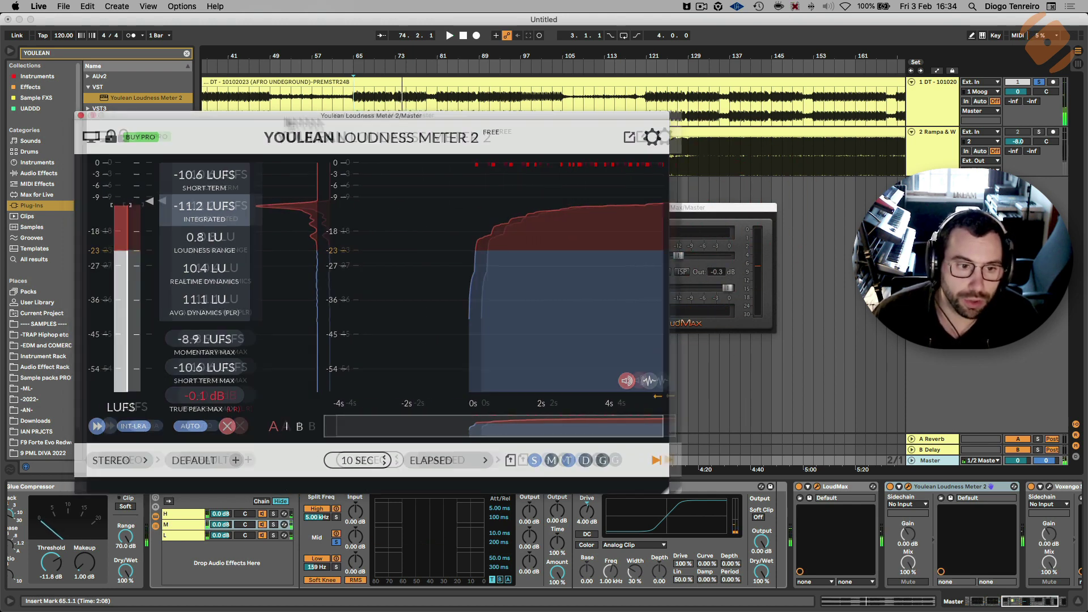
Search the audio effects for "LIMI" and insert a Limiter between LoudMax and Youlean Loudness Meter 2 on the Master.
{"action": "left_click", "coordinate": [446, 120]}
{"action": "double_click", "coordinate": [22, 52]}
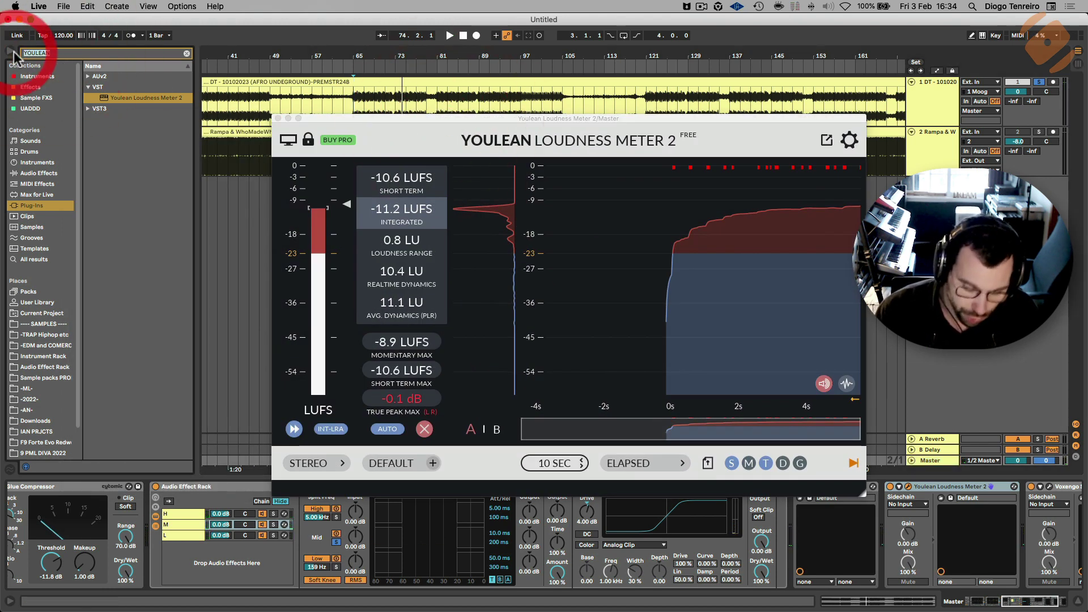
{"action": "type", "text": "LIMI"}
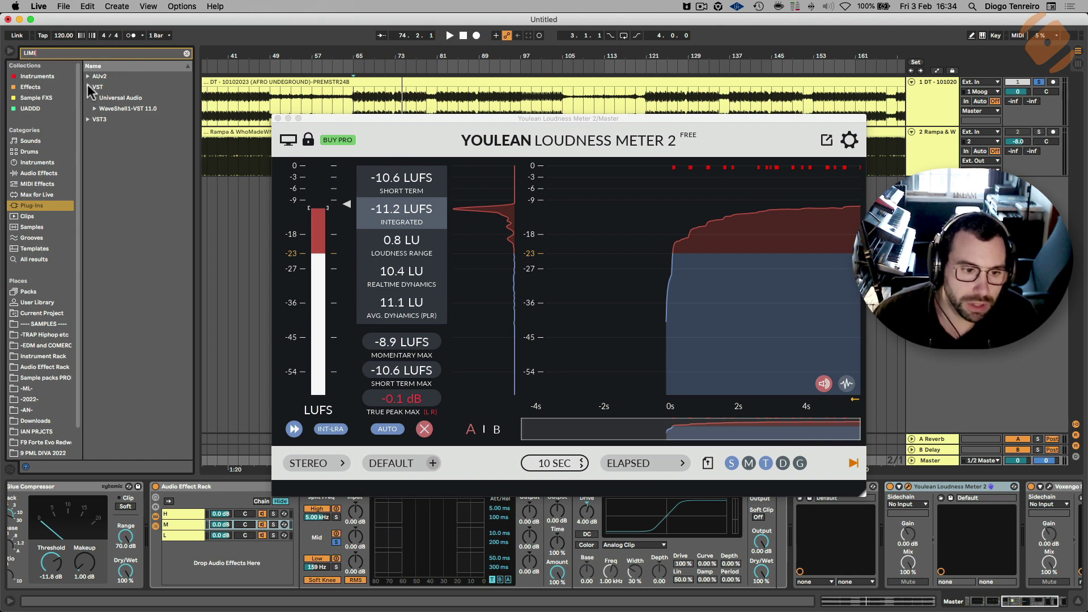
{"action": "left_click", "coordinate": [37, 173]}
{"action": "left_click", "coordinate": [113, 109]}
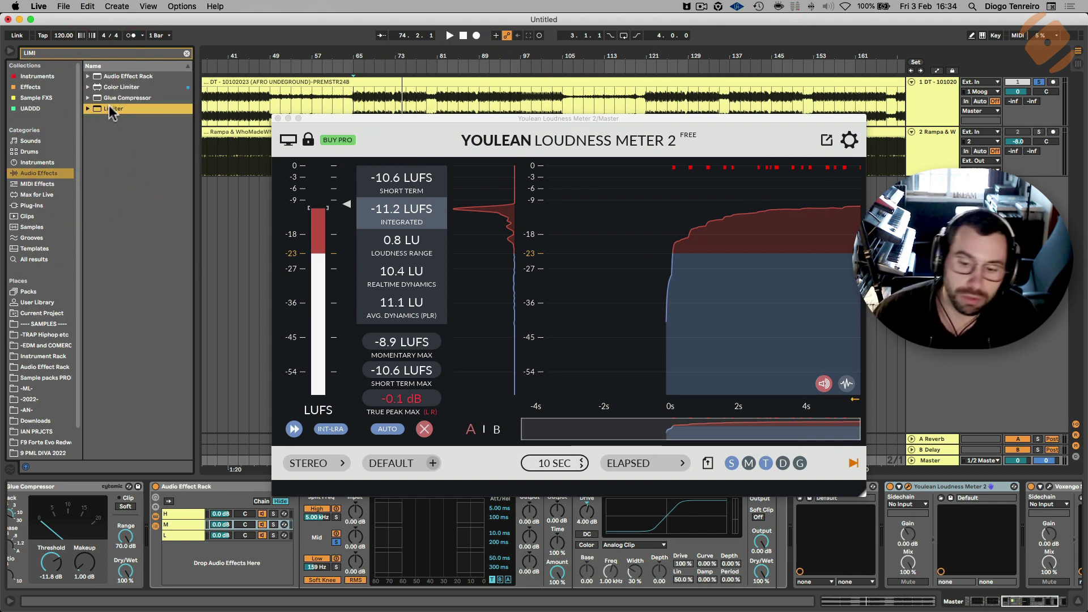
{"action": "mouse_move", "coordinate": [113, 109]}
{"action": "left_mouse_down"}
{"action": "mouse_move", "coordinate": [607, 431]}
{"action": "mouse_move", "coordinate": [887, 538]}
{"action": "left_mouse_up"}
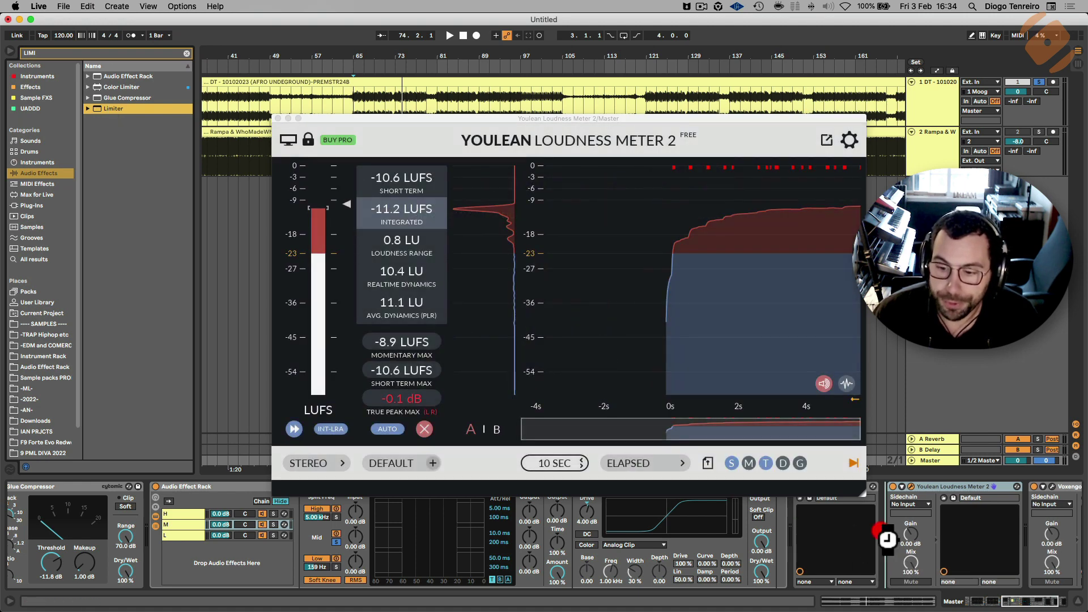
Set the Limiter's gain to 0.80 dB after trying 6.40 dB during playback, and move the loudness meter window off LoudMax.
{"action": "key", "text": "space"}
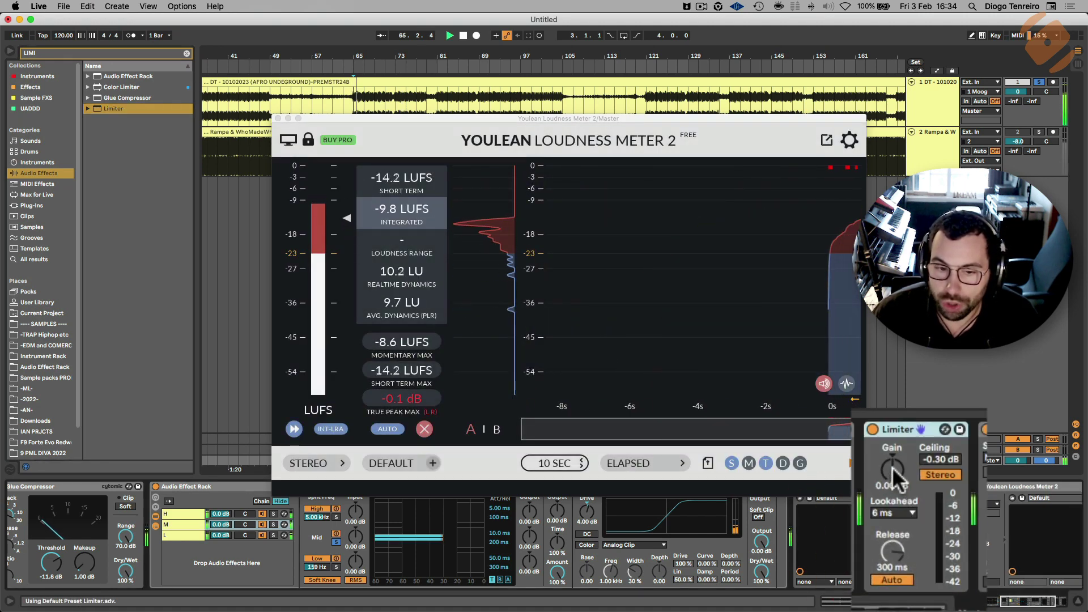
{"action": "left_click", "coordinate": [892, 467]}
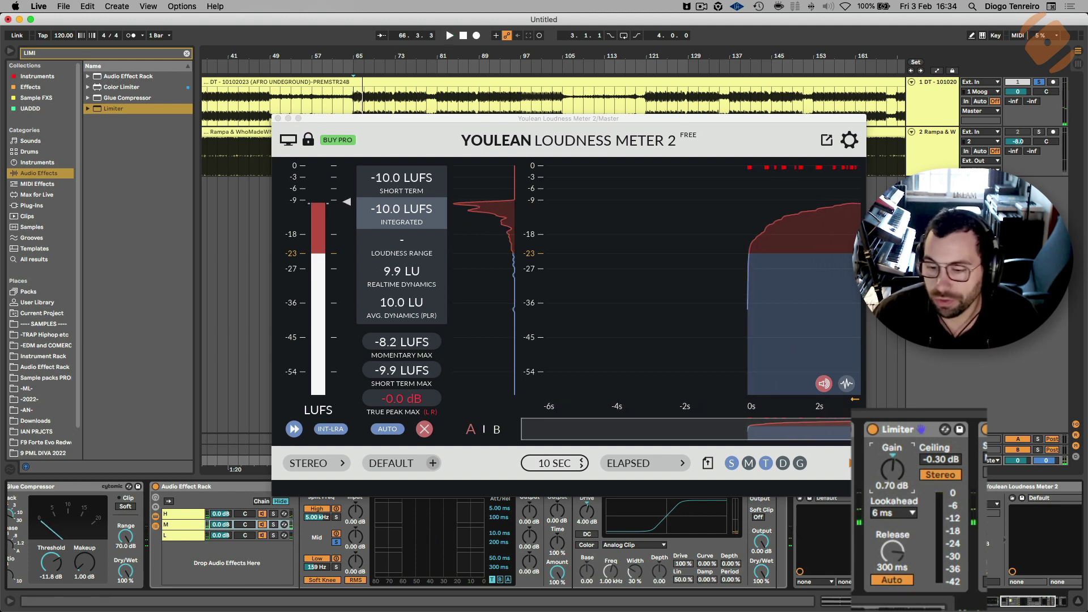
{"action": "key", "text": "space"}
{"action": "left_click_drag", "start_coordinate": [893, 468], "coordinate": [892, 436]}
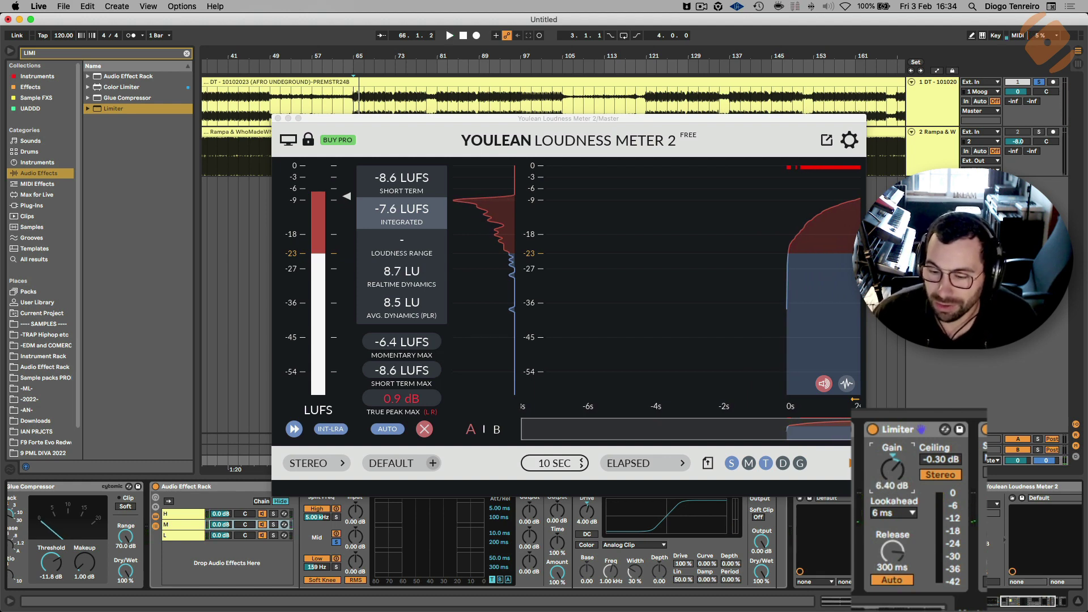
{"action": "key", "text": "space"}
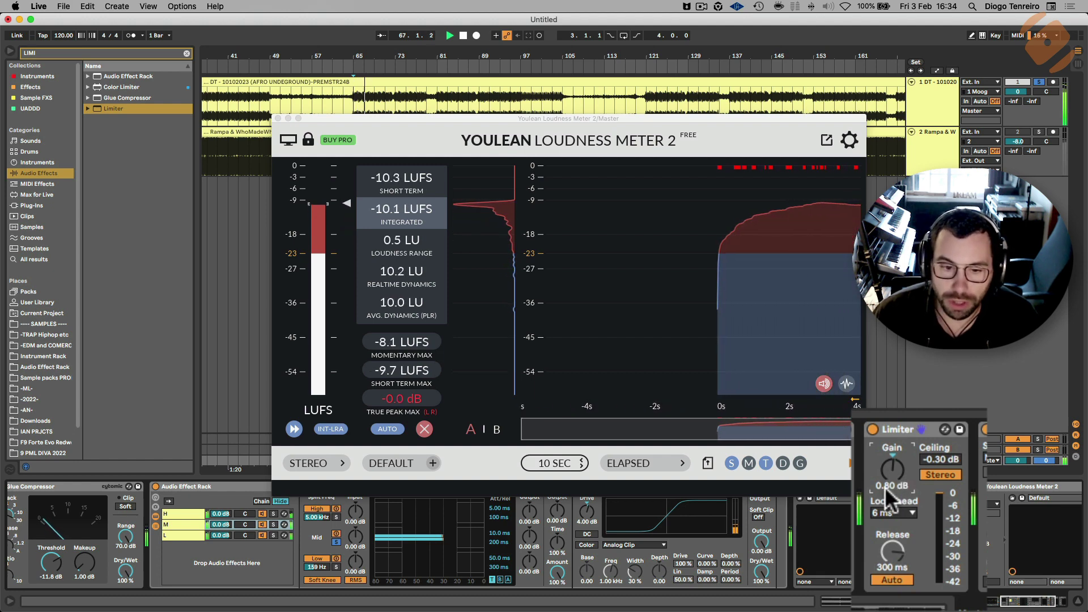
{"action": "left_click_drag", "start_coordinate": [503, 124], "coordinate": [328, 112]}
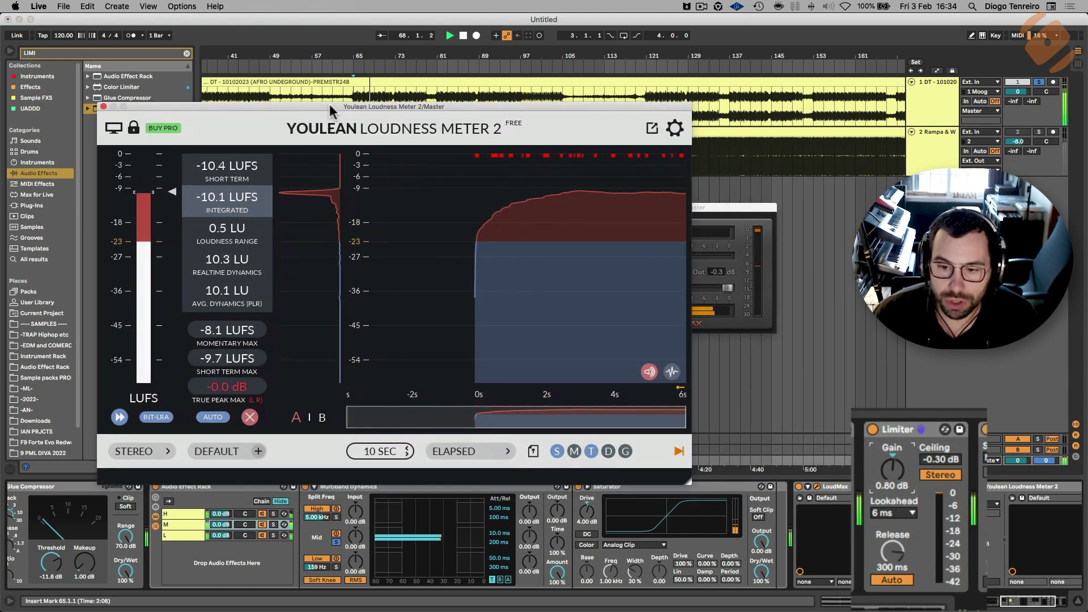
Set LoudMax's threshold to -11.4 dB, stop playback, and move the loudness meter and LoudMax windows clear of the tracks.
{"action": "left_click", "coordinate": [743, 207]}
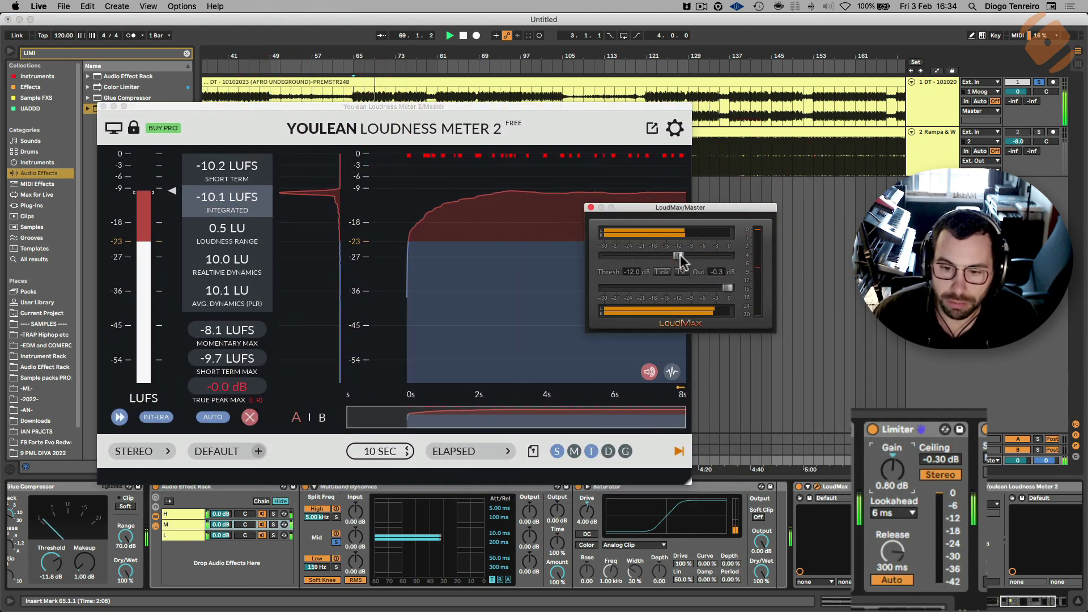
{"action": "left_click_drag", "start_coordinate": [679, 255], "coordinate": [683, 255]}
{"action": "key", "text": "space"}
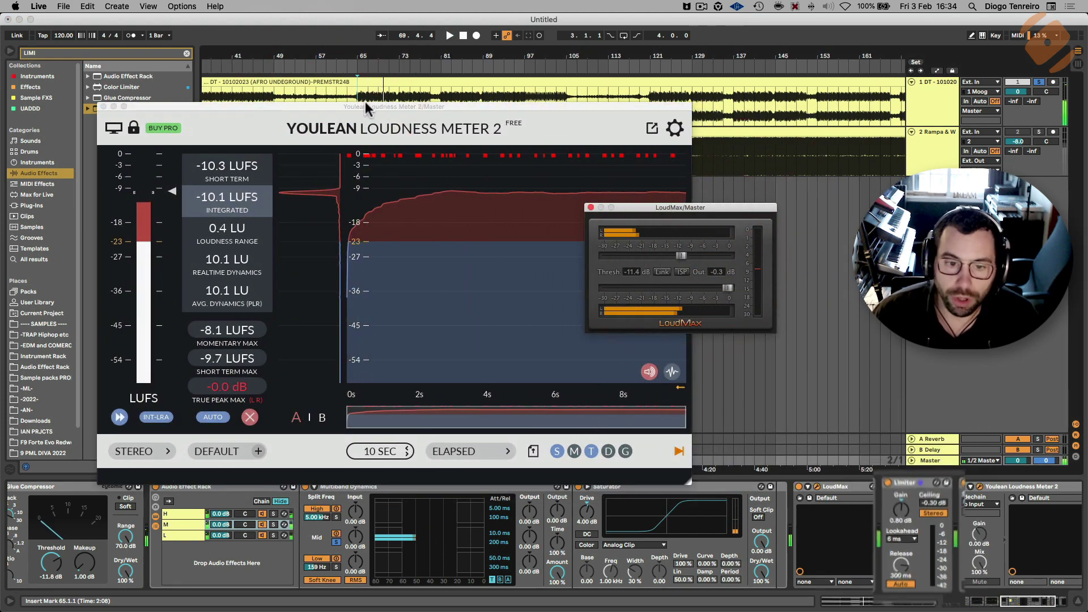
{"action": "left_click_drag", "start_coordinate": [365, 107], "coordinate": [407, 285]}
{"action": "left_click_drag", "start_coordinate": [644, 213], "coordinate": [655, 310]}
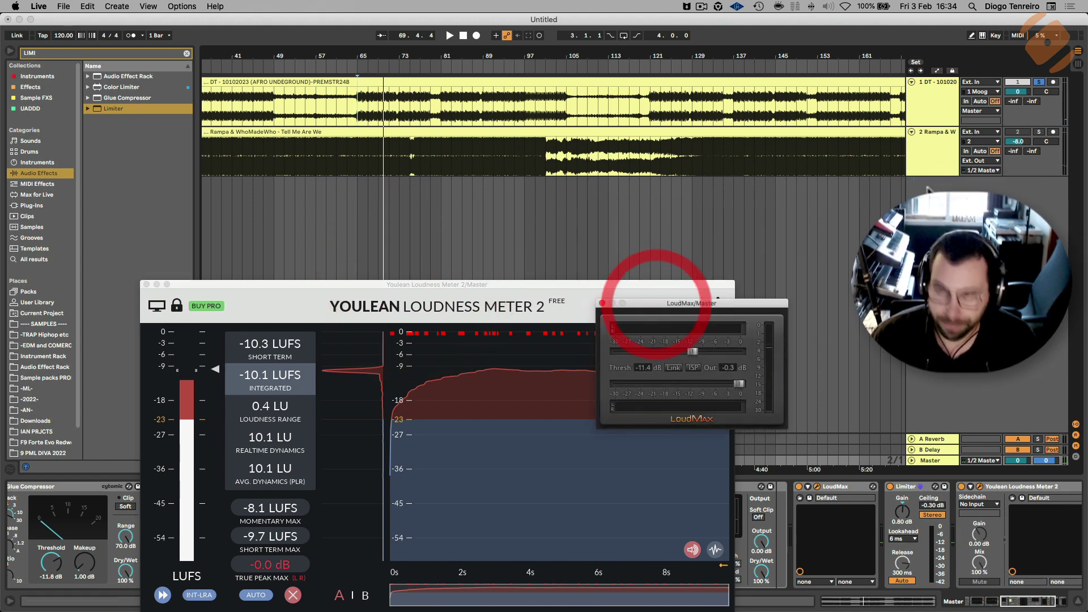
Add a new audio track below the Rampa & WhoMadeWho reference, take its input from Master, and arm it for recording.
{"action": "left_click", "coordinate": [930, 151]}
{"action": "key", "text": "super+t"}
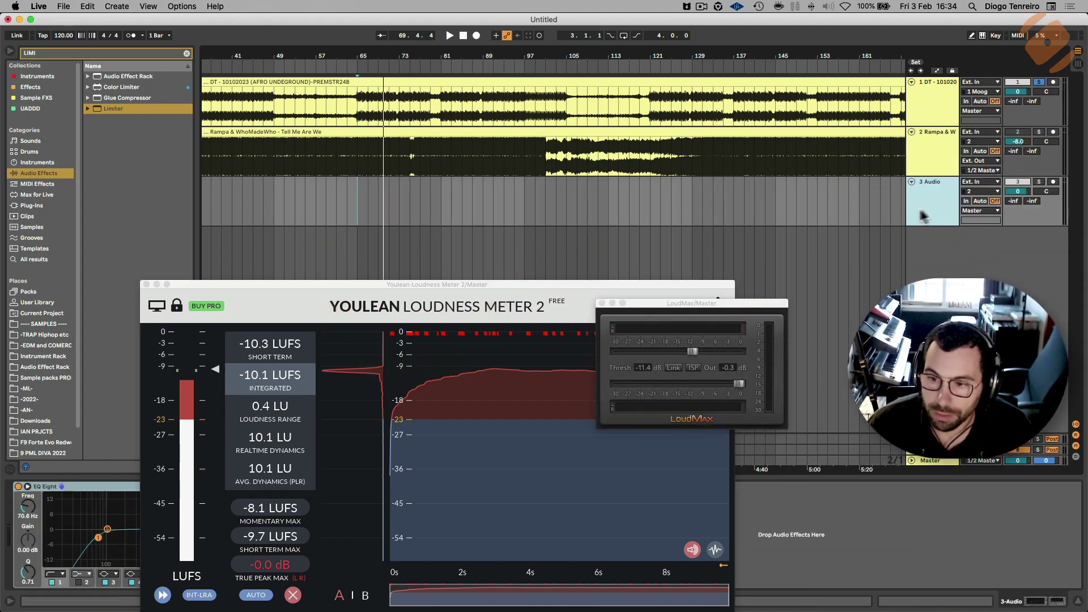
{"action": "left_click", "coordinate": [982, 182]}
{"action": "left_click", "coordinate": [976, 254]}
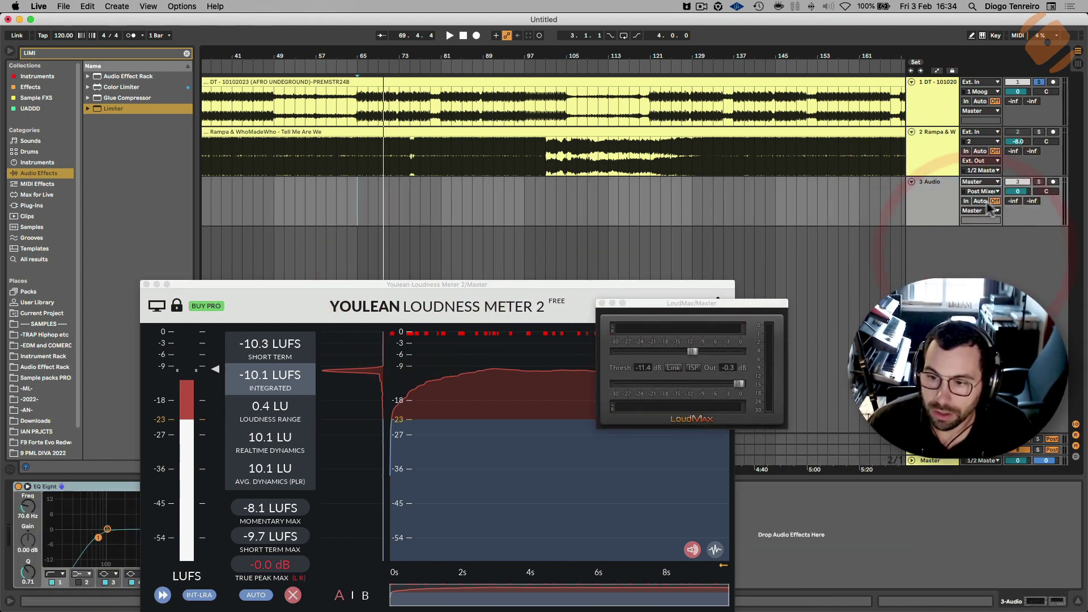
{"action": "left_click", "coordinate": [1053, 182]}
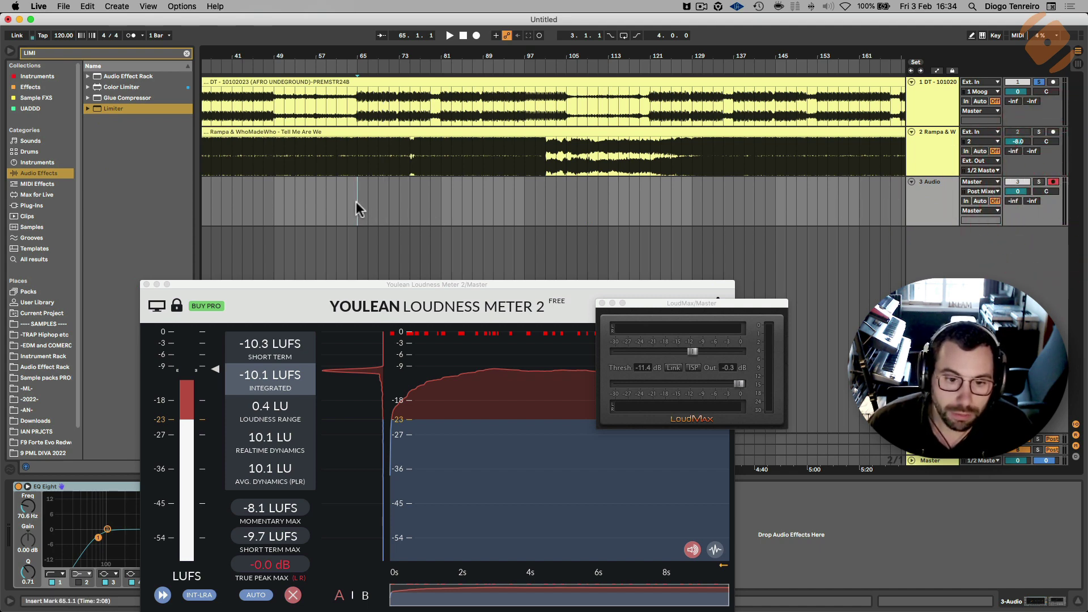
Record the Master output onto the new audio track from bar 63 to just past bar 67.
{"action": "left_click", "coordinate": [348, 193]}
{"action": "left_click", "coordinate": [477, 35]}
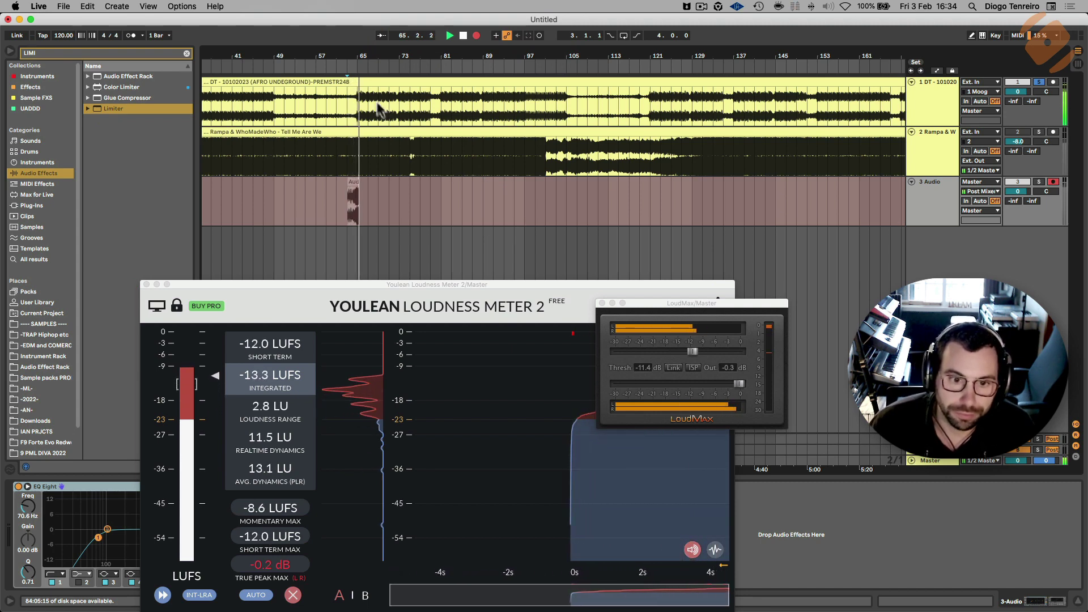
{"action": "left_click_drag", "start_coordinate": [354, 58], "coordinate": [354, 62]}
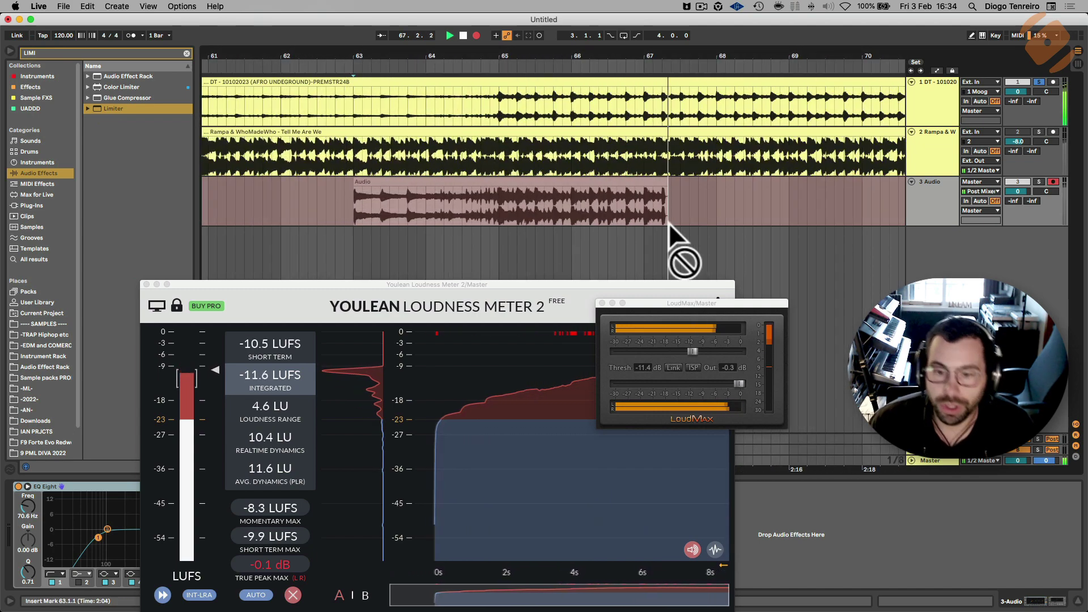
{"action": "key", "text": "space"}
Compare the waveforms from bar 65 onward in the recorded clip and the original premaster clip.
{"action": "left_click_drag", "start_coordinate": [500, 204], "coordinate": [630, 208]}
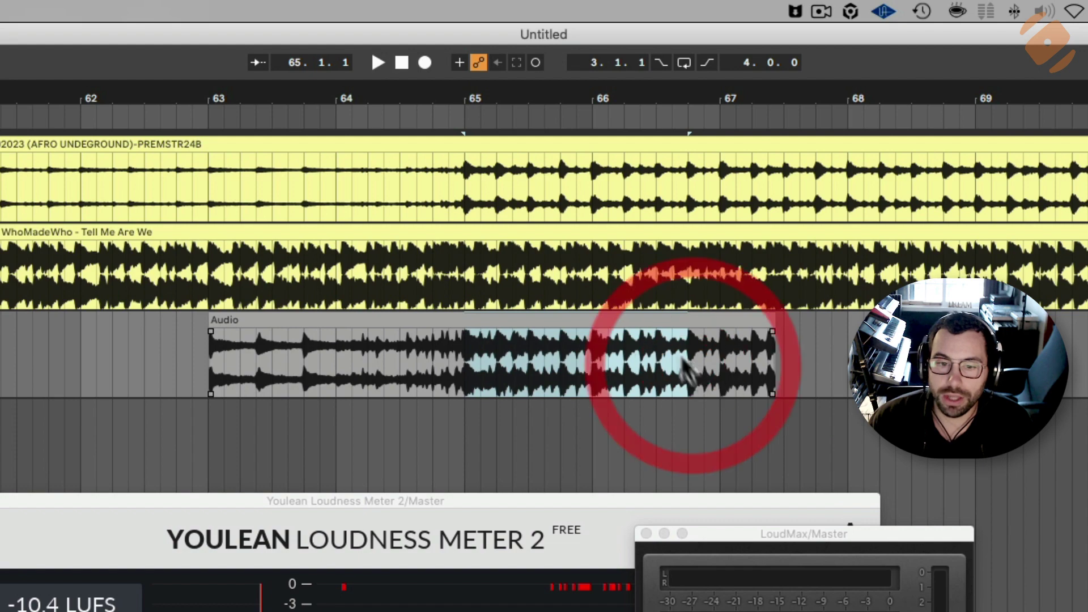
{"action": "left_click_drag", "start_coordinate": [471, 158], "coordinate": [792, 162]}
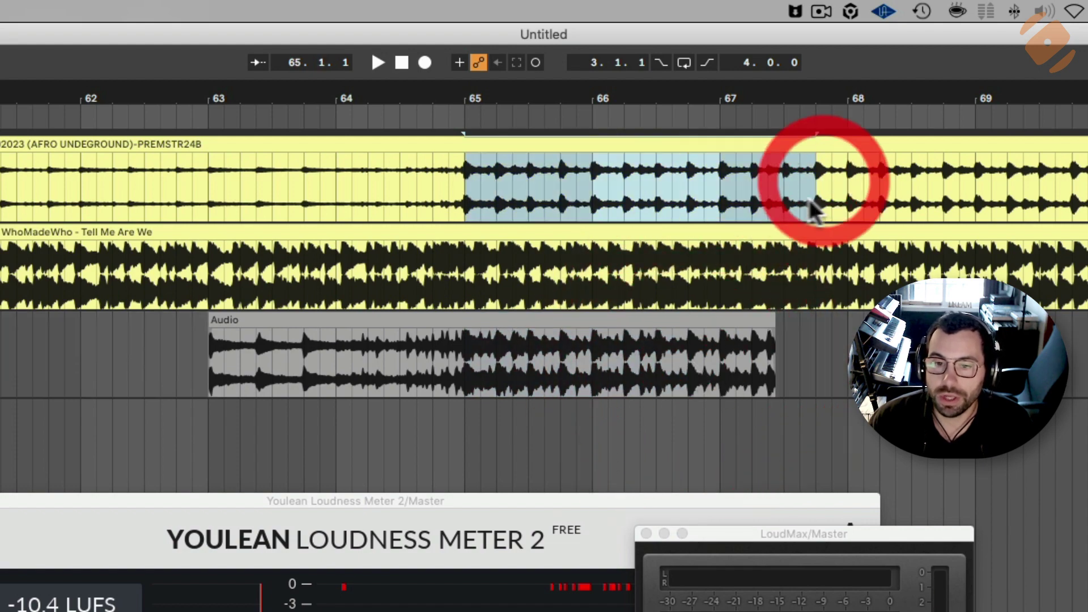
{"action": "left_click_drag", "start_coordinate": [675, 109], "coordinate": [711, 238]}
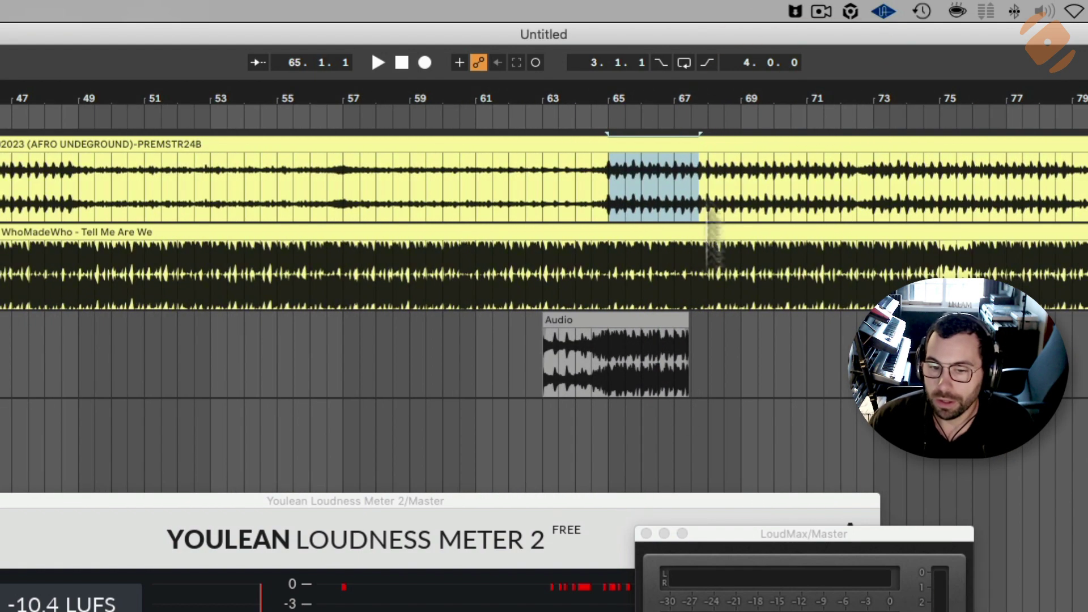
{"action": "left_click_drag", "start_coordinate": [692, 502], "coordinate": [587, 241]}
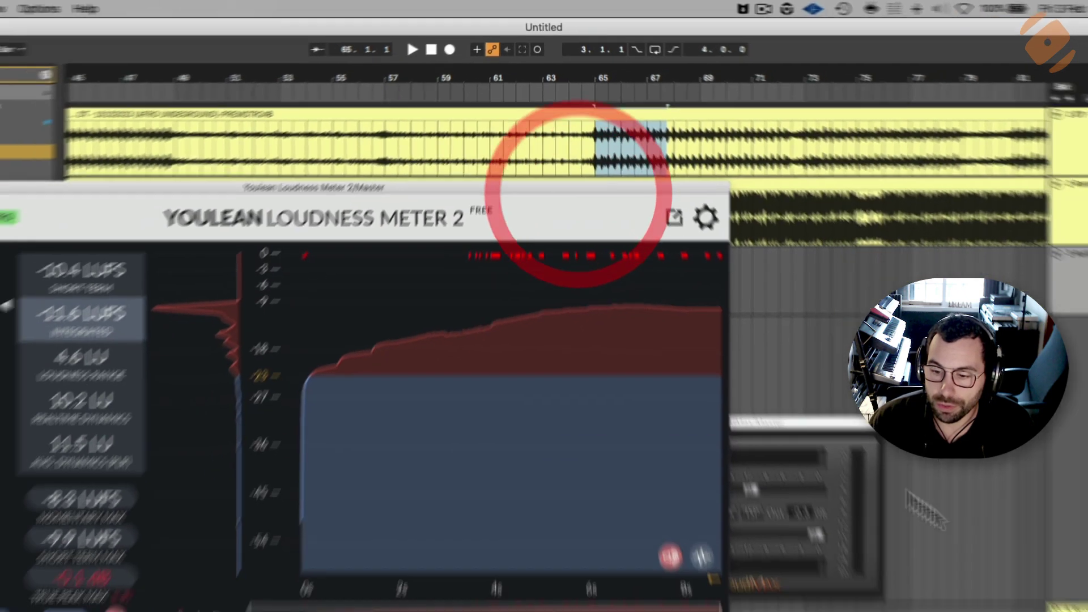
{"action": "left_click", "coordinate": [936, 461]}
{"action": "left_click_drag", "start_coordinate": [744, 308], "coordinate": [840, 263]}
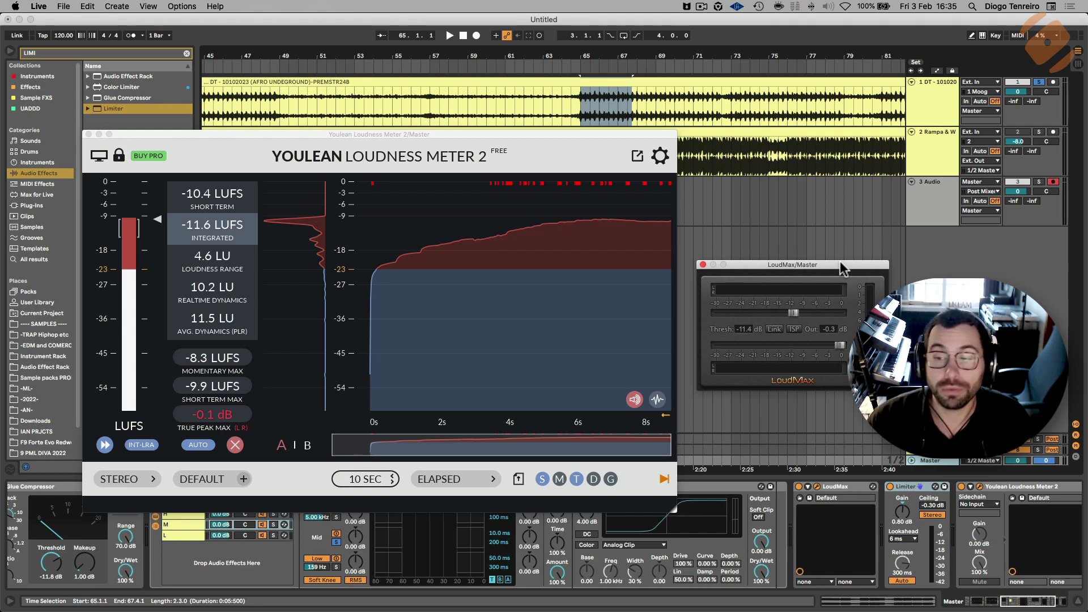
{"action": "left_click", "coordinate": [582, 109]}
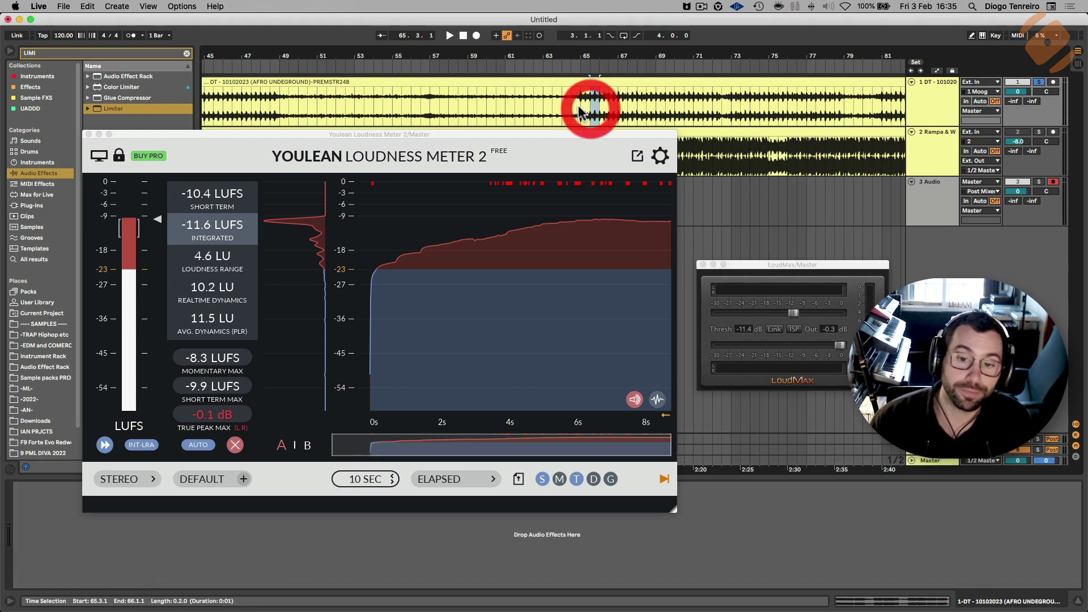